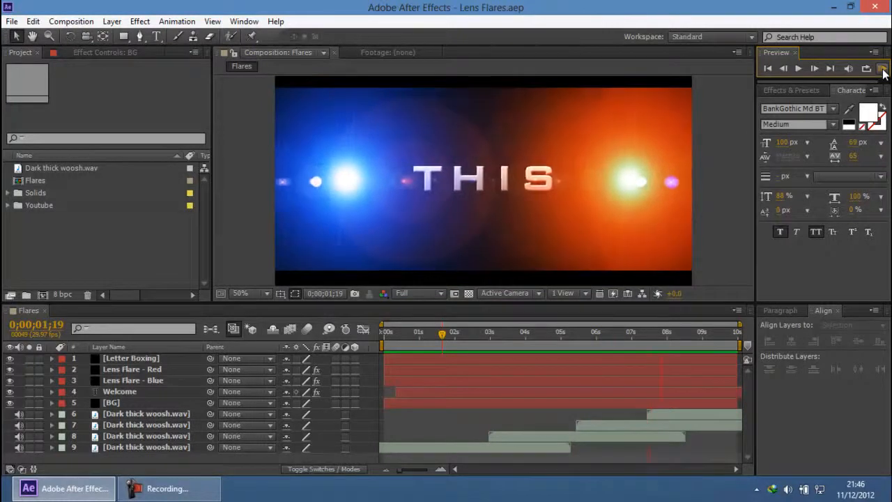
pyautogui.moveTo(690, 333); pyautogui.dragTo(452, 342)
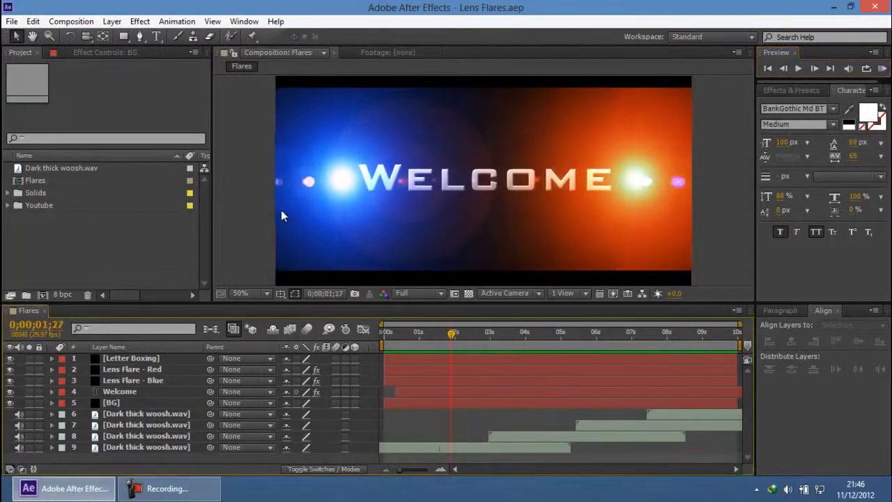
pyautogui.click(155, 490)
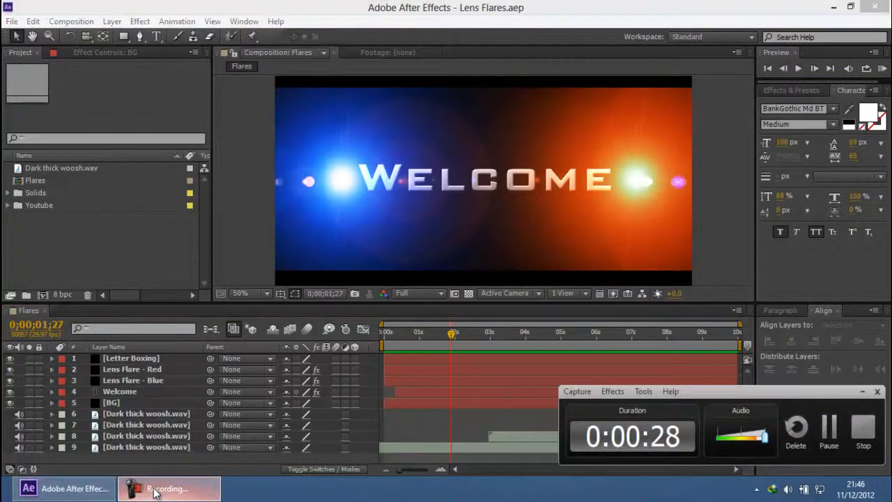
pyautogui.click(155, 490)
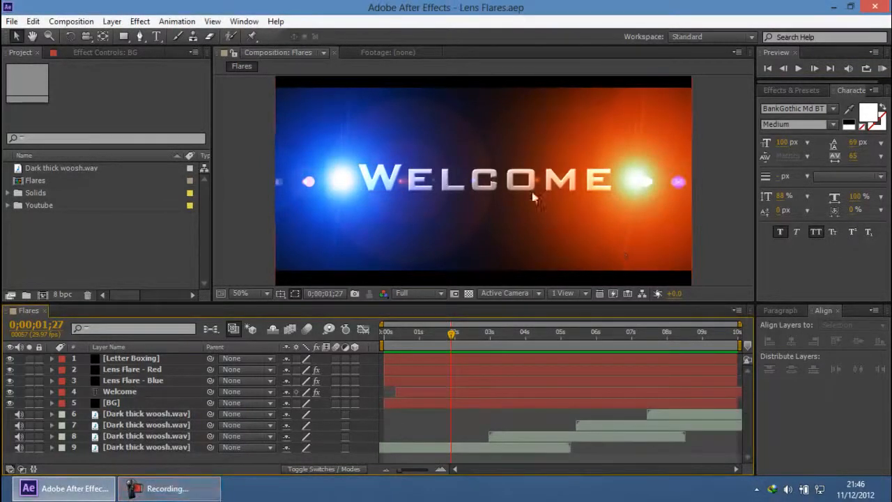
pyautogui.scroll(-2, 665, 154)
pyautogui.scroll(2, 665, 154)
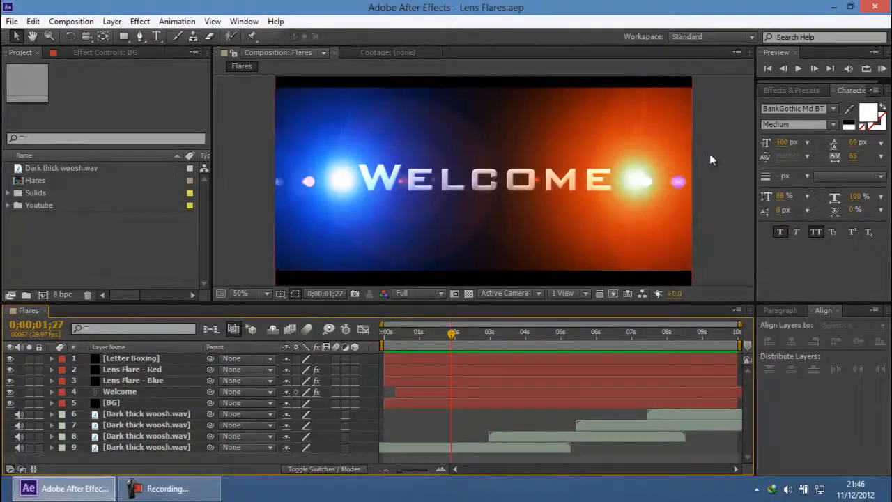
# Step: Create a new composition named Youtube-Main in the Youtube folder, using the HDV/HDTV 720 29.97 preset
pyautogui.click(150, 255)
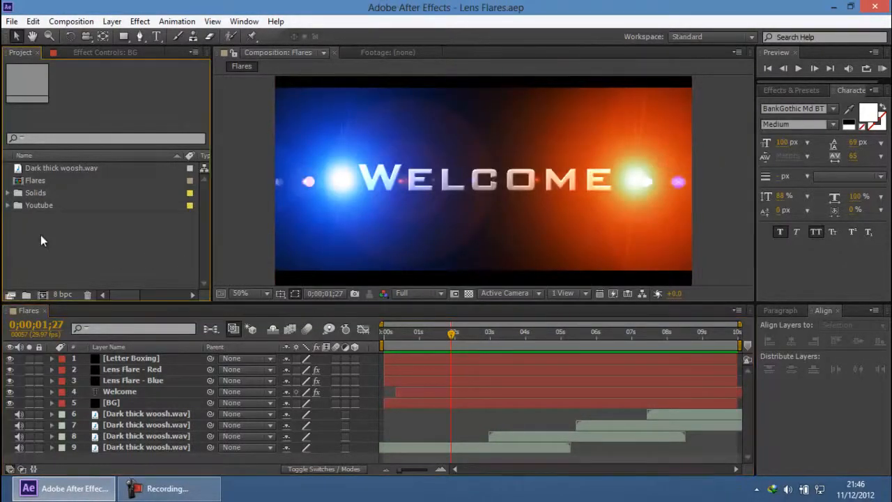
pyautogui.click(39, 206)
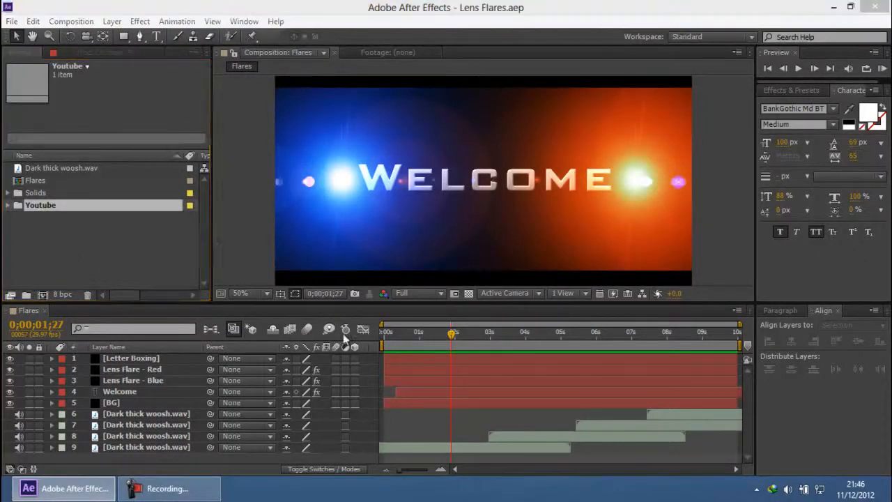
pyautogui.hotkey('ctrl', 'n')
pyautogui.write('Youtube')
pyautogui.write('-Mix')
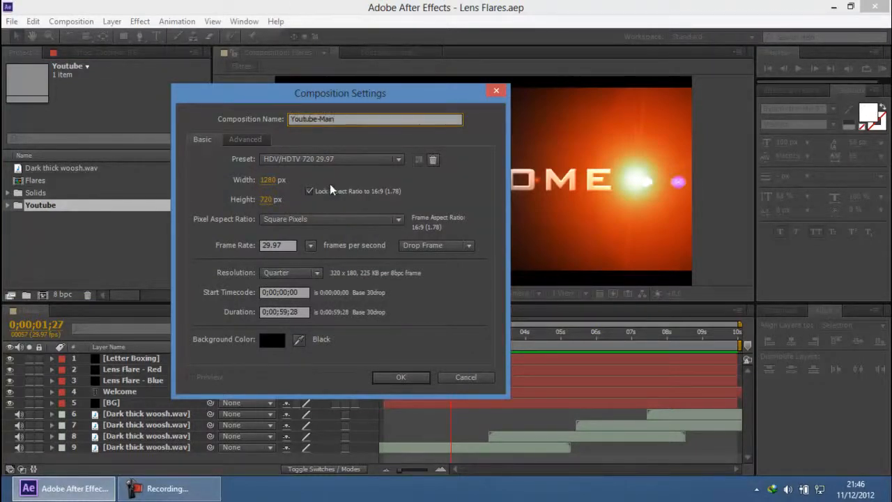
pyautogui.click(399, 378)
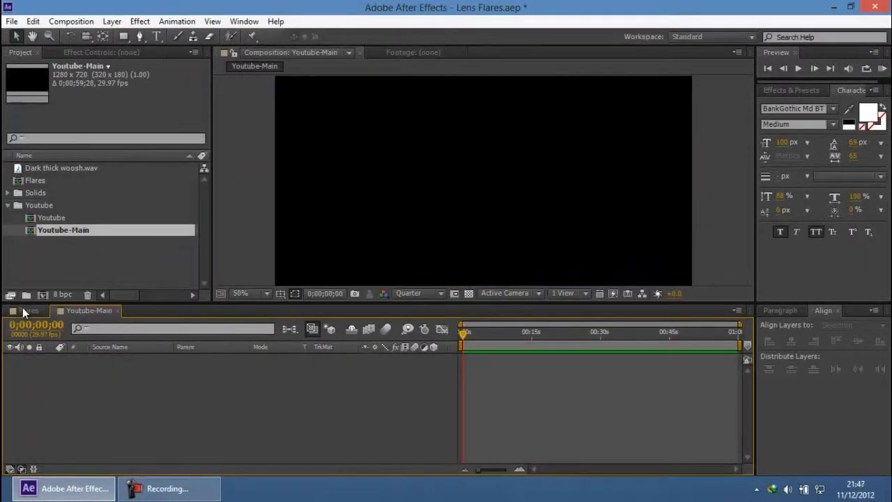
# Step: Copy the BG solid layer from the Flares composition into the Youtube-Main composition
pyautogui.click(22, 311)
pyautogui.click(117, 406)
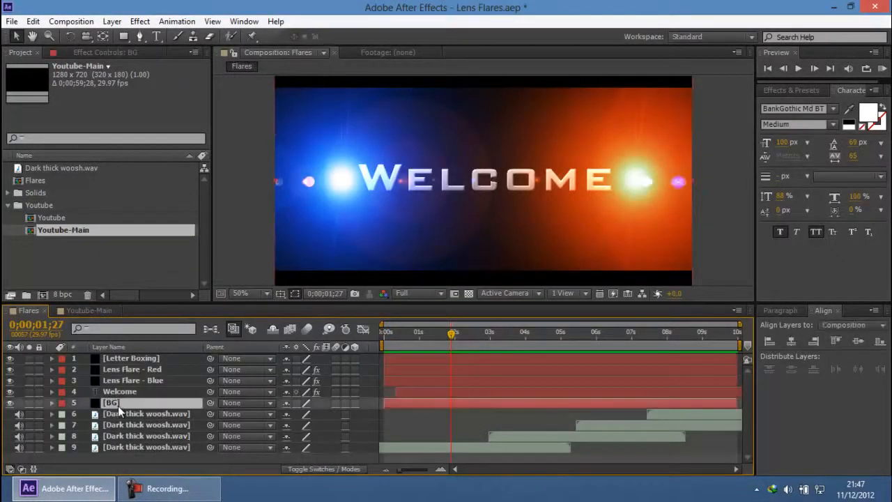
pyautogui.click(89, 310)
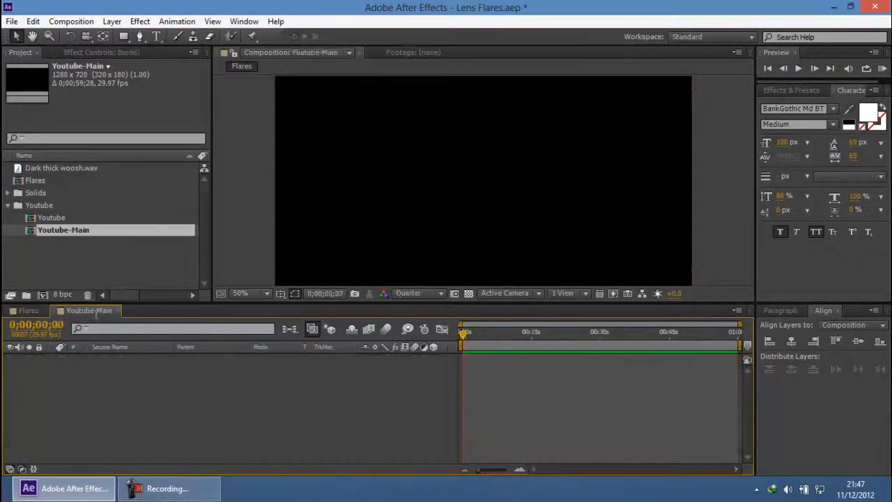
pyautogui.hotkey('ctrl', 'v')
pyautogui.click(446, 371)
# Step: End the work area at 0;00;09;29, where the BG layer ends, trim the composition to it, and return to the start
pyautogui.moveTo(475, 333); pyautogui.dragTo(495, 332)
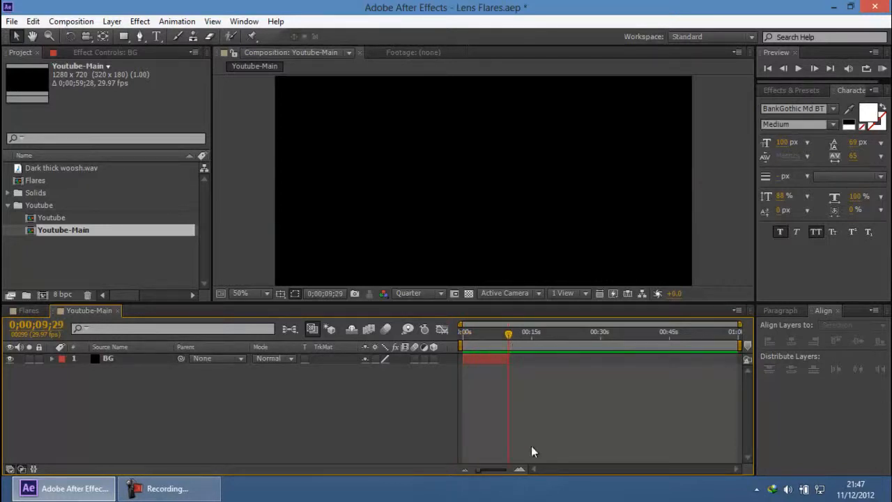
pyautogui.press('n')
pyautogui.rightClick(499, 345)
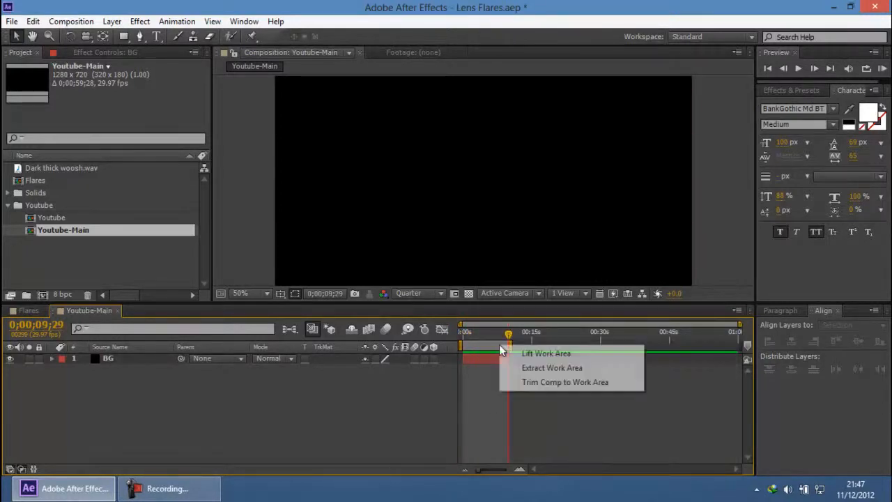
pyautogui.click(514, 386)
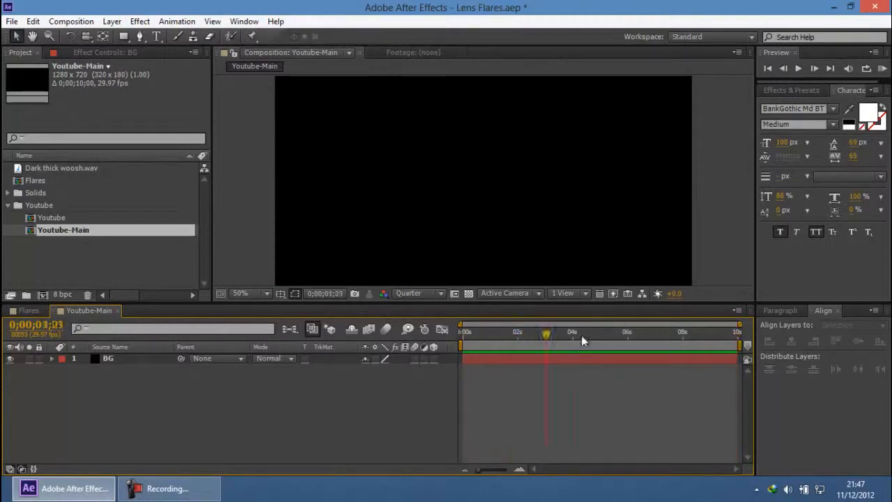
pyautogui.press('Home')
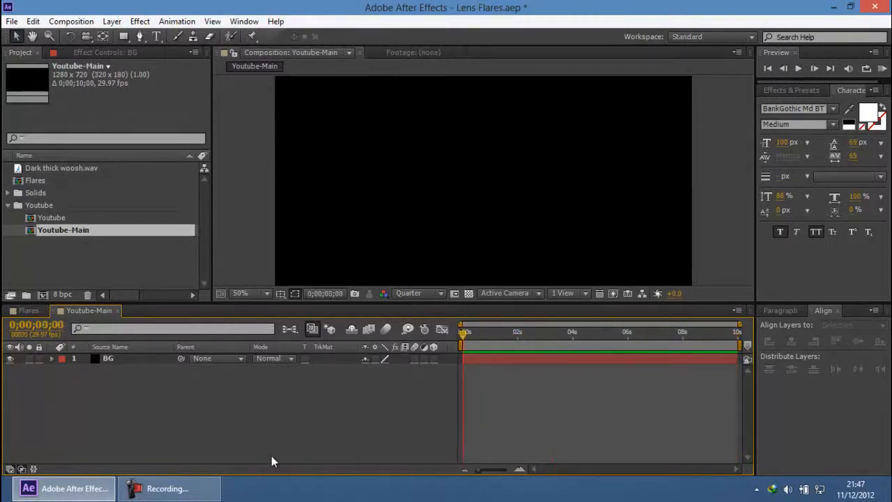
pyautogui.click(180, 490)
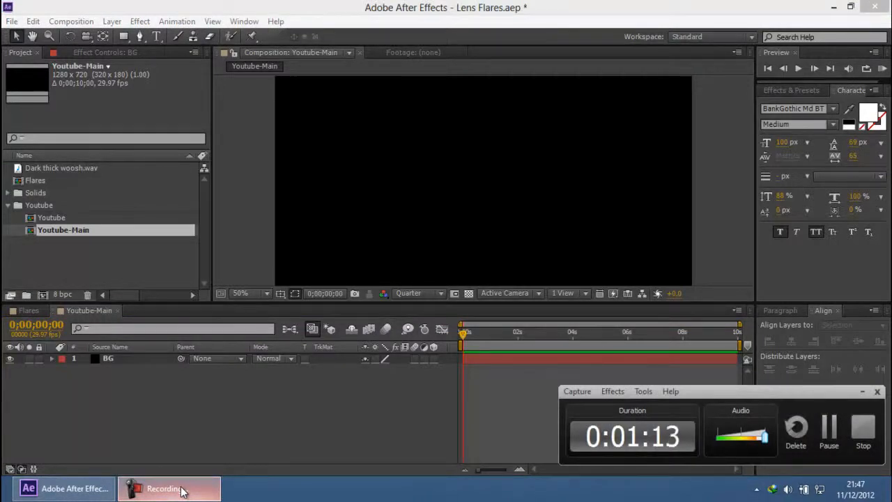
pyautogui.click(186, 490)
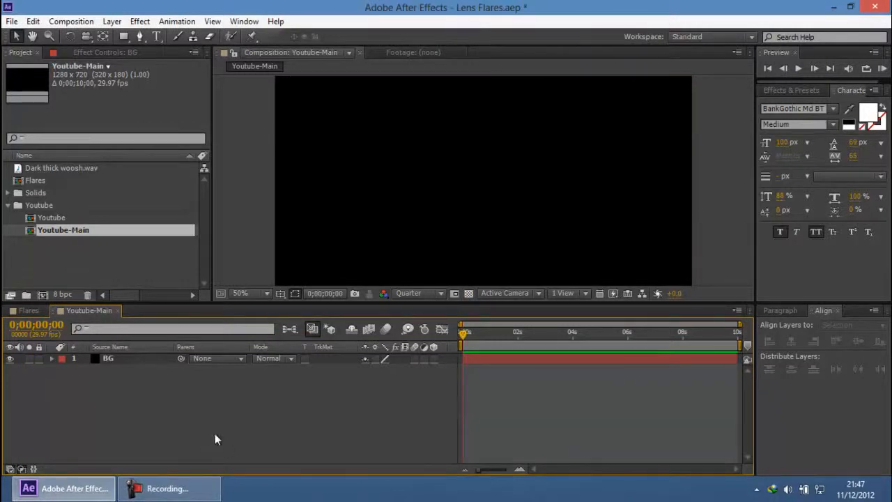
# Step: Duplicate the BG layer and rename the upper copy Lens Flare - 01
pyautogui.click(119, 358)
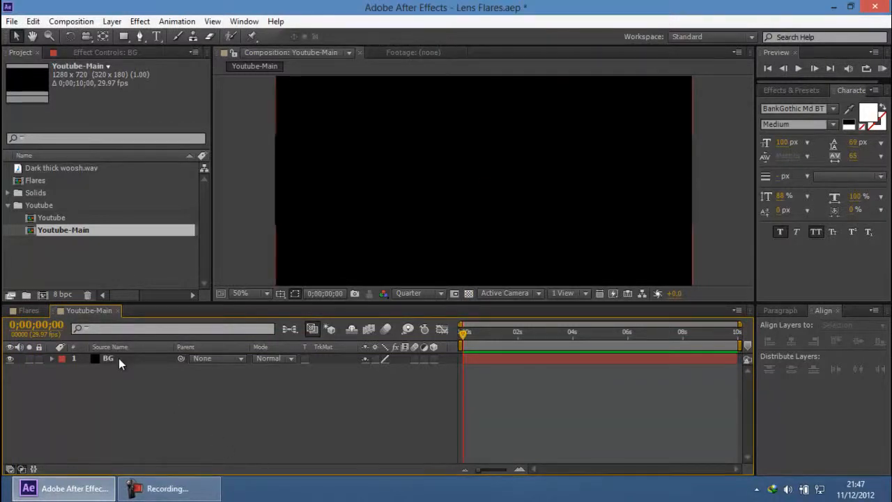
pyautogui.hotkey('ctrl', 'd')
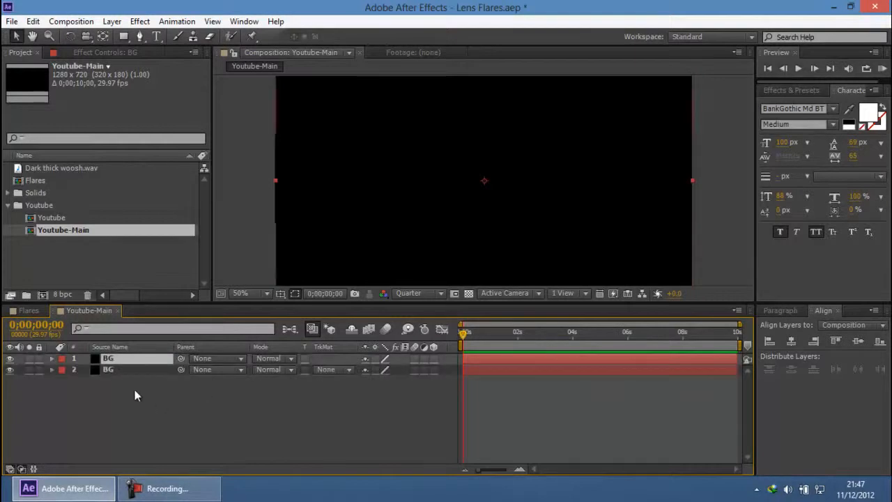
pyautogui.press('Return')
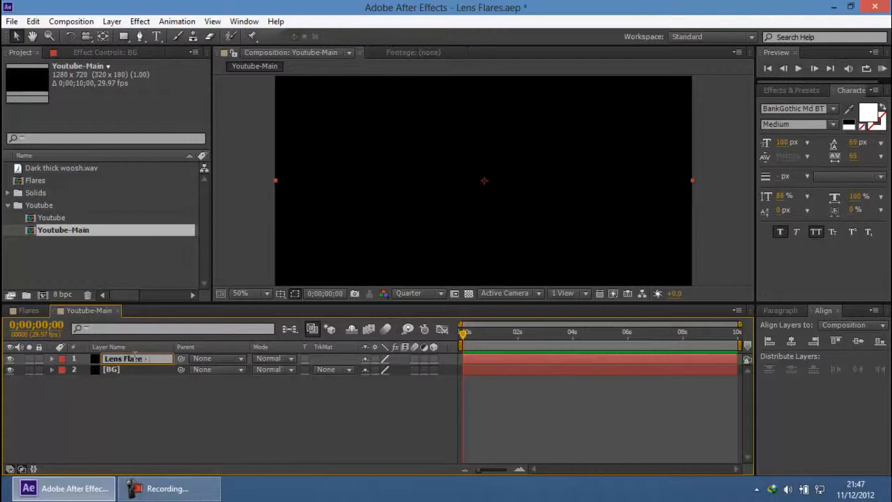
pyautogui.press('Return')
pyautogui.press('Return')
pyautogui.write('01')
pyautogui.press('Return')
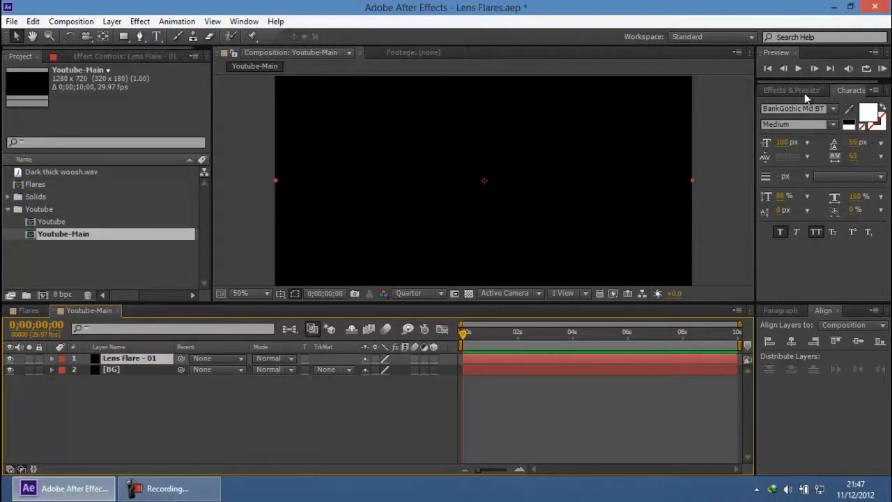
# Step: Find the Lens Flare effect by searching for "lens flare" and apply it to the Lens Flare - 01 layer
pyautogui.click(801, 91)
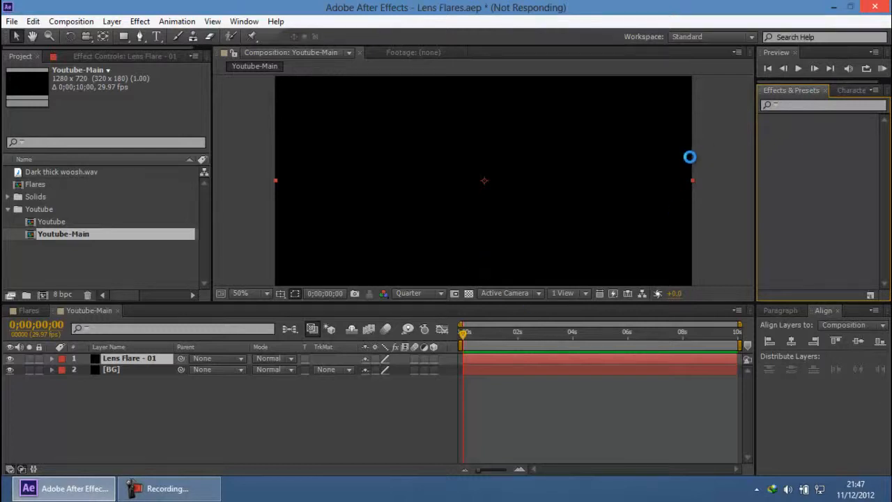
pyautogui.click(859, 105)
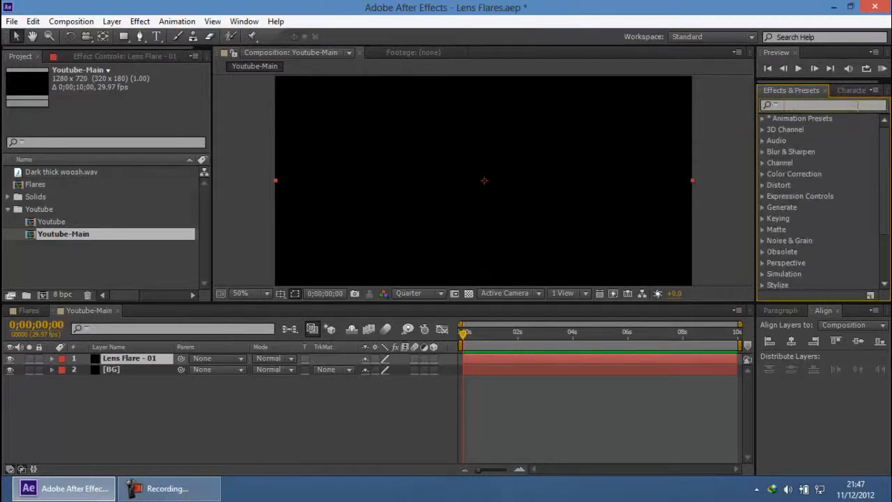
pyautogui.write('lens flare')
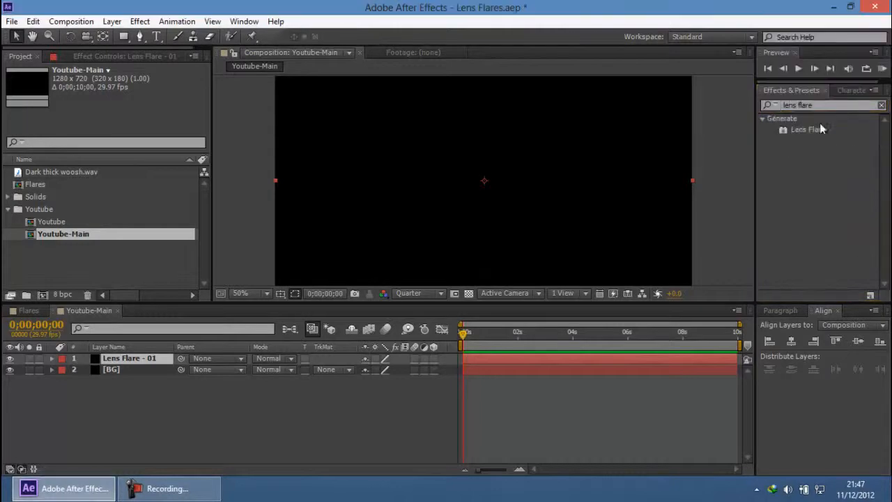
pyautogui.click(820, 129)
pyautogui.moveTo(802, 127); pyautogui.dragTo(809, 133)
pyautogui.moveTo(165, 421); pyautogui.dragTo(135, 358)
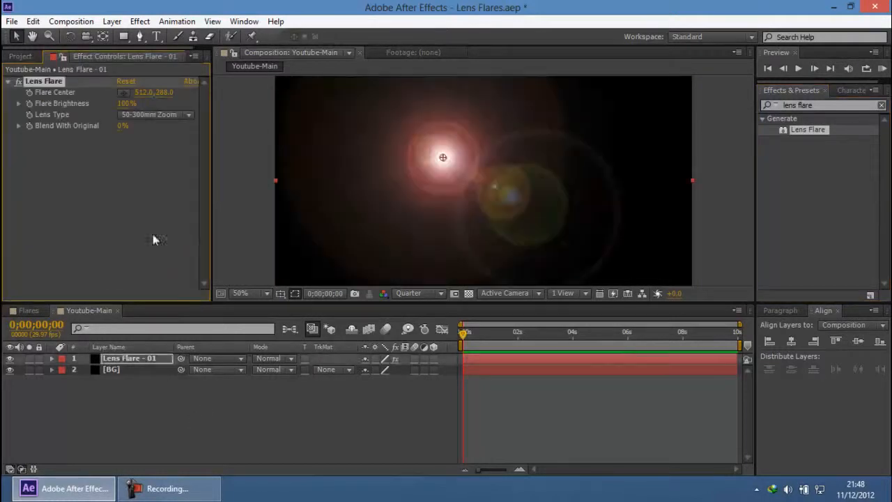
# Step: Move the flare center to the left edge of the frame at mid-height, at about 78, 352
pyautogui.press(',')
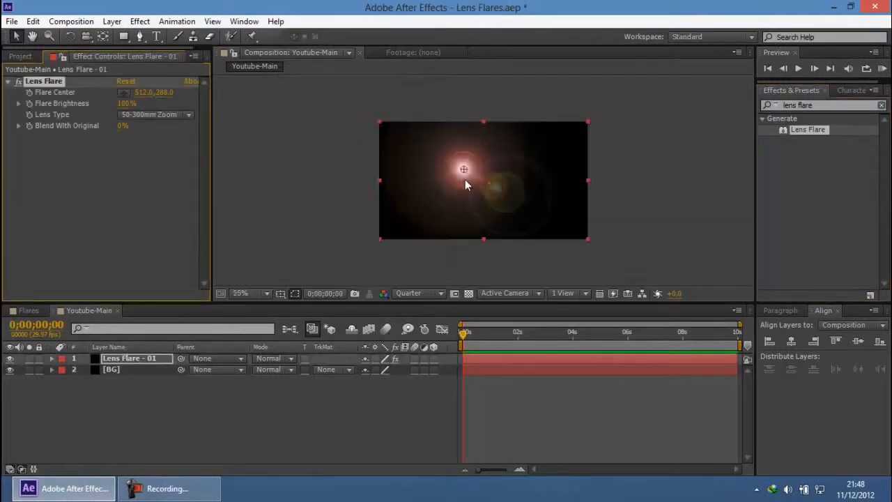
pyautogui.press('.')
pyautogui.moveTo(440, 159); pyautogui.dragTo(287, 180)
pyautogui.scroll(-2, 668, 173)
pyautogui.click(669, 173)
pyautogui.scroll(2, 672, 173)
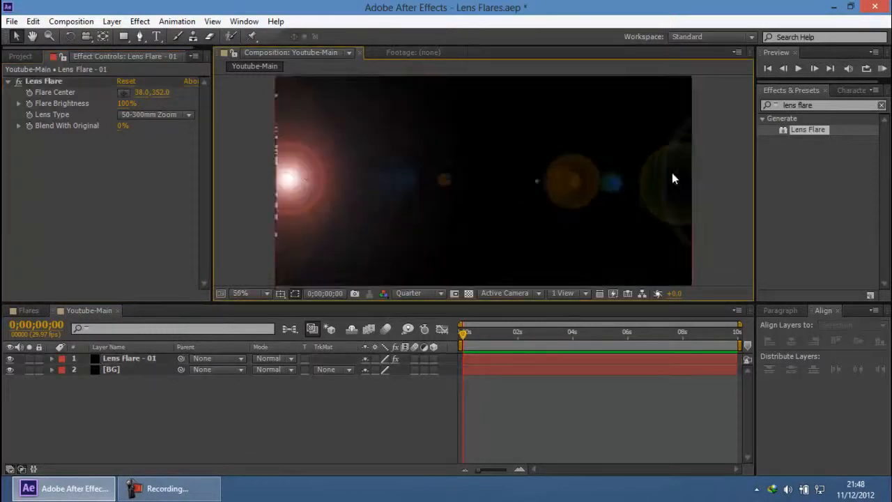
pyautogui.click(107, 84)
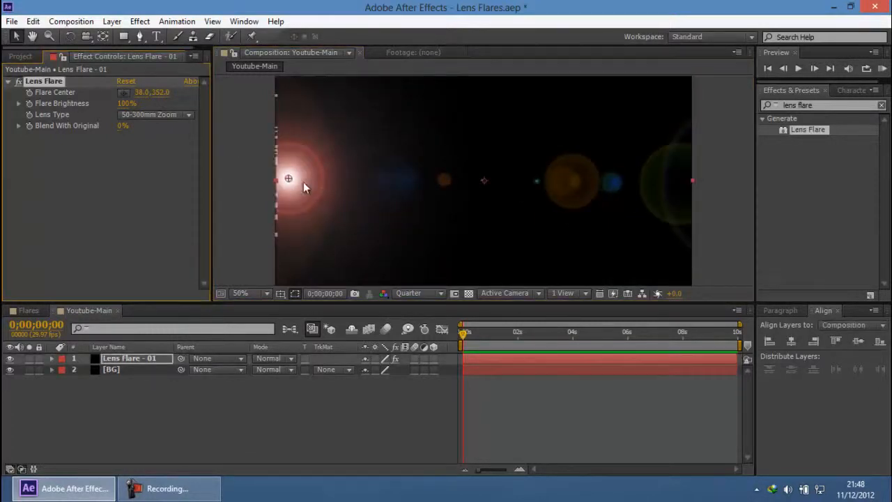
pyautogui.moveTo(292, 178)
pyautogui.mouseDown()
pyautogui.moveTo(328, 179)
pyautogui.moveTo(305, 178)
pyautogui.mouseUp()
pyautogui.click(152, 115)
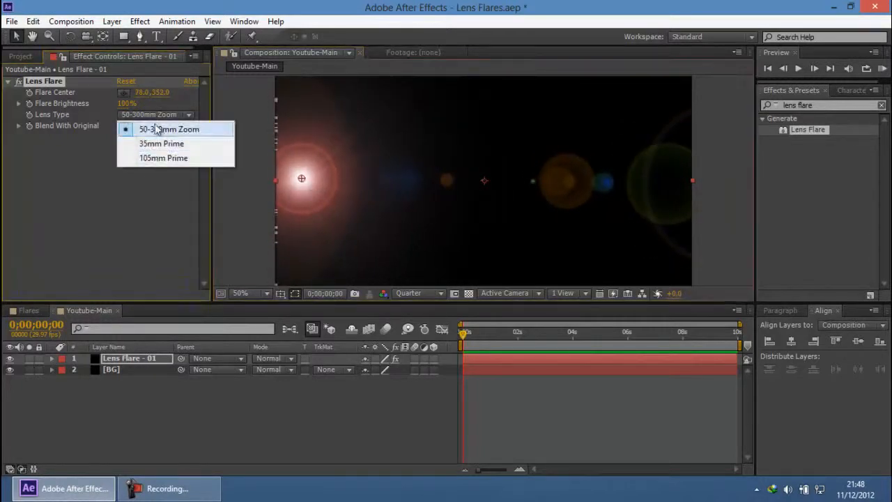
pyautogui.click(53, 169)
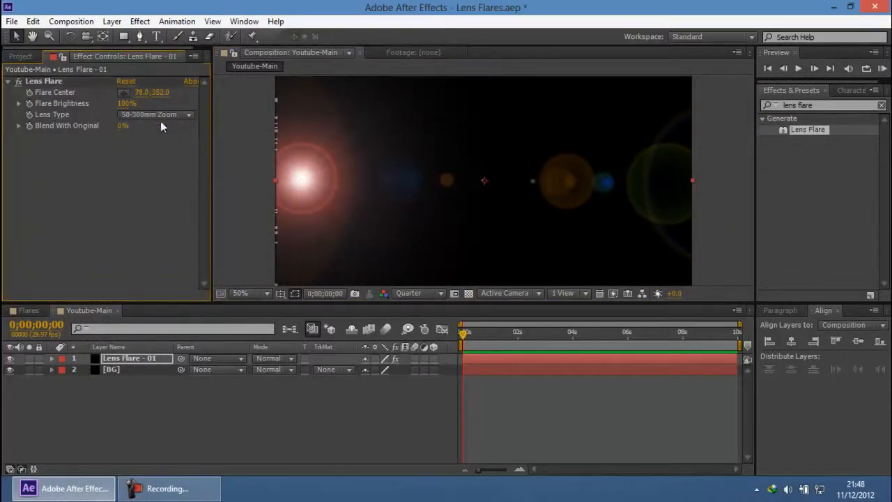
pyautogui.click(199, 495)
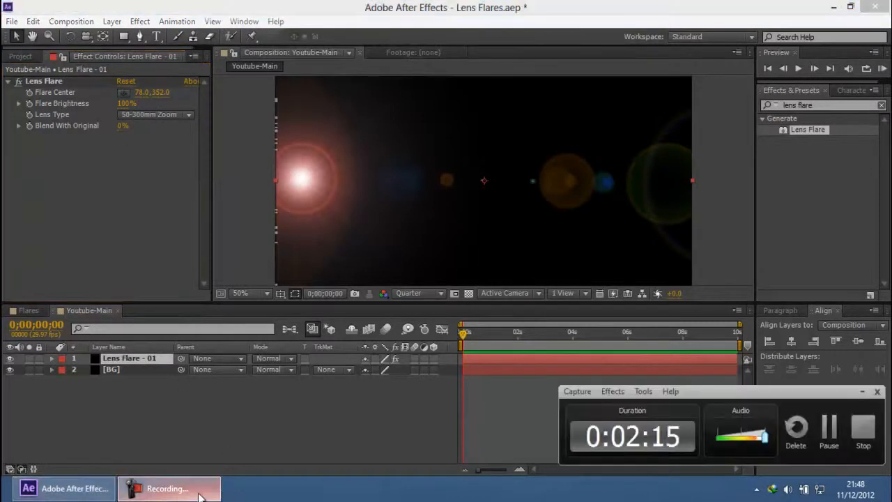
pyautogui.click(200, 495)
# Step: Set the Lens Flare effect's lens type to 105mm Prime
pyautogui.click(149, 115)
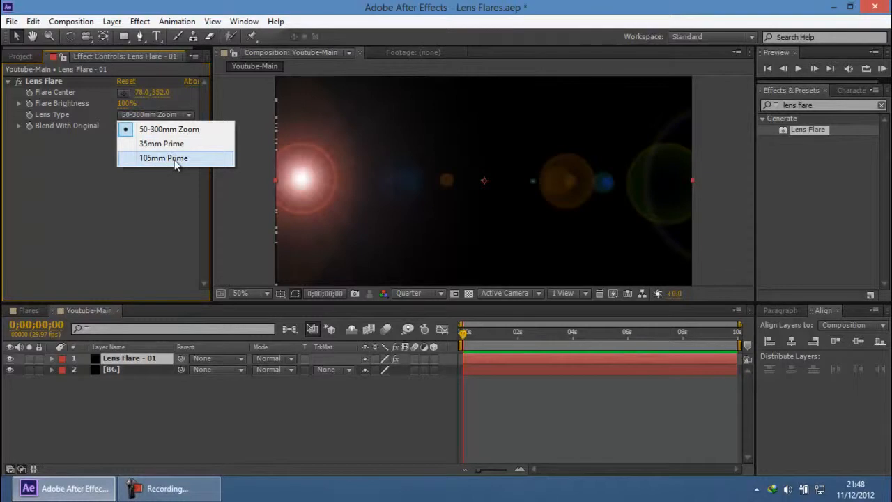
pyautogui.click(174, 160)
pyautogui.scroll(-2, 332, 154)
pyautogui.click(658, 175)
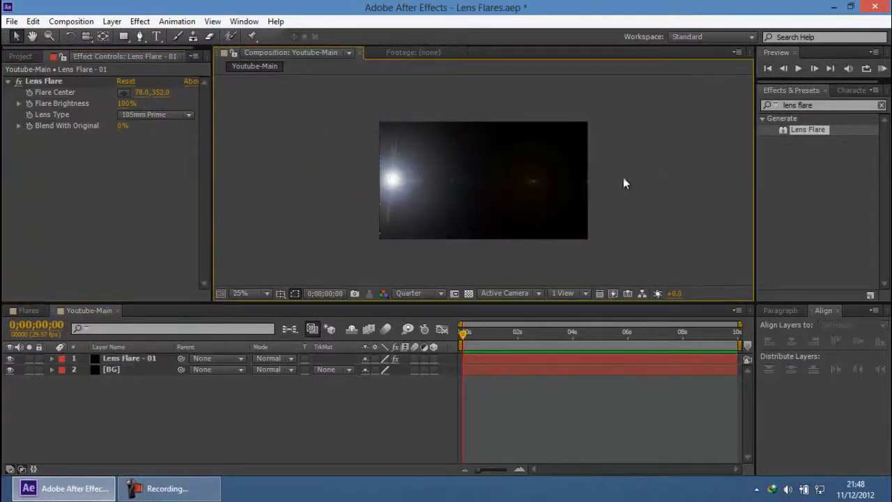
# Step: Try the 35mm Prime lens type on the flare and switch back to 105mm Prime
pyautogui.click(145, 114)
pyautogui.click(158, 144)
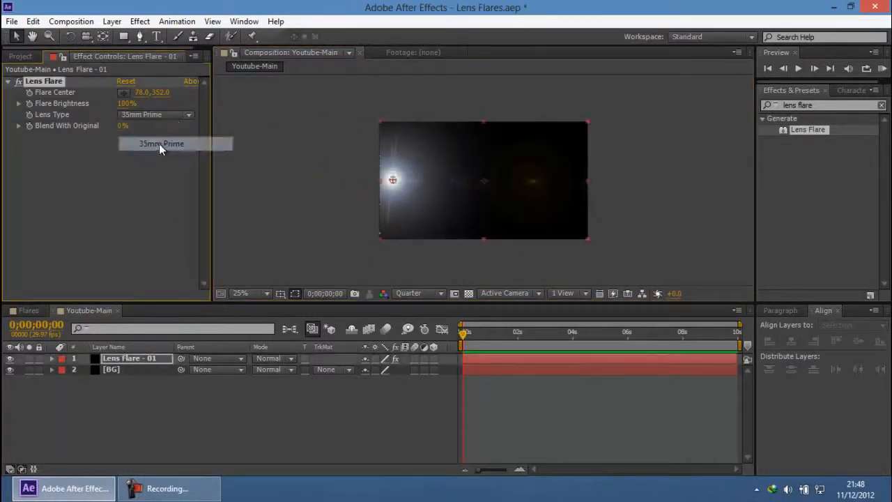
pyautogui.click(171, 115)
pyautogui.click(175, 159)
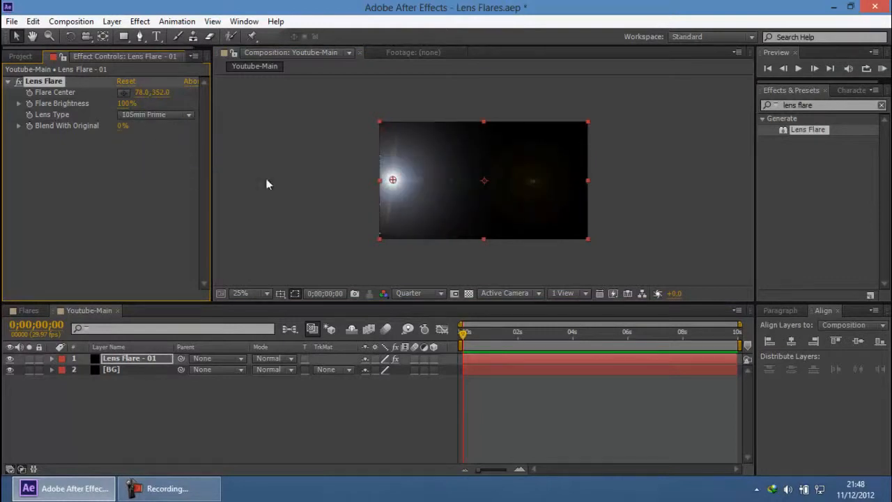
pyautogui.click(157, 192)
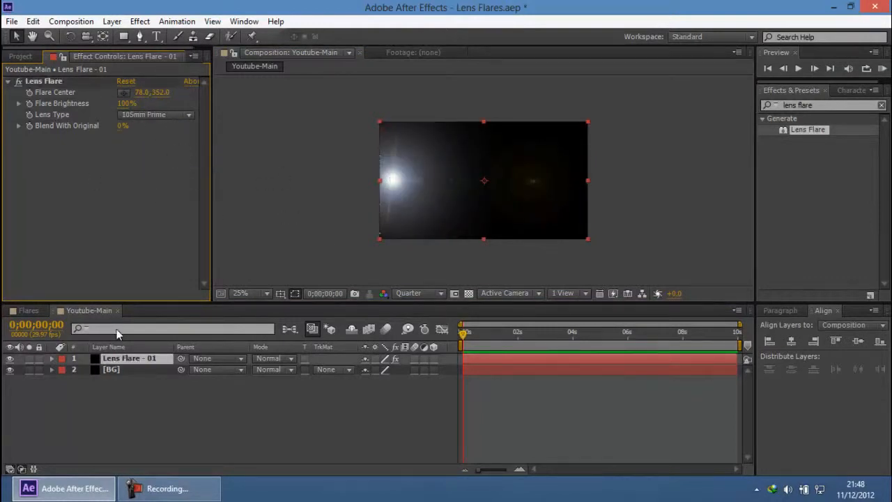
pyautogui.click(155, 388)
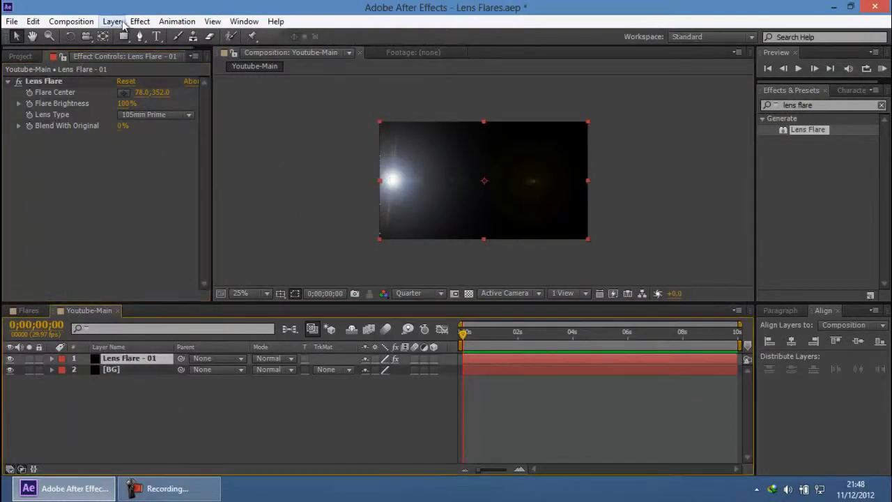
# Step: Apply the Curves color correction effect to the Lens Flare - 01 layer and collapse its Lens Flare settings
pyautogui.click(139, 20)
pyautogui.moveTo(270, 141)
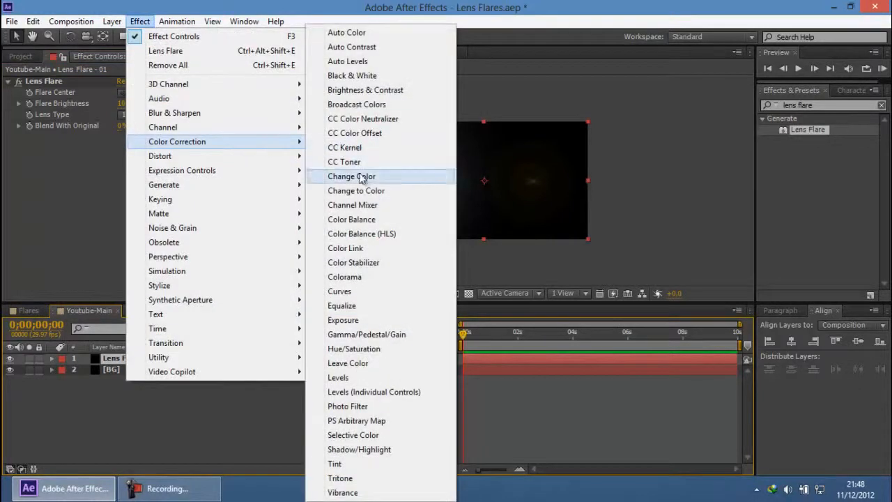
pyautogui.click(339, 291)
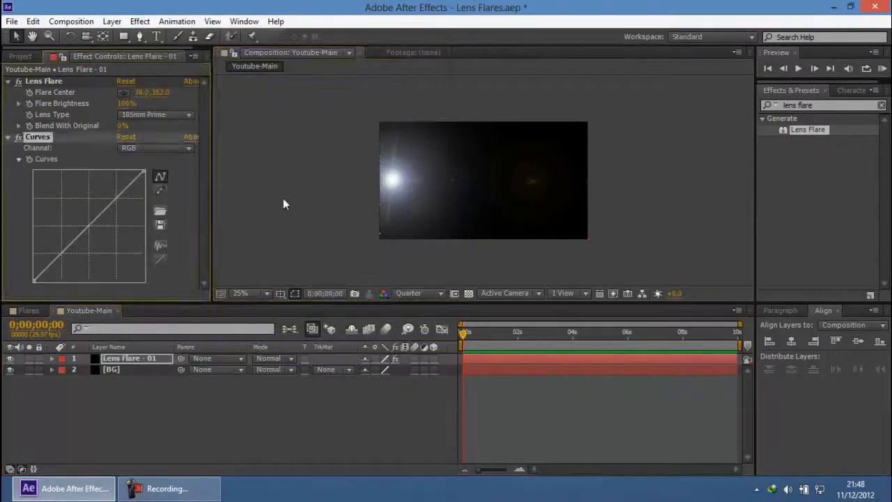
pyautogui.press('.')
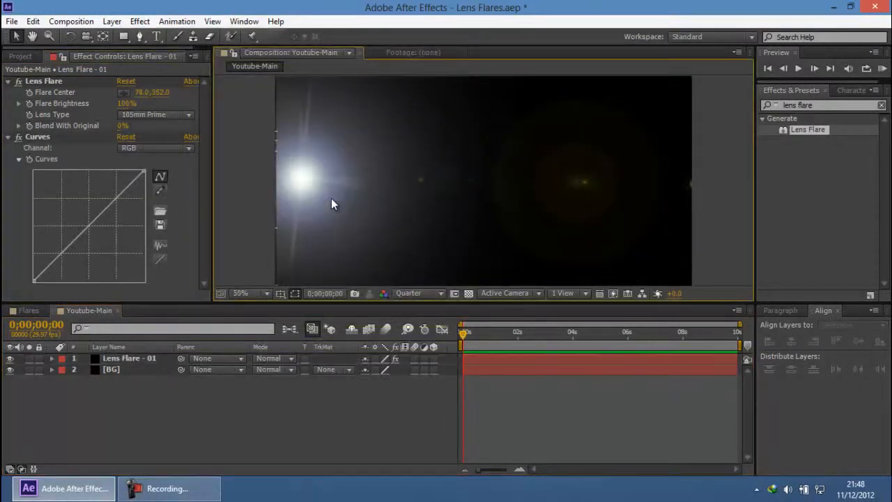
pyautogui.click(9, 82)
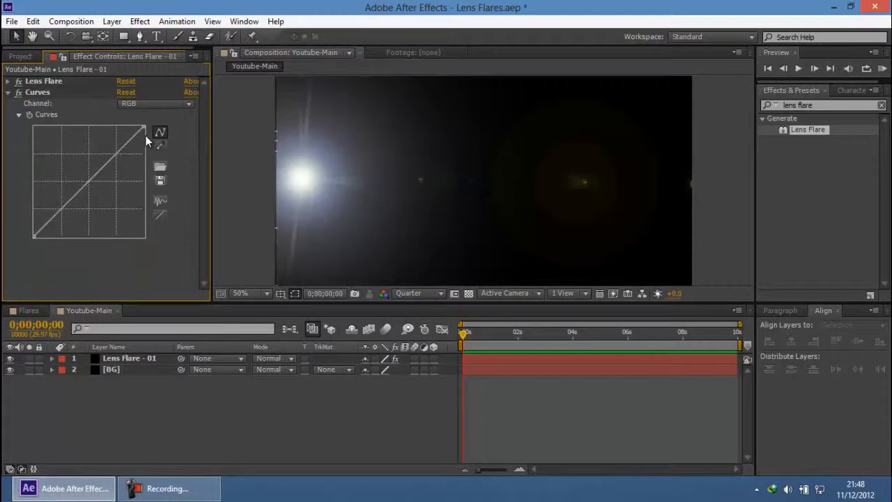
# Step: Brighten the flare by raising the RGB curve's midpoint to about the three-quarter output level
pyautogui.click(36, 93)
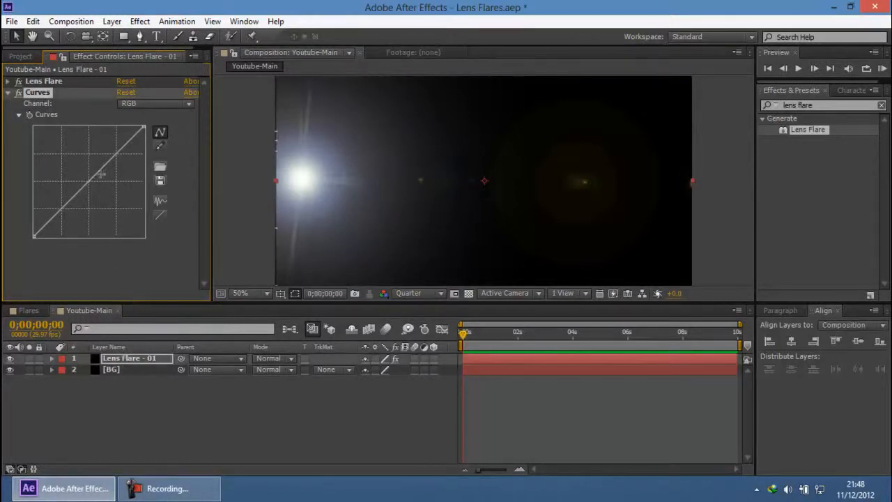
pyautogui.moveTo(108, 166)
pyautogui.mouseDown()
pyautogui.moveTo(114, 183)
pyautogui.moveTo(101, 167)
pyautogui.mouseUp()
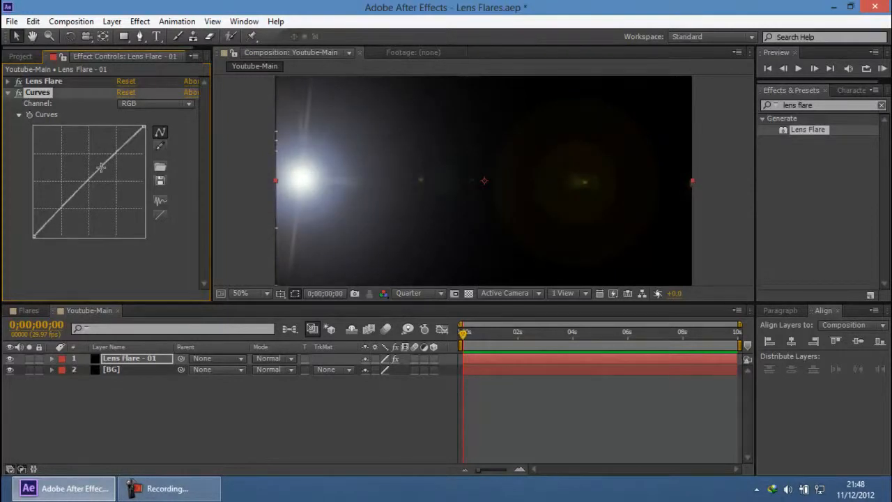
pyautogui.moveTo(138, 125); pyautogui.dragTo(141, 145)
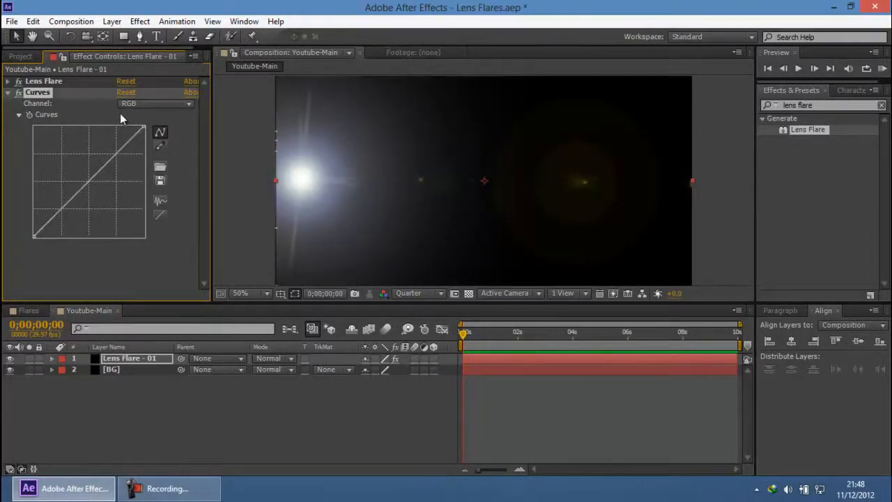
pyautogui.moveTo(101, 172)
pyautogui.mouseDown()
pyautogui.moveTo(92, 157)
pyautogui.moveTo(96, 165)
pyautogui.mouseUp()
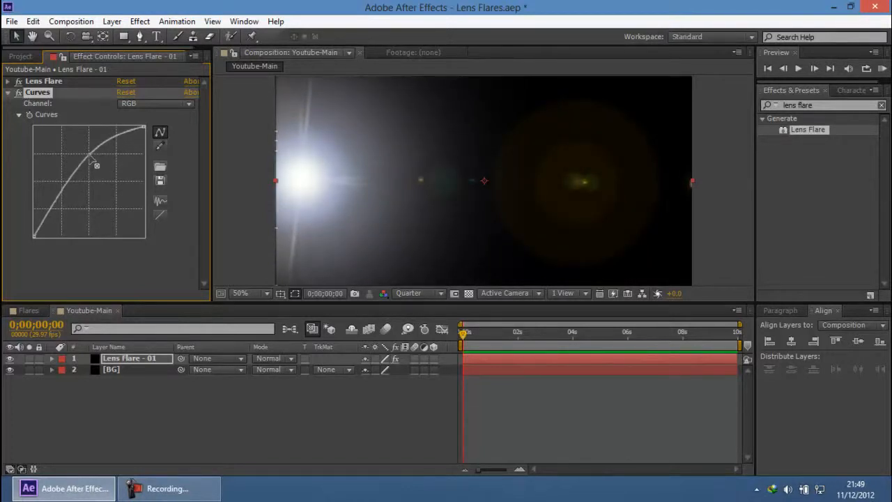
# Step: Bend the Red channel curve into an S shape, raising its upper midtones and anchoring the shadows near the lower quarter point
pyautogui.click(142, 104)
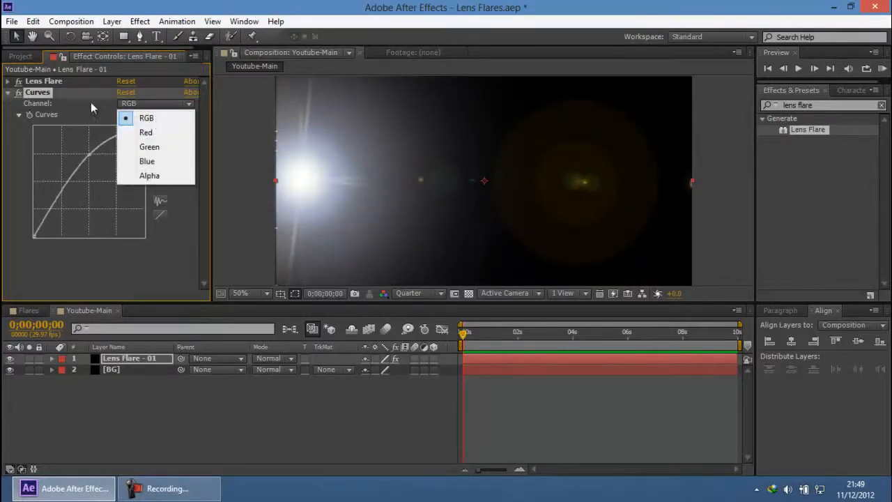
pyautogui.click(177, 134)
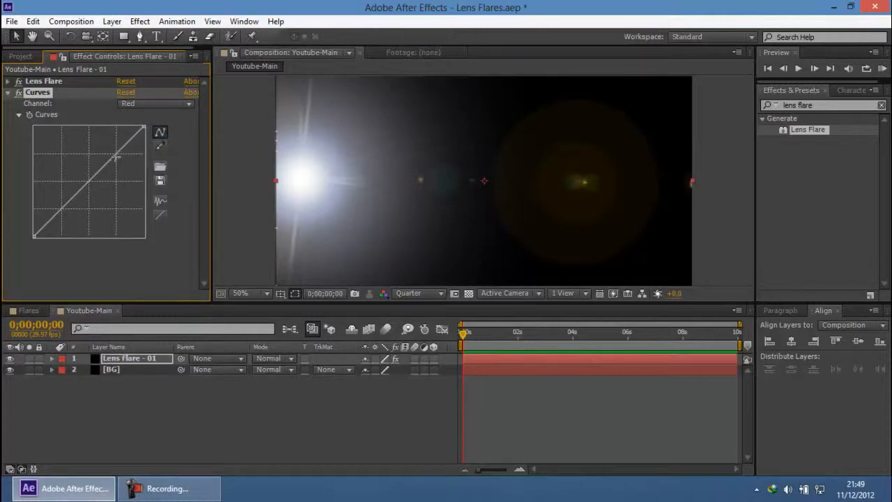
pyautogui.moveTo(117, 154); pyautogui.dragTo(97, 158)
pyautogui.moveTo(70, 191); pyautogui.dragTo(61, 208)
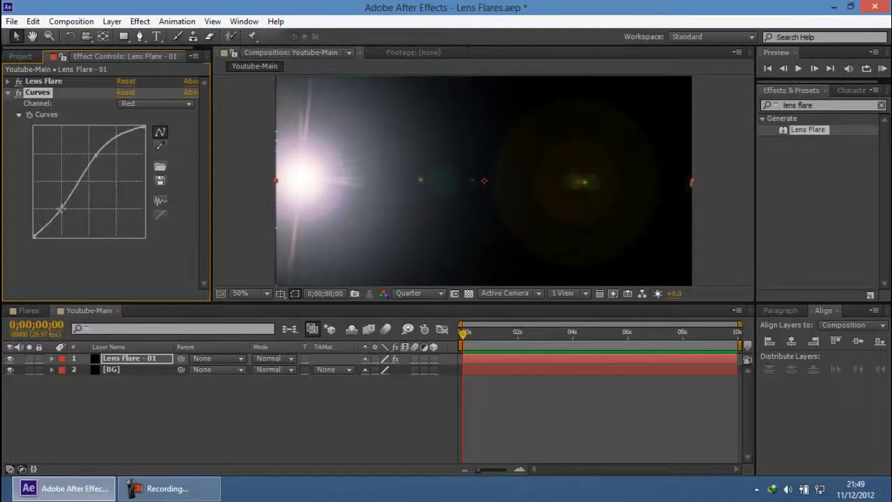
# Step: Set the composition viewer's preview resolution to Full
pyautogui.click(156, 105)
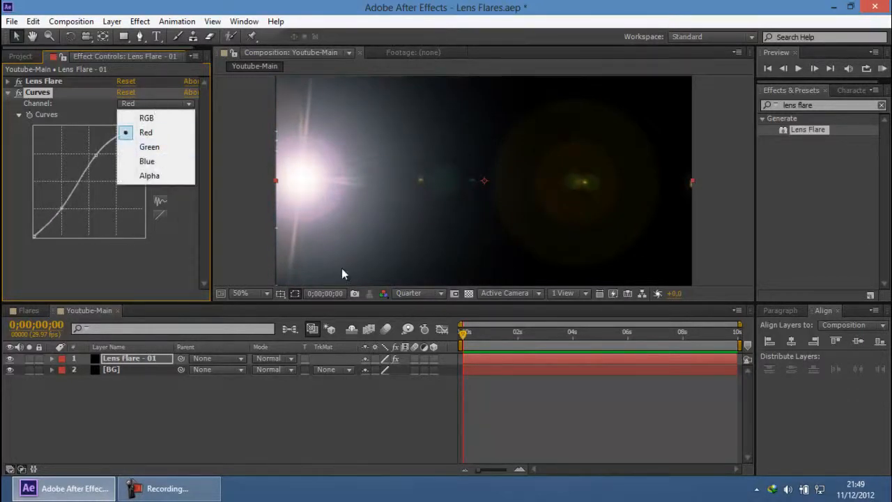
pyautogui.click(421, 296)
pyautogui.click(419, 328)
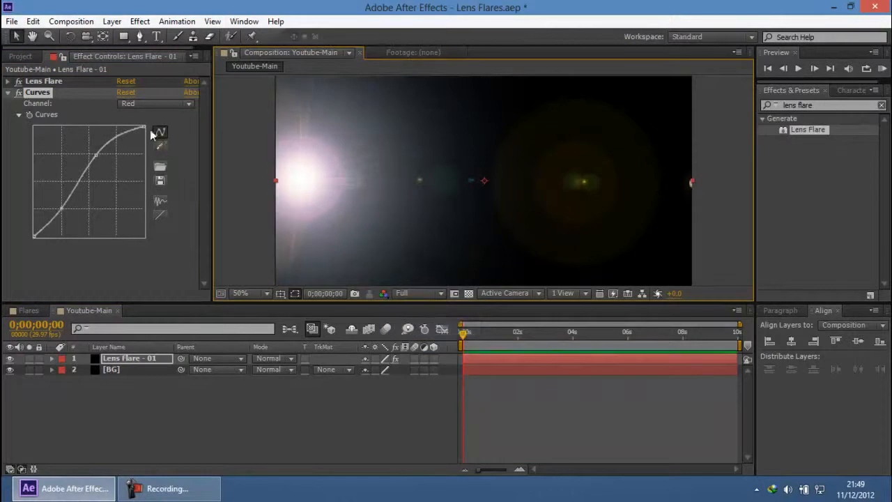
# Step: Lower the Green channel curve so its three-quarter input point sits at about half output
pyautogui.click(143, 105)
pyautogui.click(143, 147)
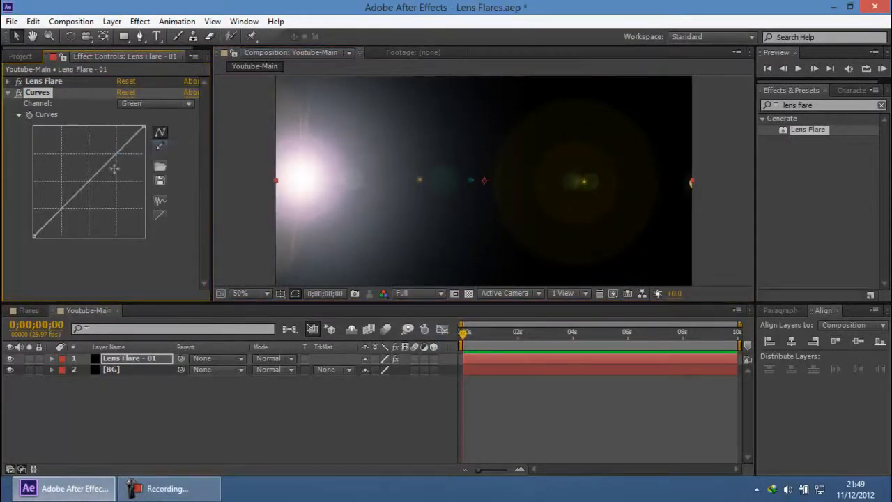
pyautogui.moveTo(101, 169); pyautogui.dragTo(116, 180)
pyautogui.click(358, 190)
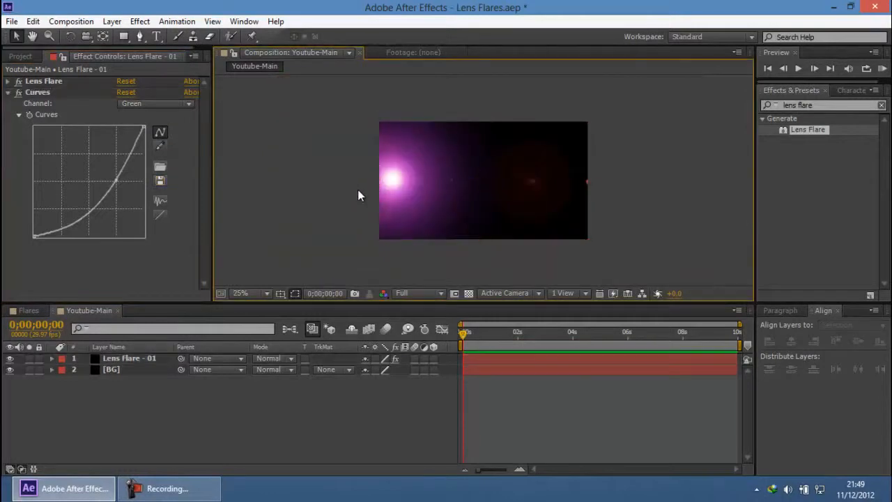
# Step: Lower the Blue channel curve's three-quarter input point to about half output, and decline the µTorrent update offer
pyautogui.click(134, 103)
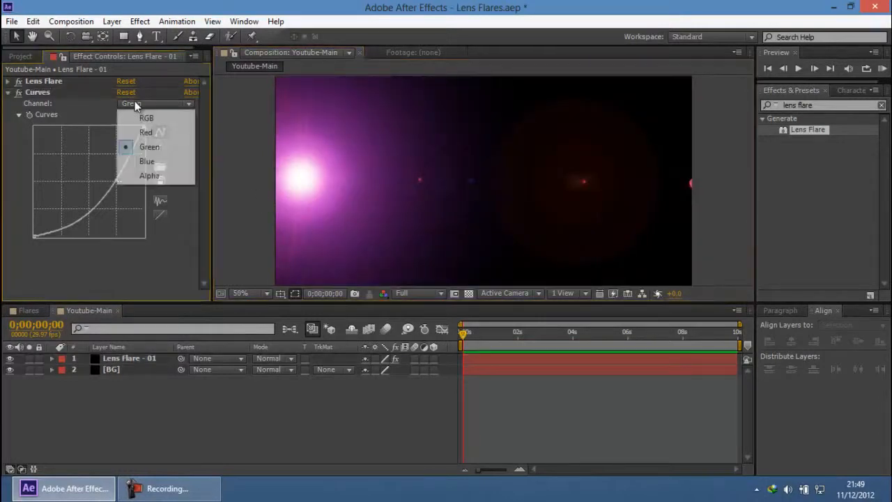
pyautogui.click(158, 168)
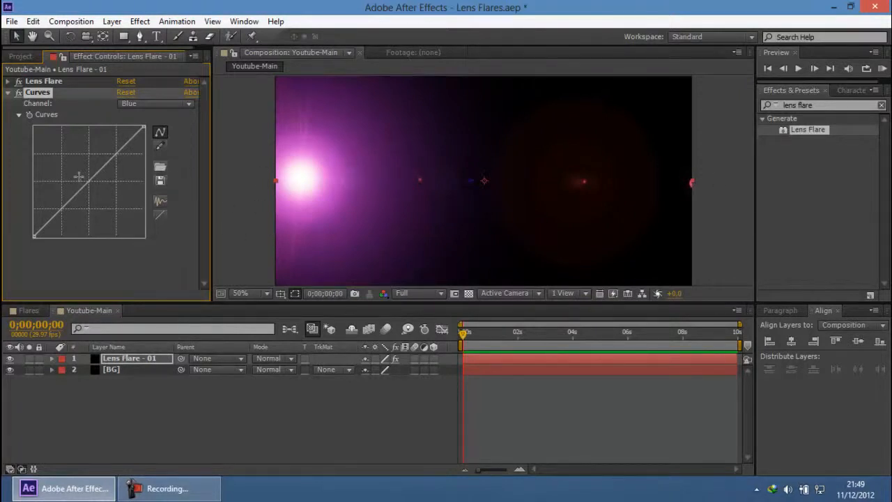
pyautogui.moveTo(101, 175); pyautogui.dragTo(117, 183)
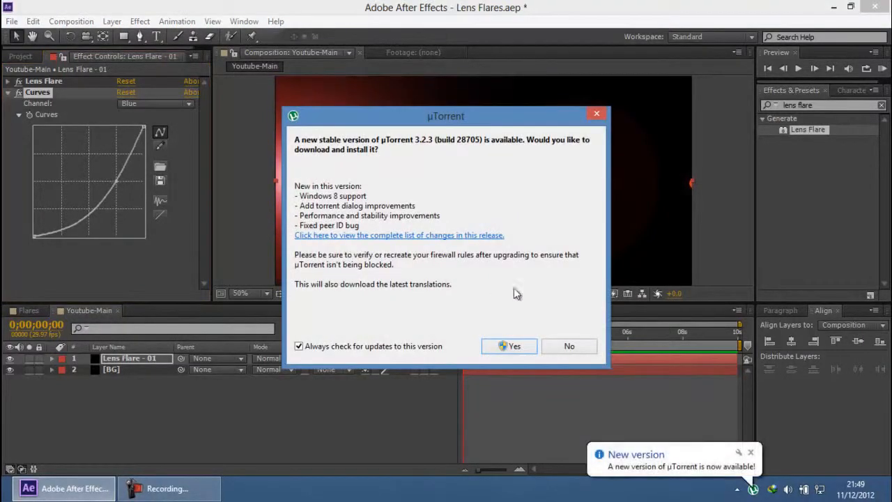
pyautogui.click(569, 345)
pyautogui.click(751, 453)
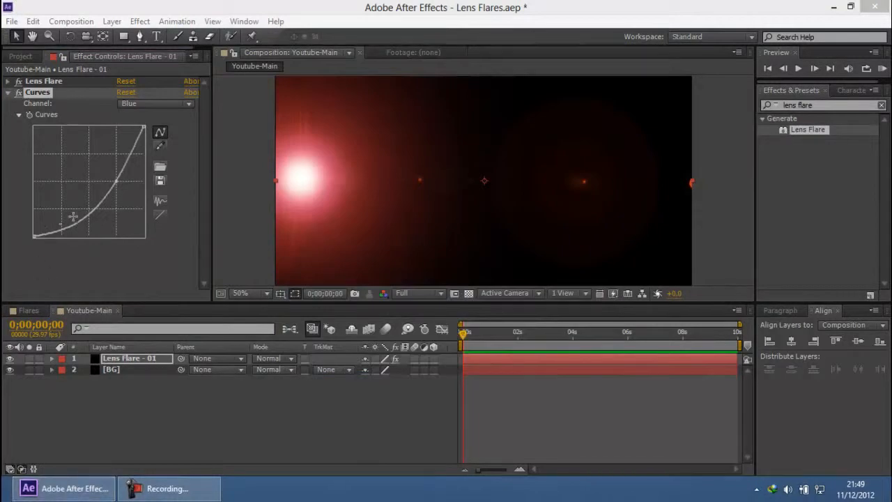
# Step: Fine-tune the Blue channel curve by shifting its control point slightly toward the shadows, and check the flare in the viewer
pyautogui.moveTo(112, 186); pyautogui.dragTo(109, 188)
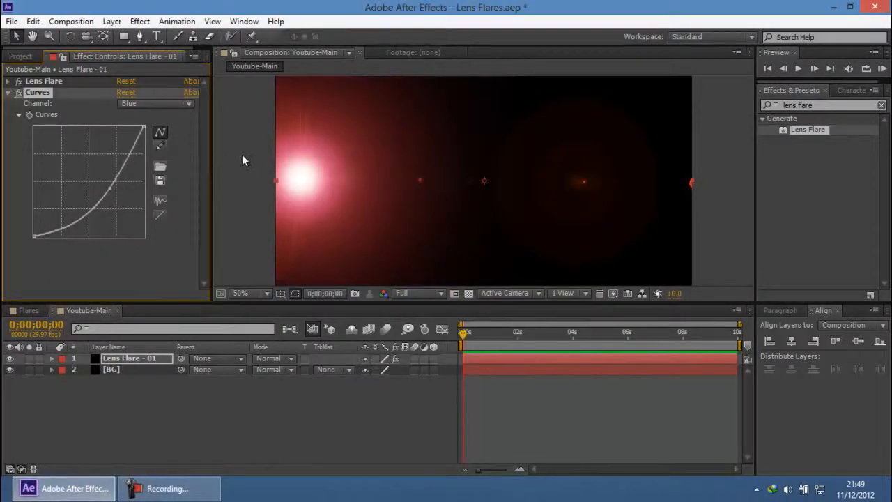
pyautogui.scroll(-2, 241, 155)
pyautogui.click(303, 168)
pyautogui.scroll(2, 405, 198)
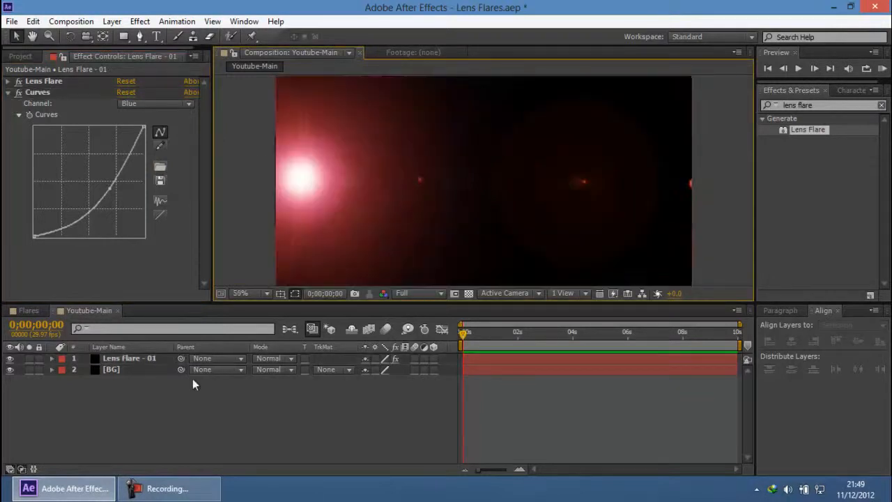
# Step: Duplicate the Lens Flare - 01 layer
pyautogui.click(148, 360)
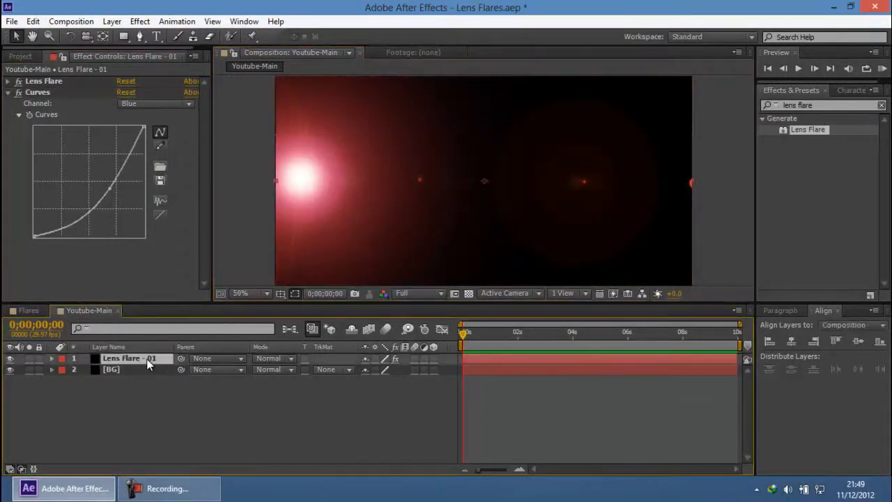
pyautogui.hotkey('ctrl', 'd')
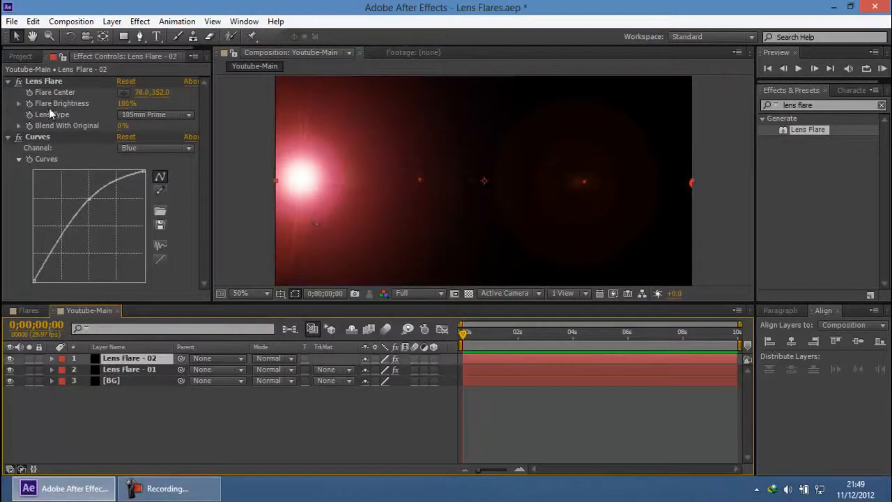
# Step: Try moving the Lens Flare - 02 flare center toward the middle of the frame, at about 640, 352, and undo it
pyautogui.click(49, 82)
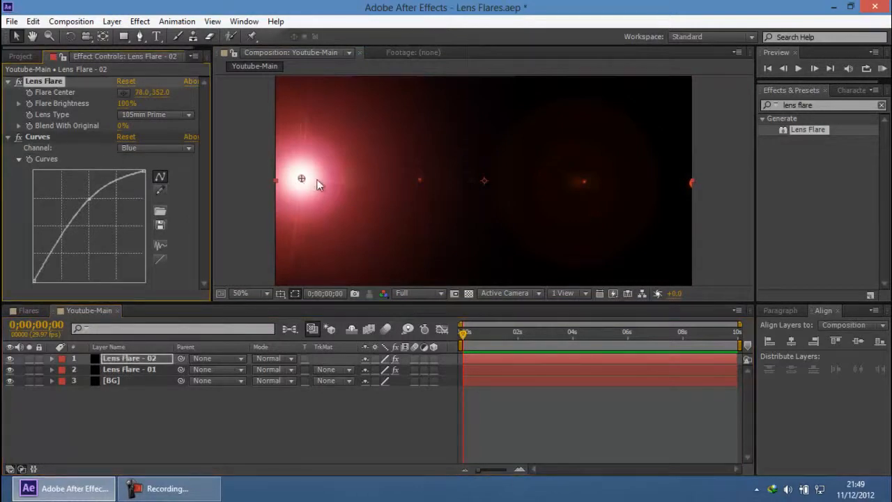
pyautogui.moveTo(312, 183); pyautogui.dragTo(397, 196)
pyautogui.moveTo(475, 190); pyautogui.dragTo(482, 191)
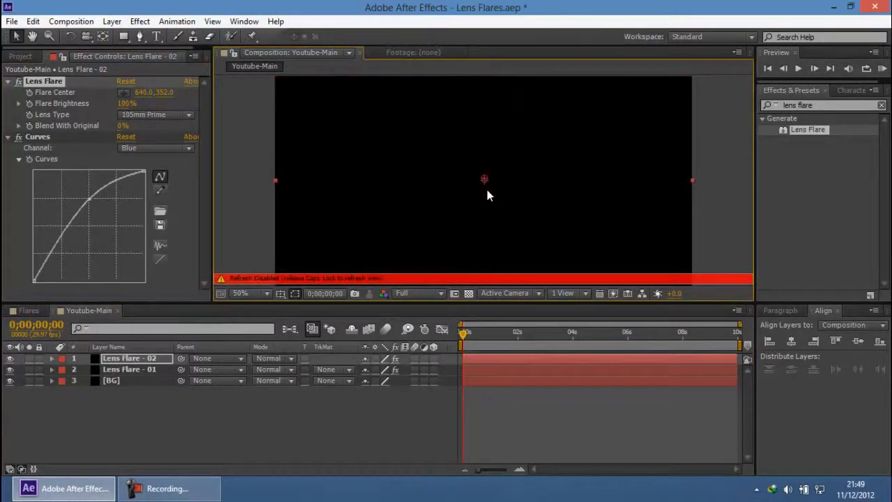
pyautogui.hotkey('ctrl', 'z')
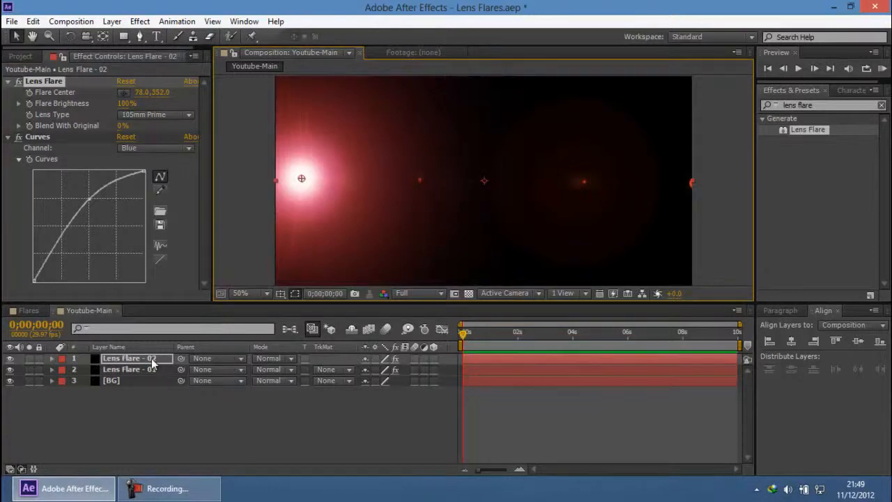
pyautogui.click(151, 359)
pyautogui.click(66, 83)
pyautogui.moveTo(310, 183); pyautogui.dragTo(400, 182)
pyautogui.hotkey('ctrl', 'z')
pyautogui.click(135, 487)
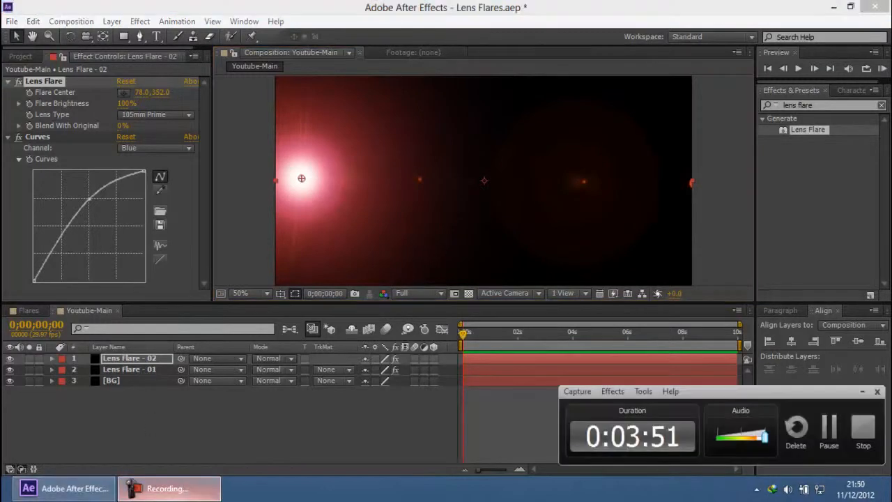
pyautogui.click(136, 488)
# Step: Set the blending mode of both the Lens Flare - 02 and Lens Flare - 01 layers to Add
pyautogui.click(118, 360)
pyautogui.keyDown('shift'); pyautogui.click(127, 370); pyautogui.keyUp('shift')
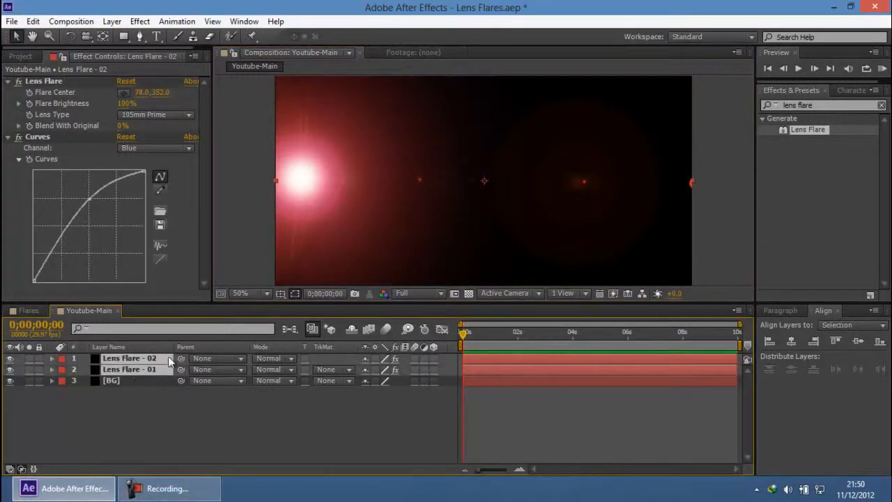
pyautogui.click(272, 358)
pyautogui.click(316, 190)
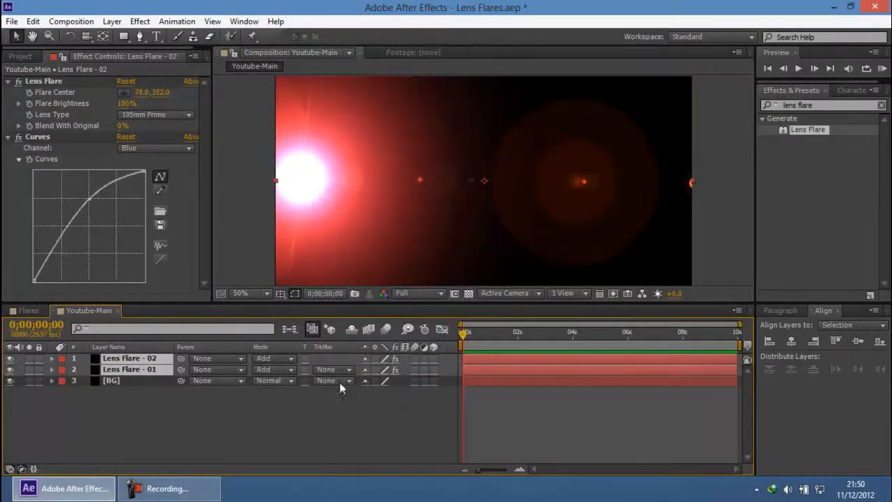
# Step: Move the Lens Flare - 02 flare center to the right edge of the frame, at about 1222, 352
pyautogui.click(240, 408)
pyautogui.click(155, 359)
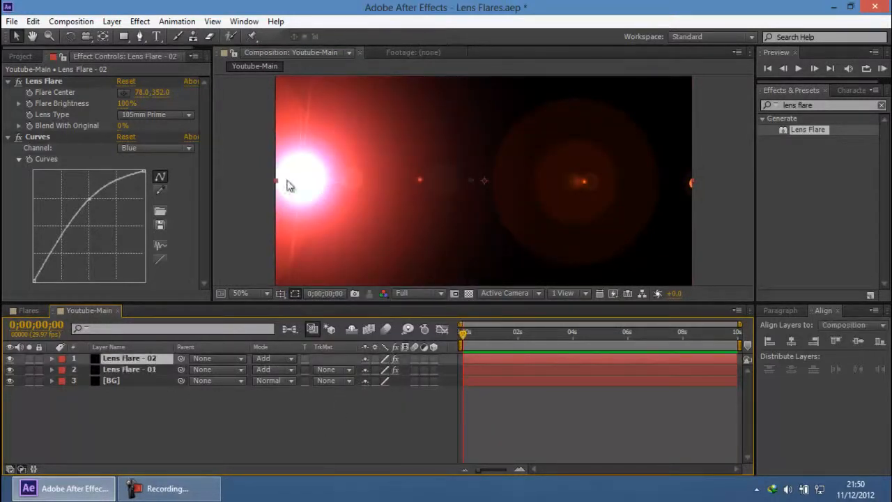
pyautogui.click(44, 80)
pyautogui.moveTo(302, 179); pyautogui.dragTo(675, 177)
pyautogui.press(',')
pyautogui.press(',')
pyautogui.click(689, 179)
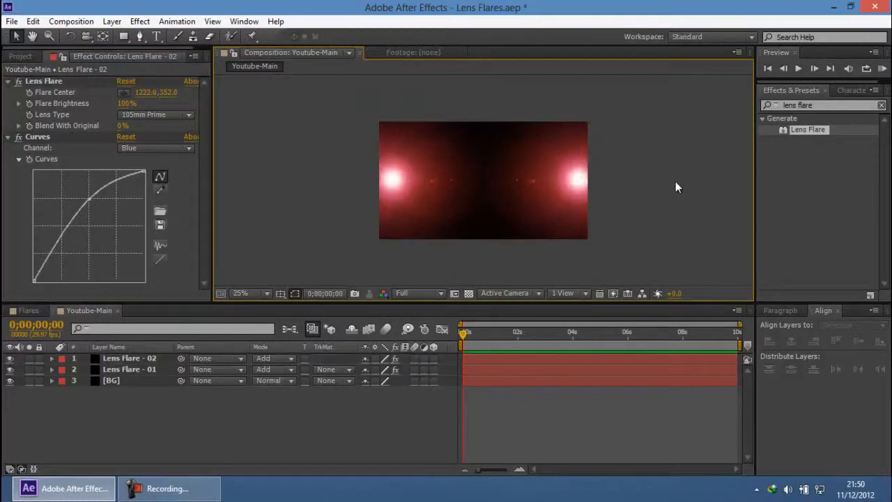
# Step: Undo the repositioning of the Lens Flare - 02 flare center
pyautogui.click(418, 293)
pyautogui.click(426, 370)
pyautogui.press('.')
pyautogui.press(',')
pyautogui.hotkey('ctrl', 'z')
pyautogui.hotkey('ctrl', 'z')
pyautogui.hotkey('ctrl', 'z')
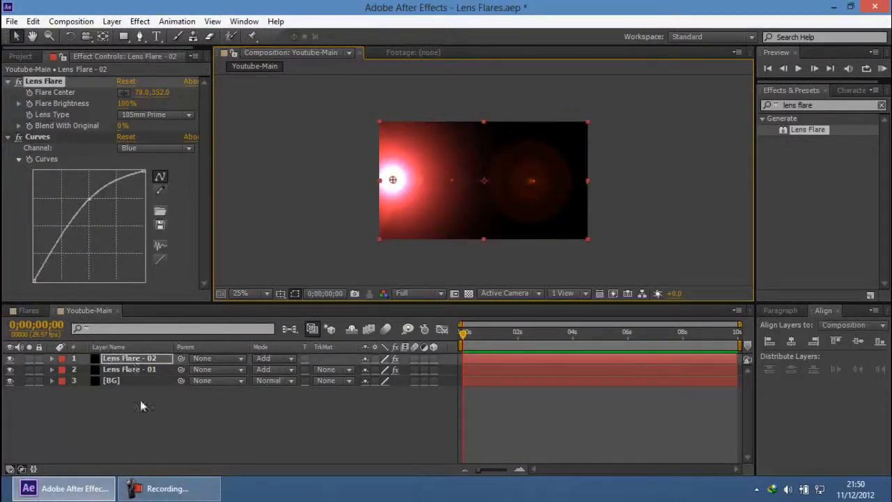
pyautogui.click(169, 488)
pyautogui.click(173, 489)
# Step: Flip the Lens Flare - 02 layer horizontally so its flare mirrors the Lens Flare - 01 flare
pyautogui.click(150, 362)
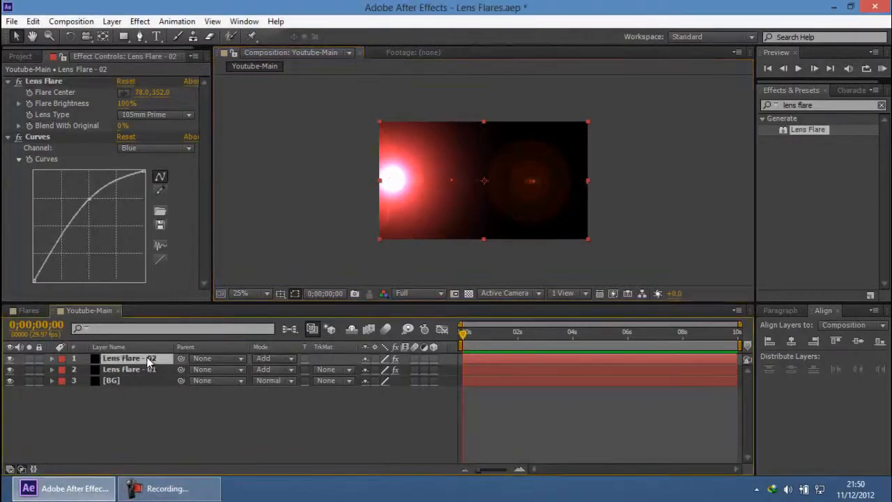
pyautogui.rightClick(145, 360)
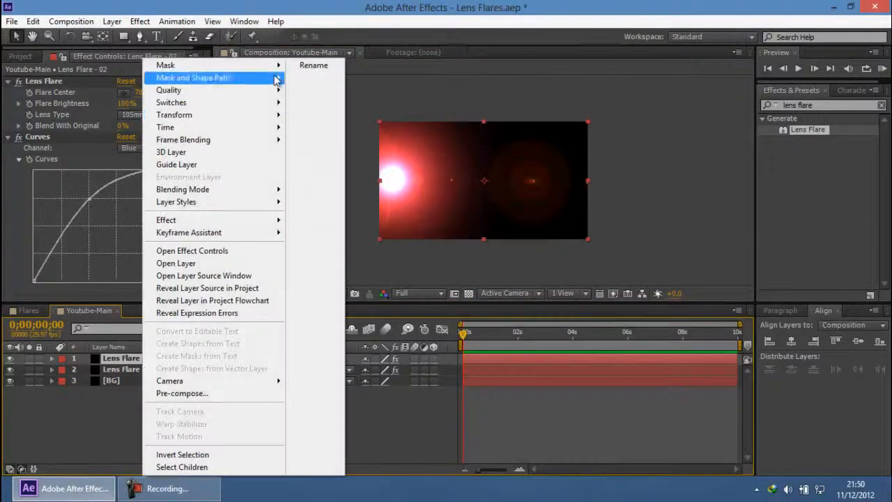
pyautogui.moveTo(260, 115)
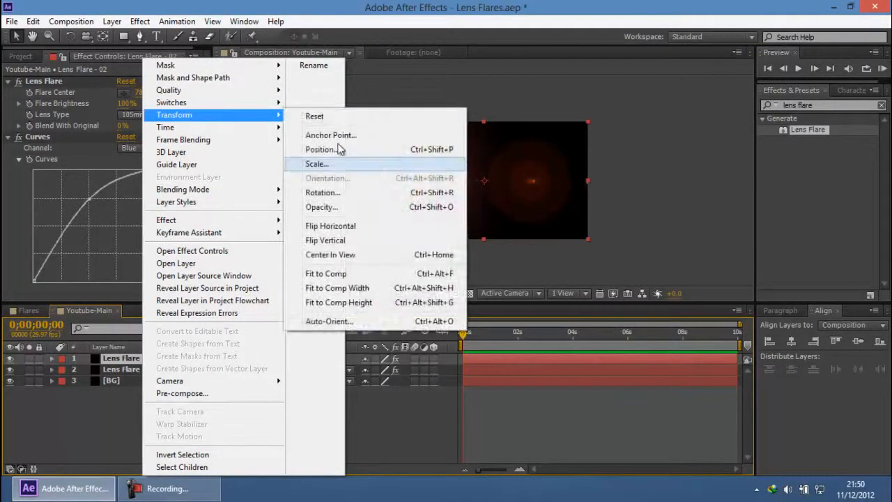
pyautogui.click(350, 231)
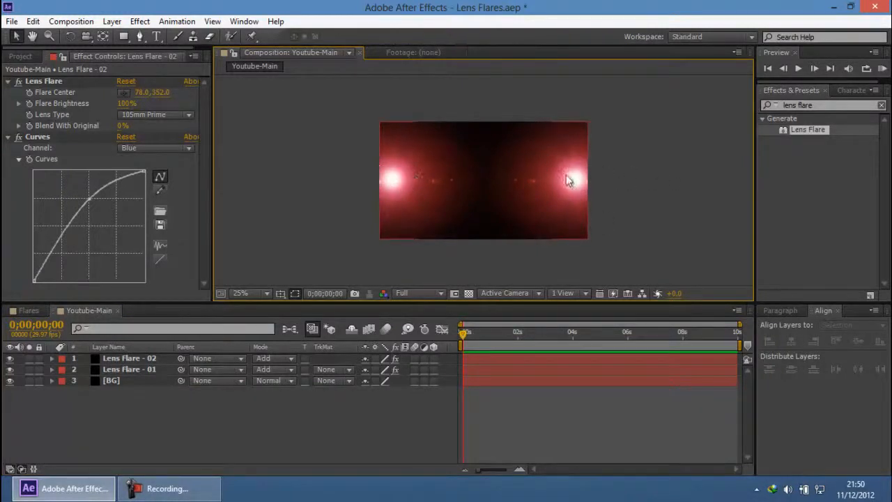
pyautogui.scroll(2, 590, 183)
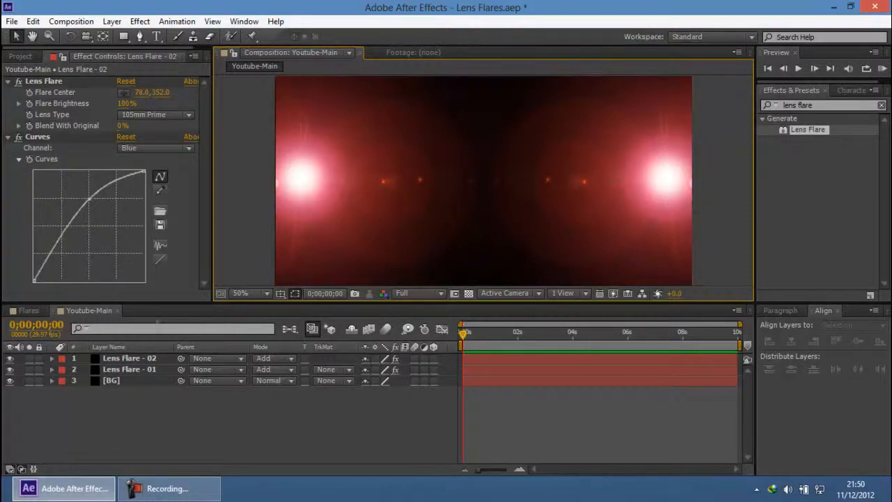
# Step: Flip the Lens Flare - 02 layer vertically
pyautogui.click(139, 358)
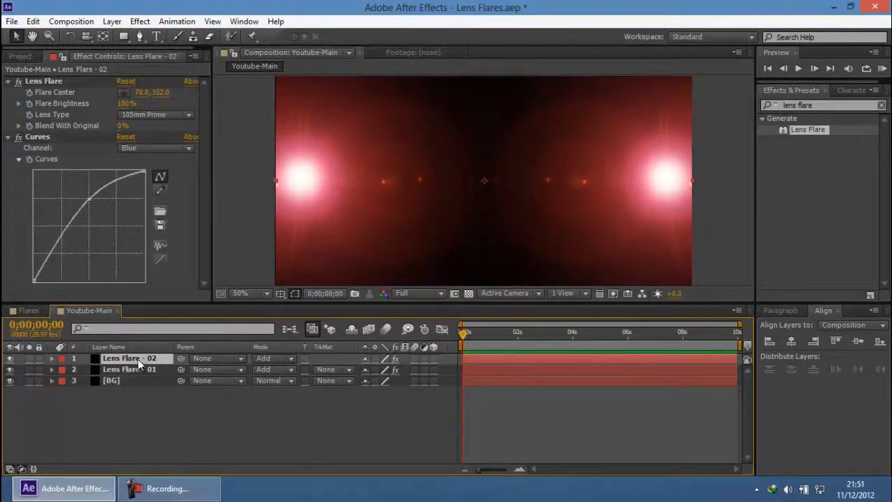
pyautogui.rightClick(139, 358)
pyautogui.moveTo(259, 115)
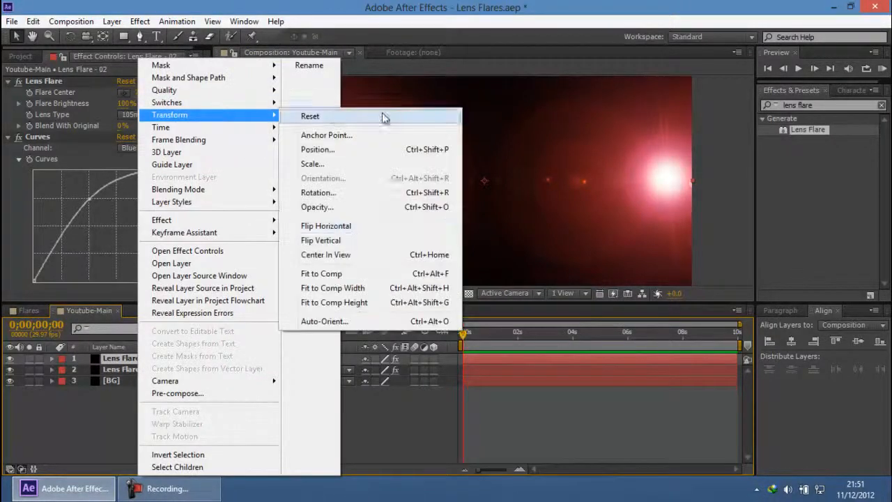
pyautogui.click(344, 239)
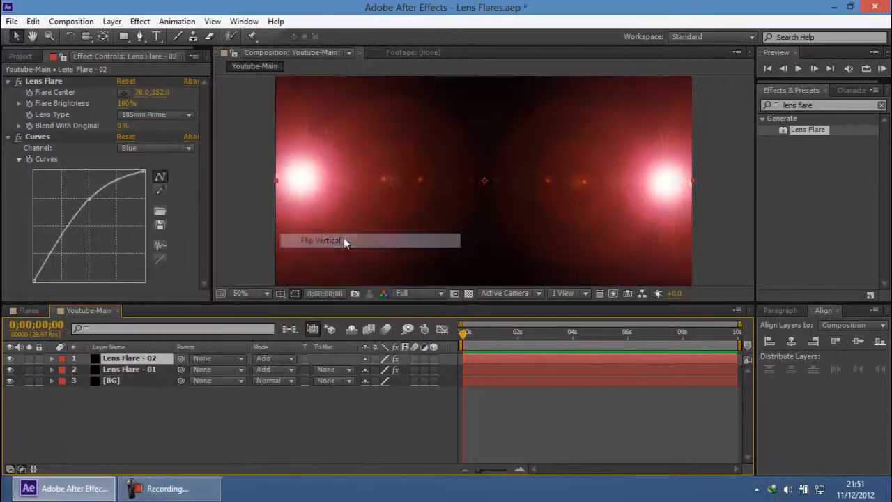
pyautogui.click(708, 177)
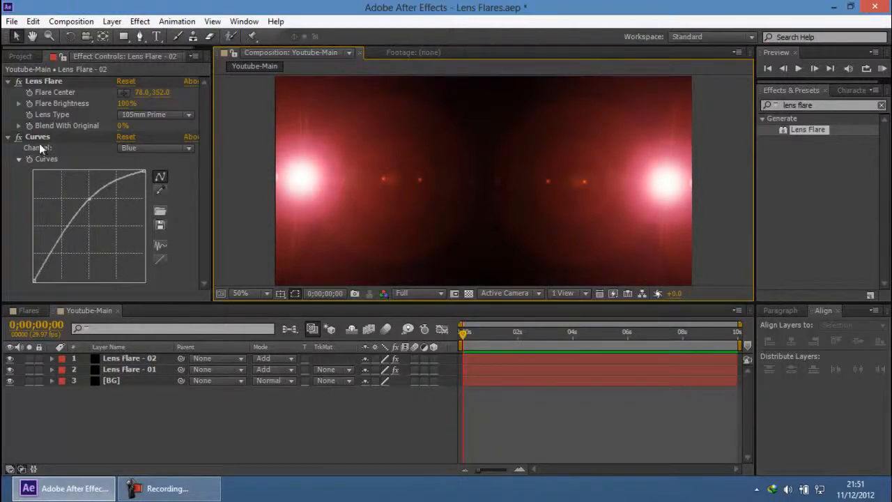
# Step: Try bending the Blue channel curve of the Lens Flare - 02 layer downward
pyautogui.click(140, 358)
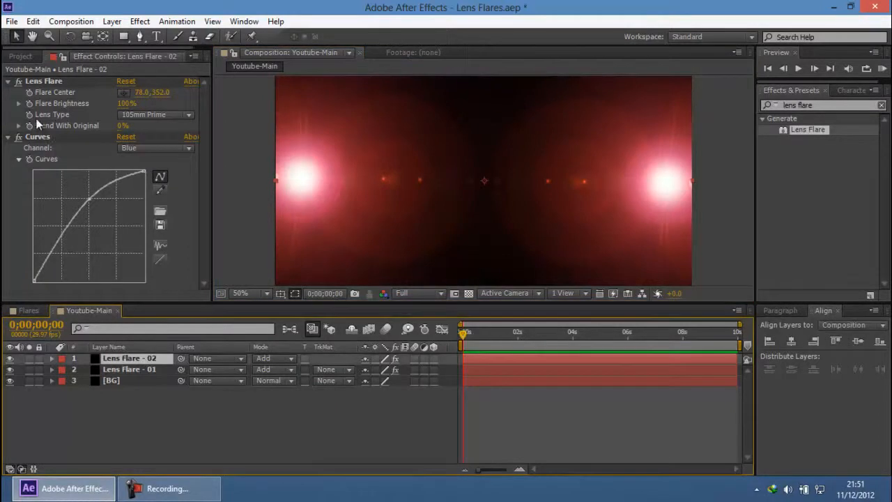
pyautogui.click(41, 137)
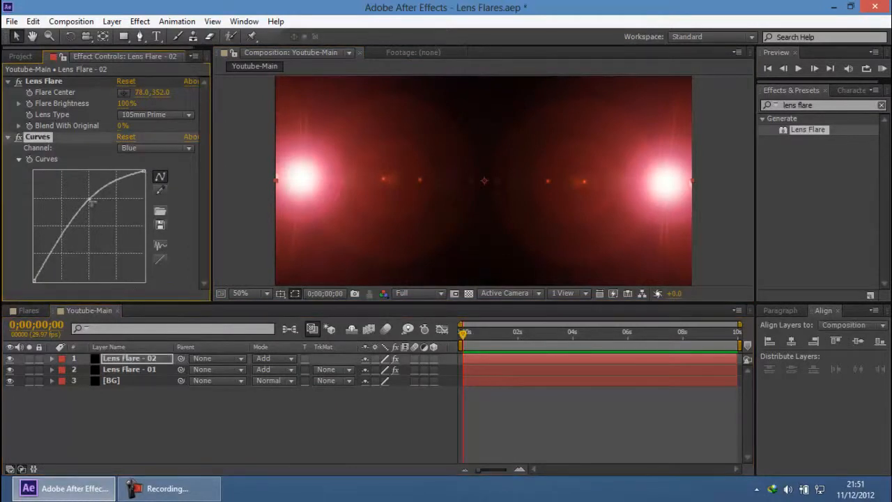
pyautogui.moveTo(98, 209); pyautogui.dragTo(114, 224)
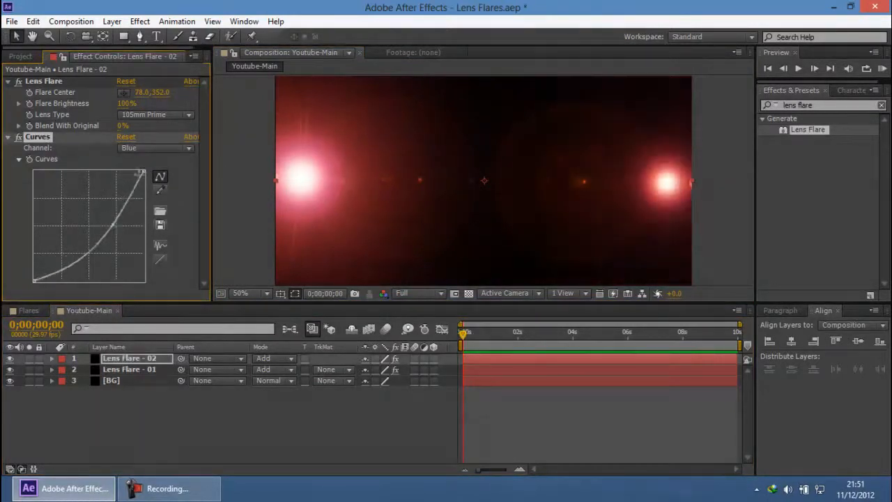
pyautogui.click(136, 148)
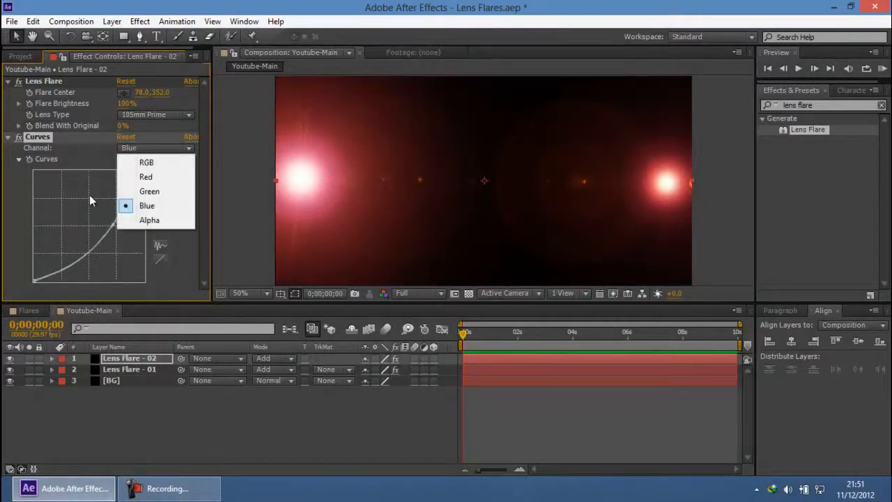
pyautogui.click(39, 154)
# Step: Reset the Curves effect on the Lens Flare - 02 layer
pyautogui.rightClick(43, 142)
pyautogui.click(36, 146)
pyautogui.rightClick(49, 161)
pyautogui.click(80, 249)
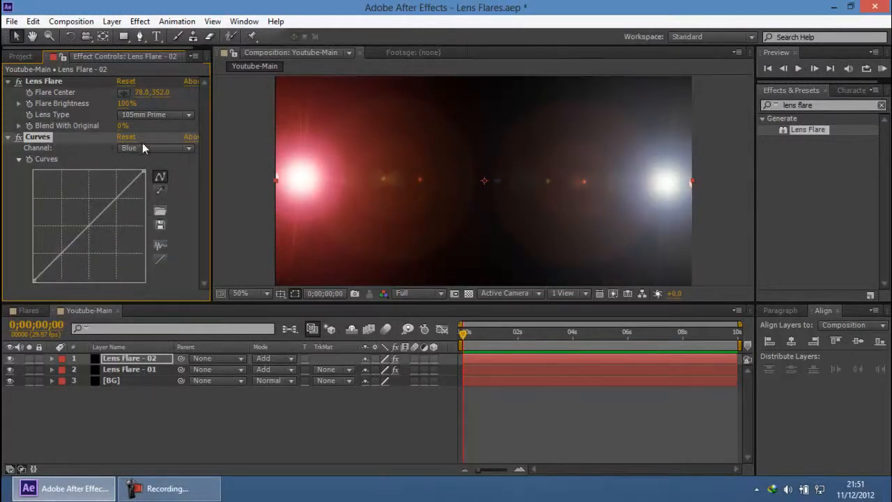
# Step: Raise the middle of the RGB channel curve on the Lens Flare - 02 layer to brighten the flare
pyautogui.click(142, 148)
pyautogui.click(145, 176)
pyautogui.click(139, 148)
pyautogui.click(146, 162)
pyautogui.moveTo(105, 209); pyautogui.dragTo(90, 199)
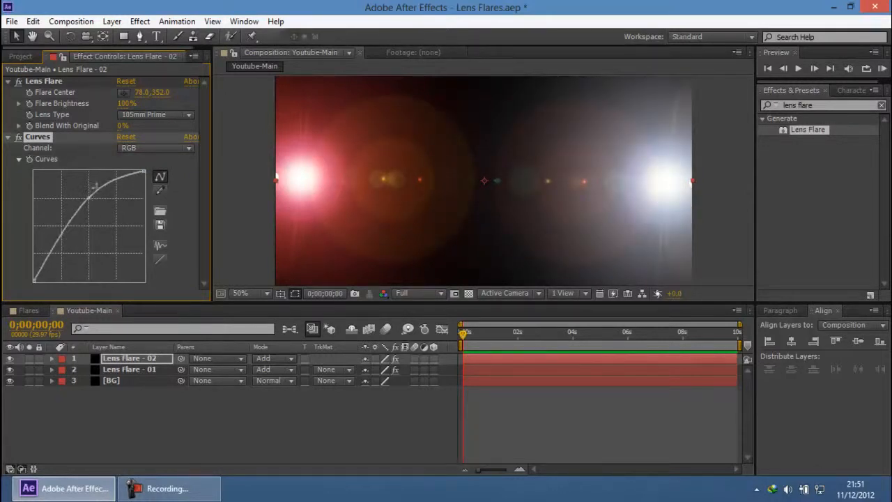
# Step: Shape the Red channel curve of Lens Flare - 02 into an S-curve, raising the upper part and lowering the shadows
pyautogui.click(178, 147)
pyautogui.click(168, 174)
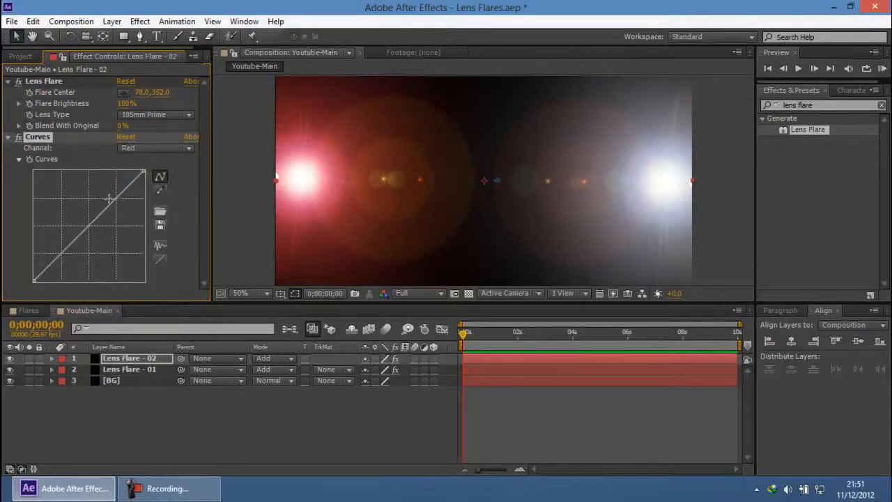
pyautogui.moveTo(100, 205)
pyautogui.mouseDown()
pyautogui.moveTo(90, 201)
pyautogui.moveTo(95, 208)
pyautogui.mouseUp()
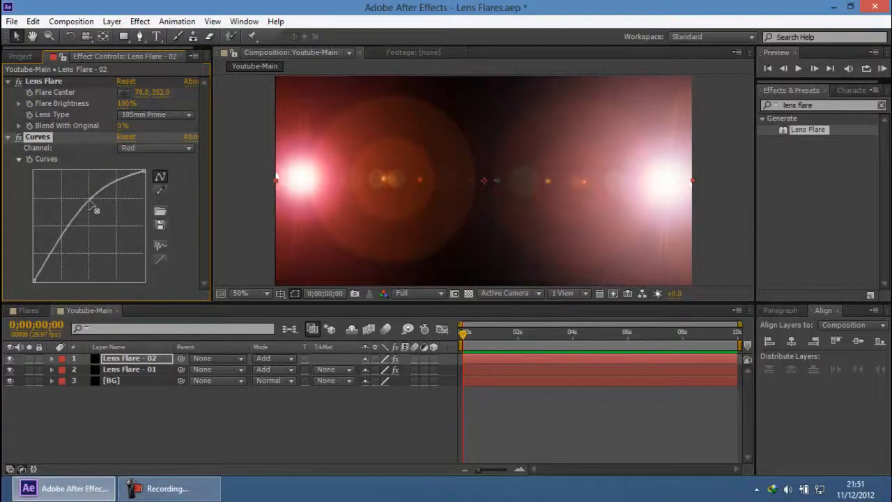
pyautogui.moveTo(59, 248); pyautogui.dragTo(68, 263)
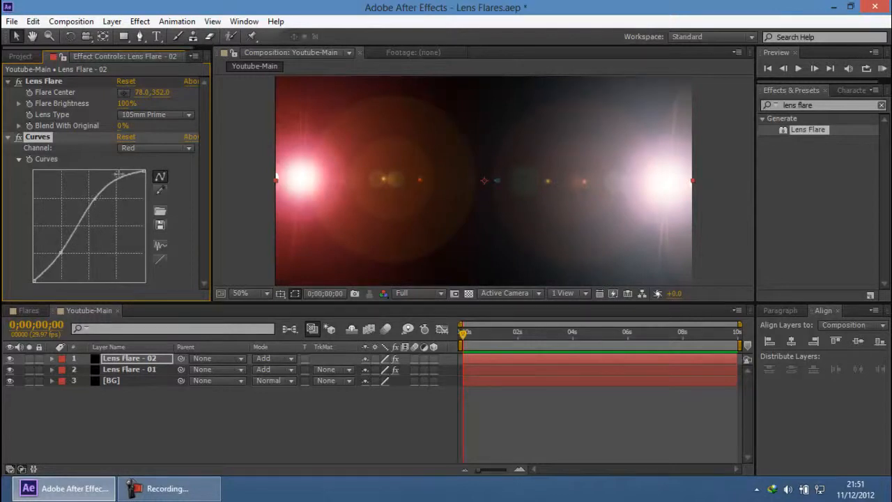
# Step: Bend the Green channel curve of Lens Flare - 02 well below the diagonal to tint the flare purple
pyautogui.click(153, 148)
pyautogui.click(149, 190)
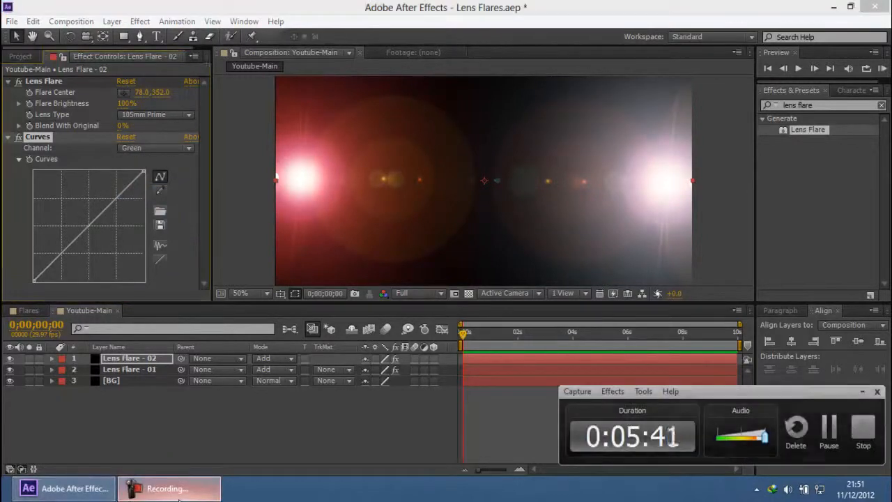
pyautogui.moveTo(96, 218); pyautogui.dragTo(120, 235)
pyautogui.scroll(-2, 310, 191)
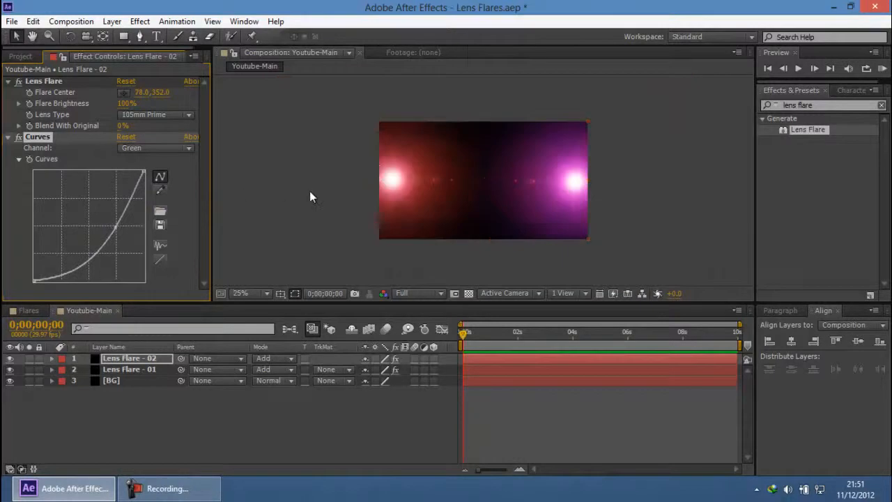
# Step: Deselect the layer and collapse the Lens Flare and Curves effect settings of Lens Flare - 02
pyautogui.click(310, 191)
pyautogui.scroll(2, 309, 191)
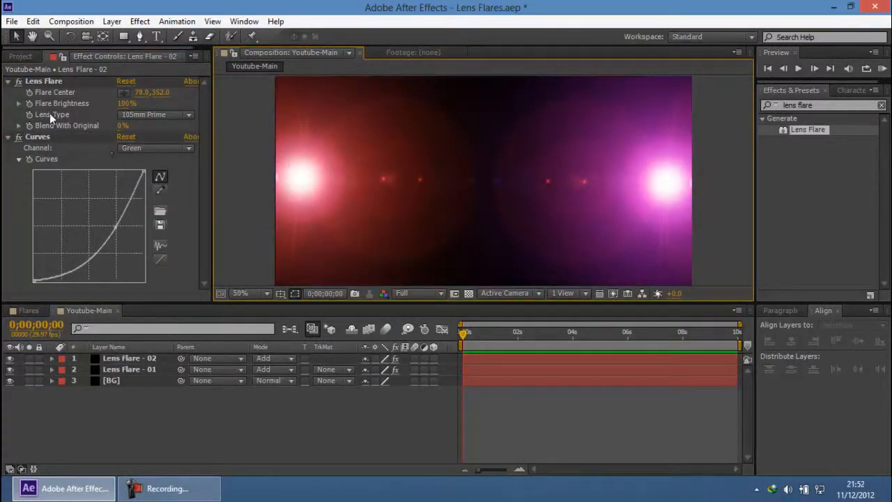
pyautogui.click(9, 81)
pyautogui.click(9, 93)
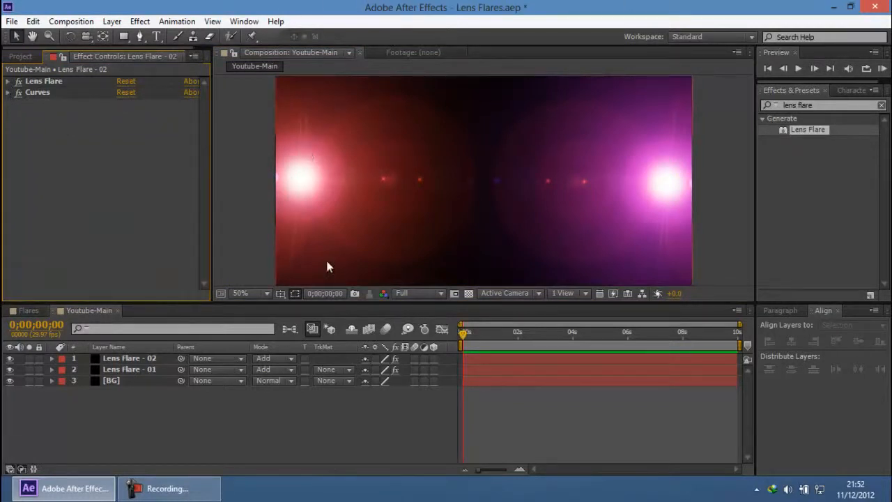
pyautogui.click(189, 489)
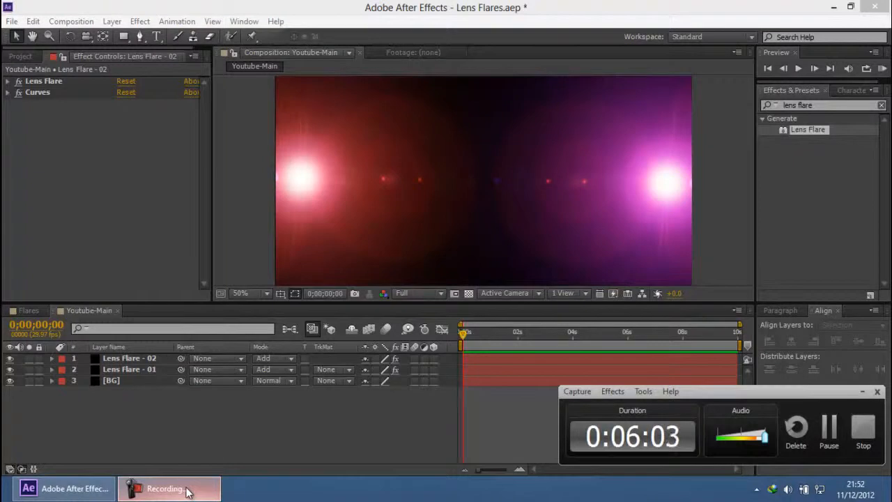
pyautogui.click(179, 490)
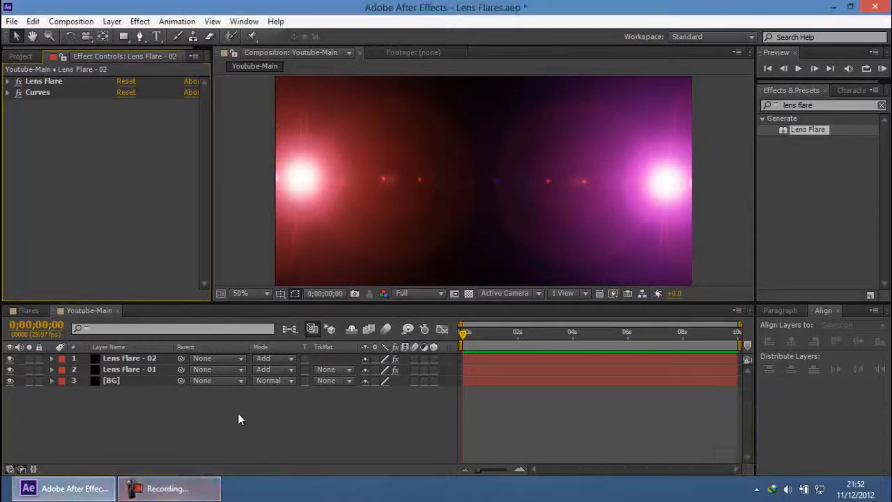
pyautogui.moveTo(469, 338)
pyautogui.mouseDown()
pyautogui.moveTo(634, 335)
pyautogui.moveTo(434, 331)
pyautogui.moveTo(466, 334)
pyautogui.mouseUp()
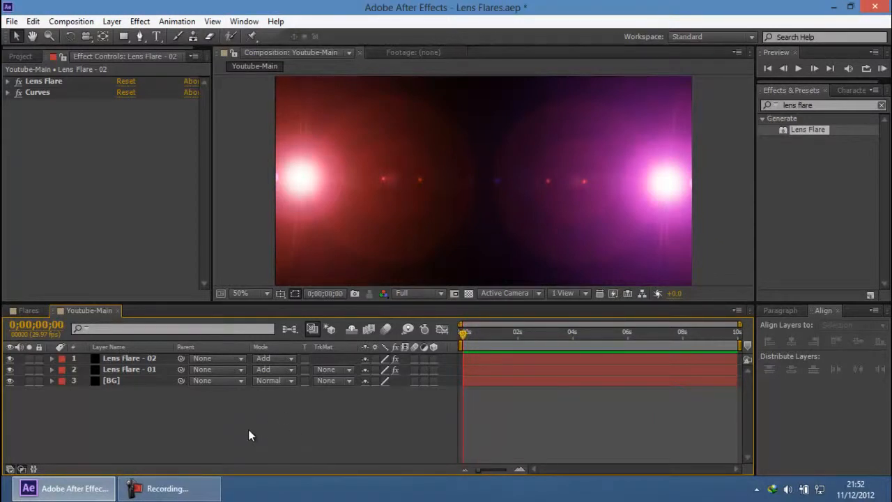
# Step: Create a text layer reading WELCOME in the composition and finish editing the text
pyautogui.hotkey('ctrl', 'alt', 'shift', 't')
pyautogui.write('WELCOME')
pyautogui.hotkey('ctrl', 'a')
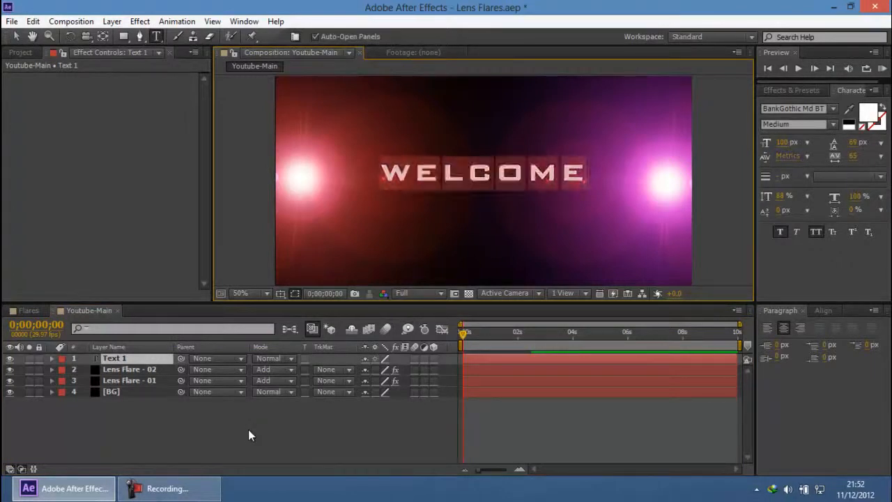
pyautogui.click(15, 36)
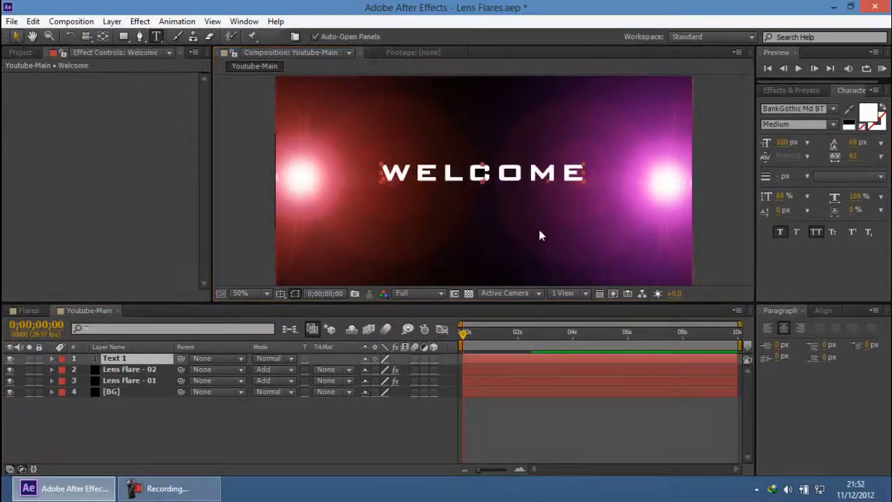
# Step: Set the font size of the WELCOME text to 110 px
pyautogui.moveTo(513, 176); pyautogui.dragTo(516, 179)
pyautogui.moveTo(782, 142); pyautogui.dragTo(800, 162)
pyautogui.click(787, 145)
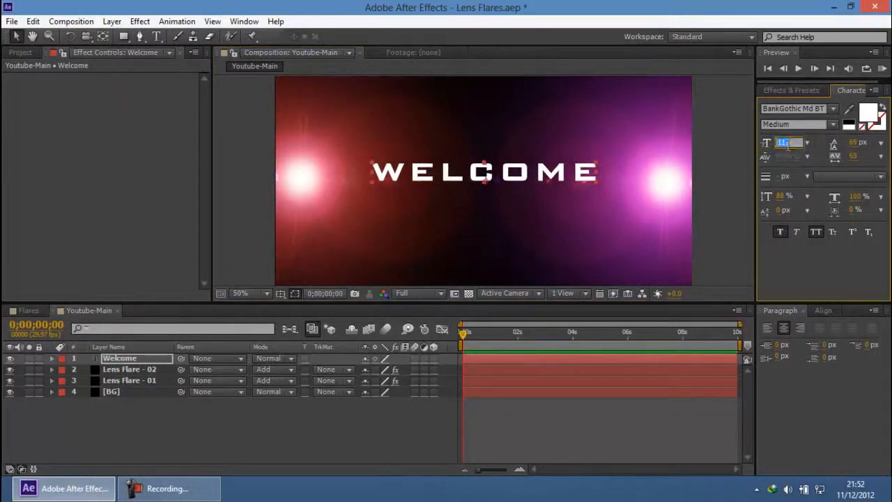
pyautogui.write('110')
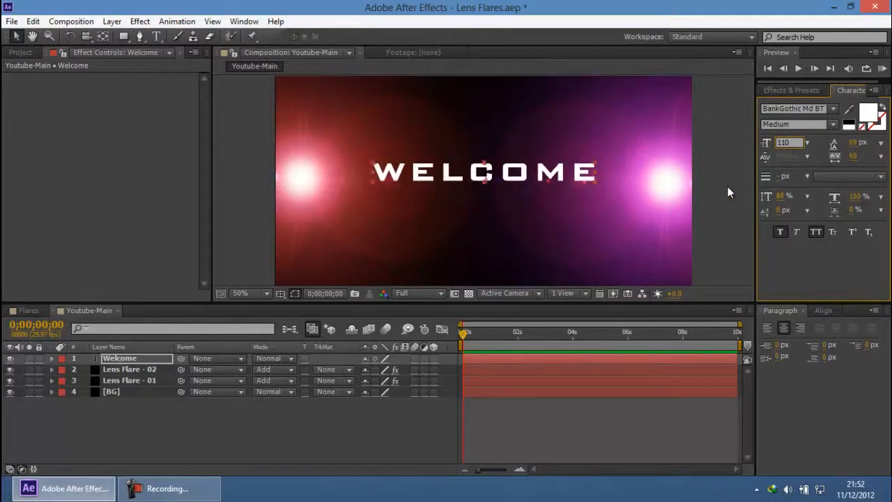
pyautogui.click(729, 193)
# Step: Center the WELCOME text horizontally and vertically in the composition
pyautogui.click(486, 183)
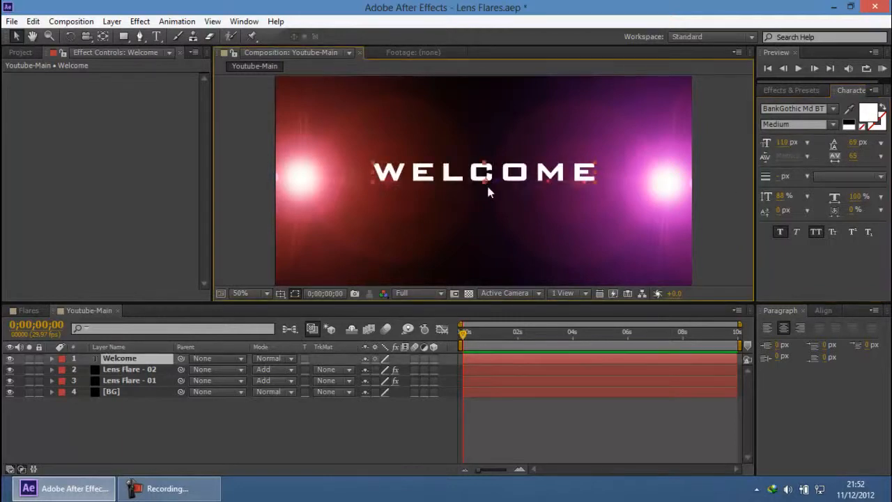
pyautogui.click(822, 311)
pyautogui.click(792, 340)
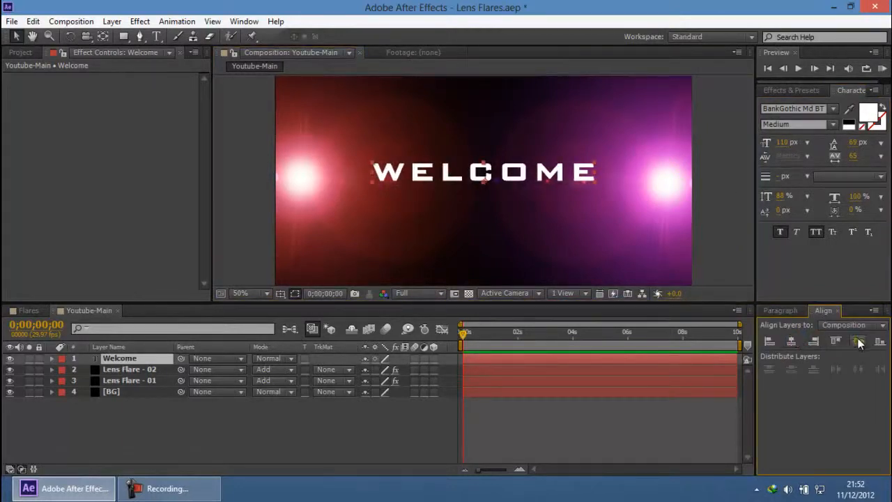
pyautogui.scroll(-2, 719, 199)
pyautogui.scroll(2, 719, 197)
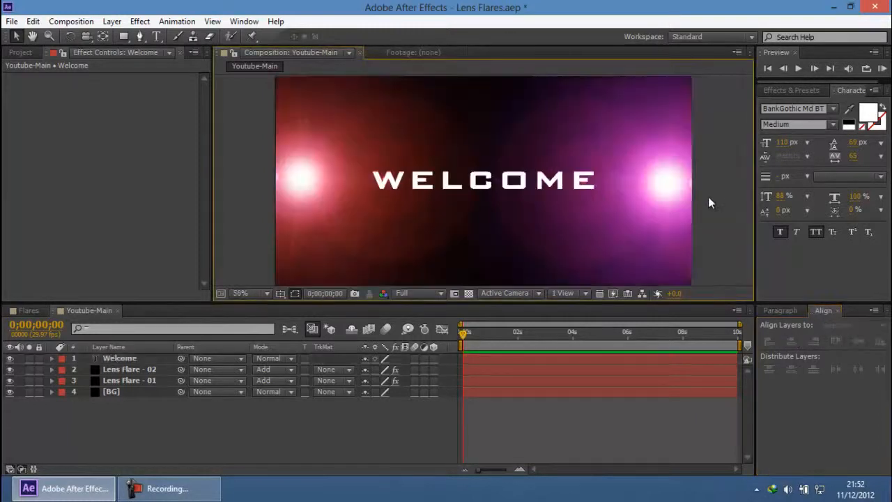
# Step: Enable keyframing of Flare Center and Flare Brightness on the Lens Flare - 01 layer at 0;00;00;00
pyautogui.click(154, 369)
pyautogui.keyDown('ctrl'); pyautogui.click(152, 380); pyautogui.keyUp('ctrl')
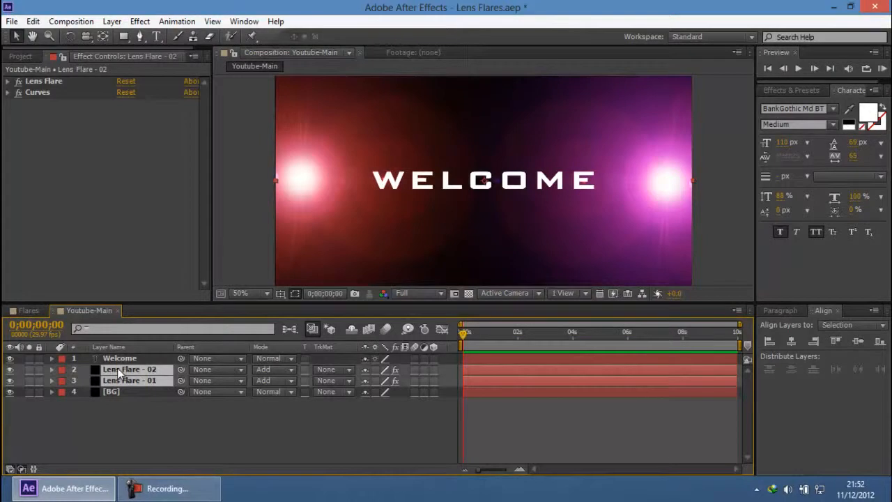
pyautogui.click(147, 424)
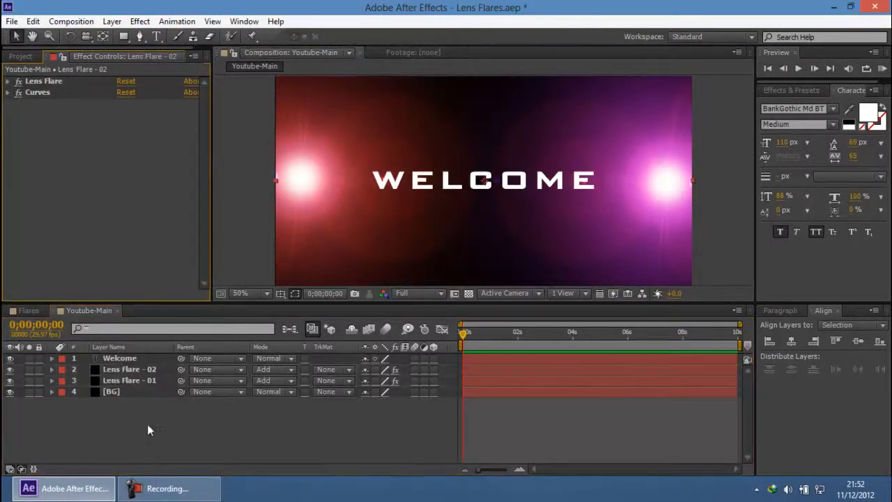
pyautogui.click(141, 381)
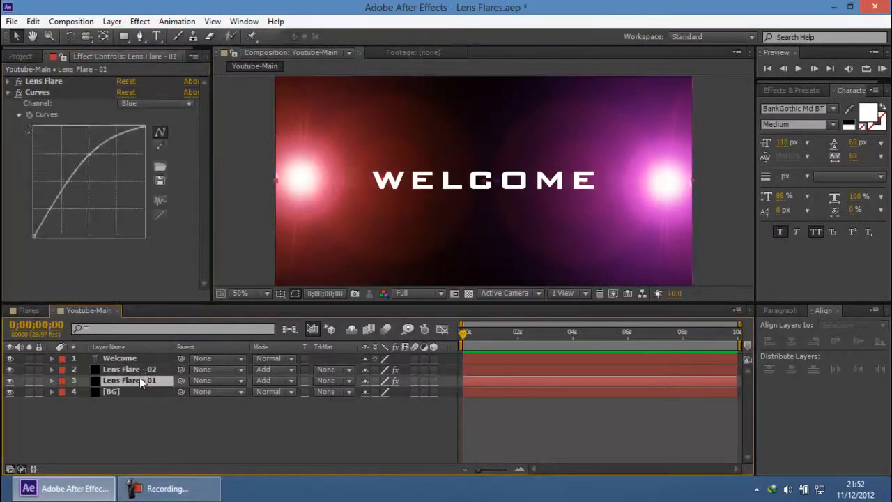
pyautogui.click(9, 82)
pyautogui.click(43, 81)
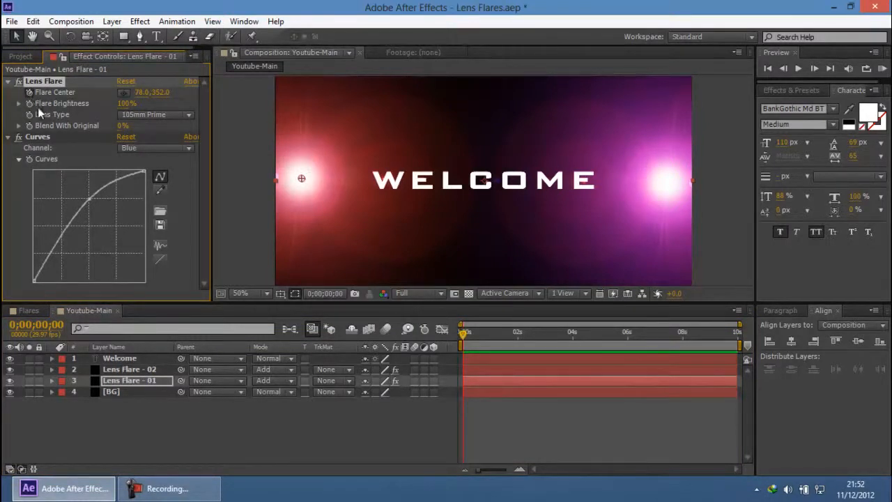
# Step: Enable keyframing of Flare Center and Flare Brightness on Lens Flare - 02 and reveal the keyframed properties of both flare layers
pyautogui.click(134, 371)
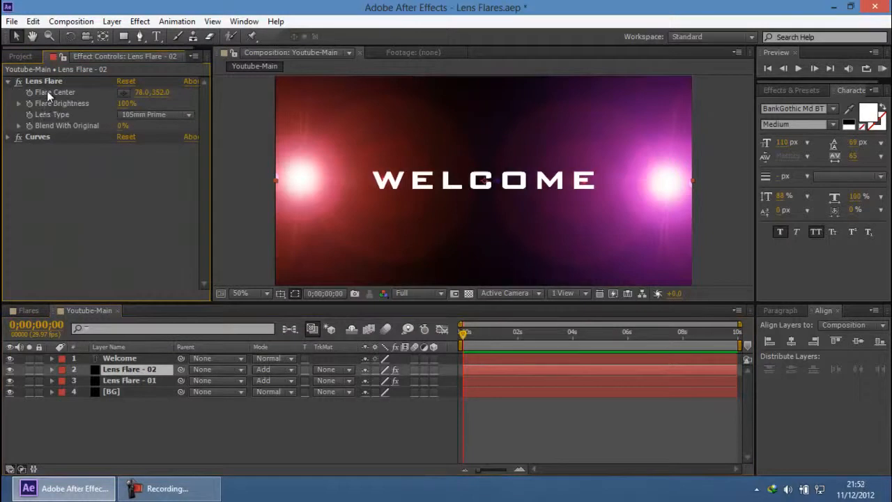
pyautogui.click(31, 90)
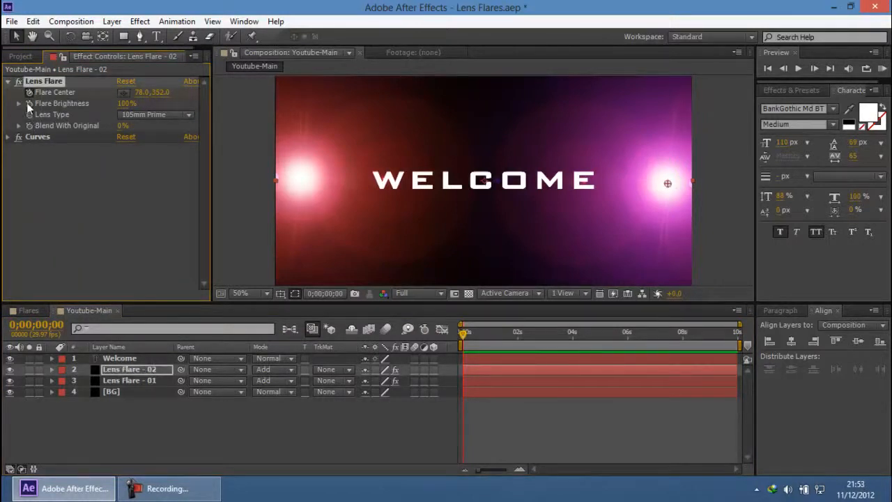
pyautogui.keyDown('ctrl'); pyautogui.click(148, 379); pyautogui.keyUp('ctrl')
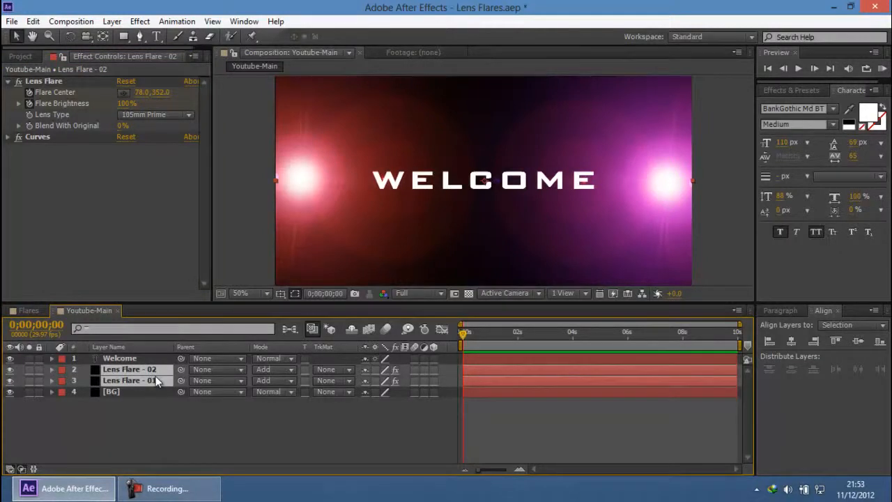
pyautogui.press('u')
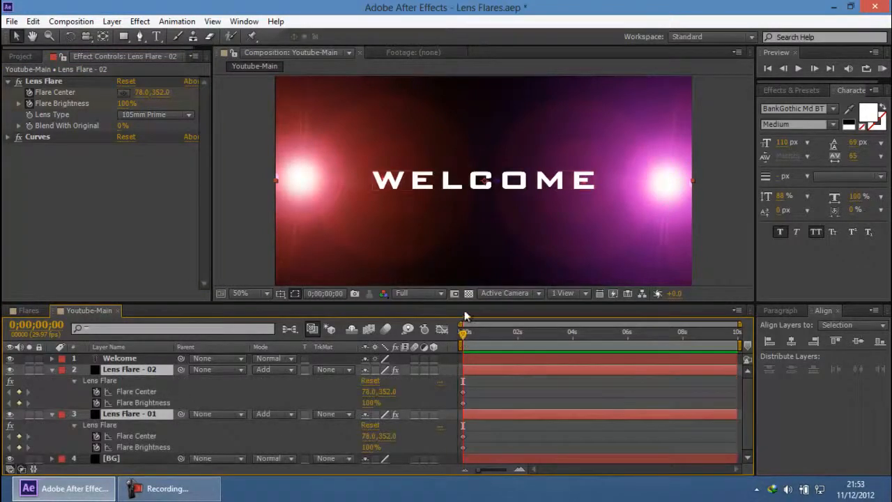
# Step: Set the composition view to 25% magnification and Quarter resolution, and enlarge the timeline area to fit all layer properties
pyautogui.press(',')
pyautogui.click(417, 293)
pyautogui.click(427, 368)
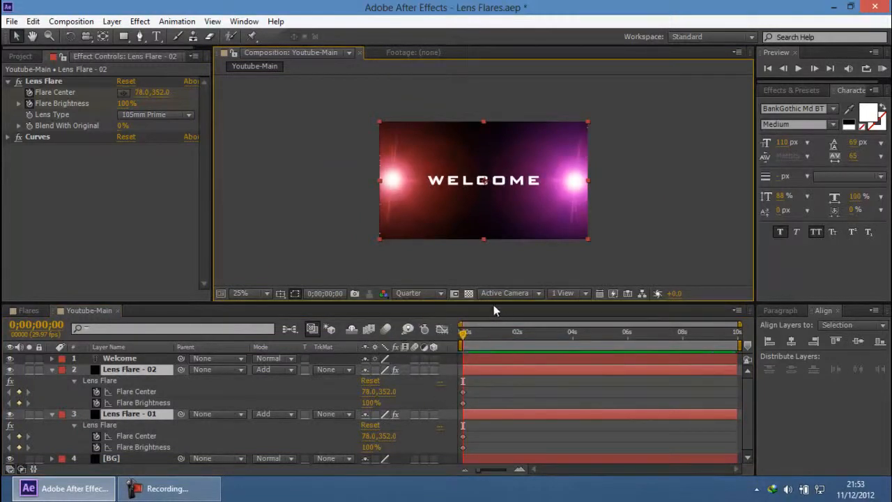
pyautogui.moveTo(494, 305); pyautogui.dragTo(486, 245)
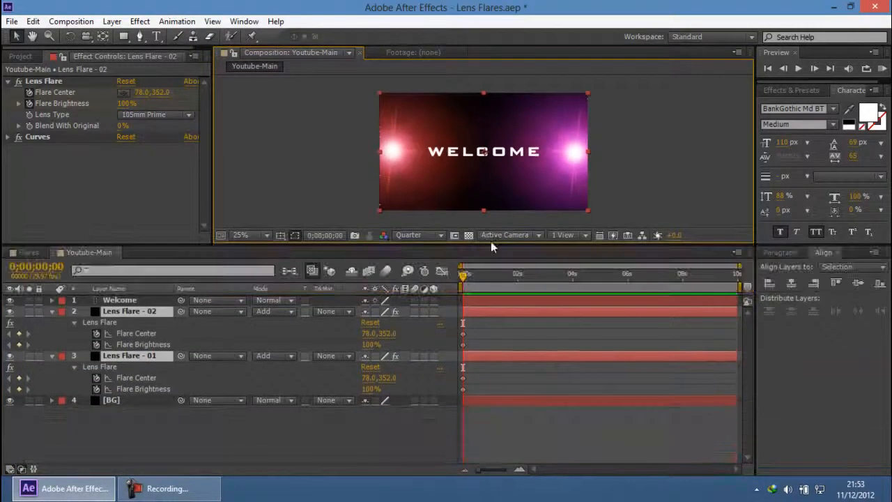
pyautogui.click(693, 143)
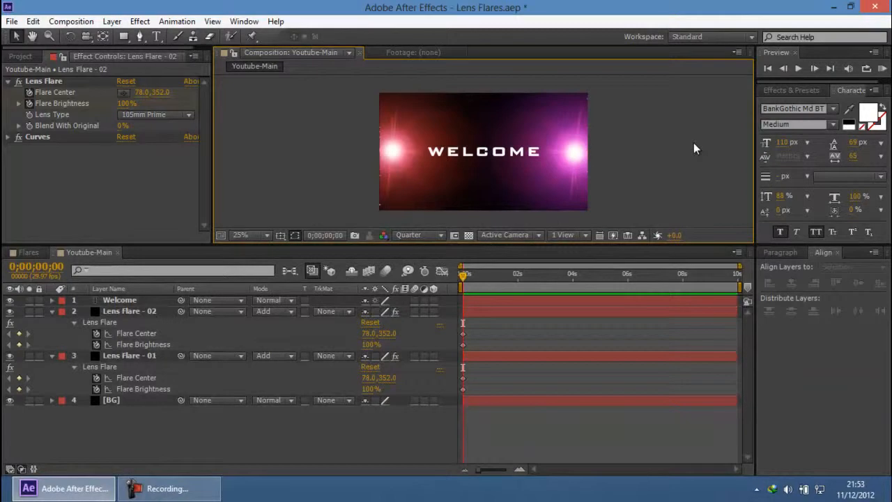
pyautogui.click(183, 488)
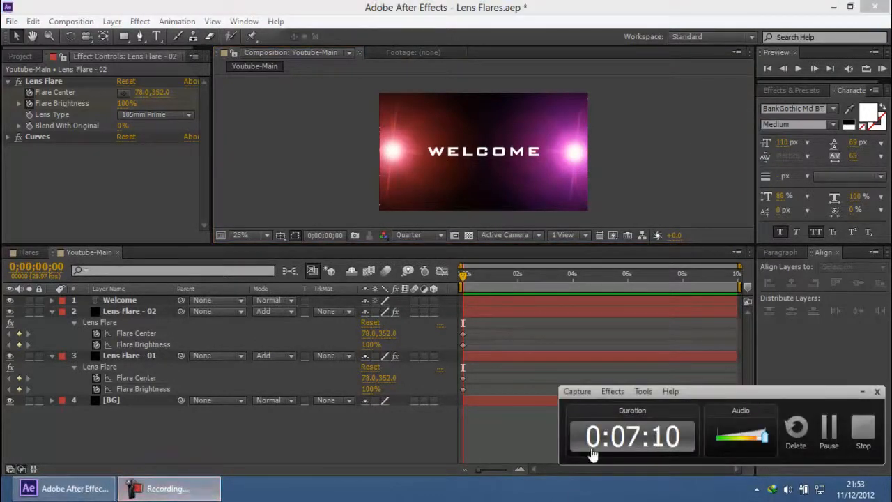
pyautogui.click(864, 392)
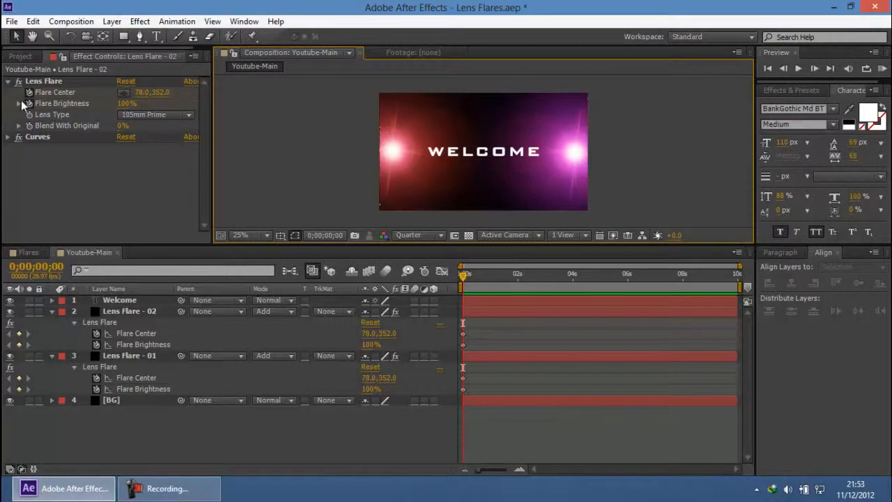
# Step: Try adjusting the color channels in the Curves effect of Lens Flare - 02 and undo the last change
pyautogui.click(44, 139)
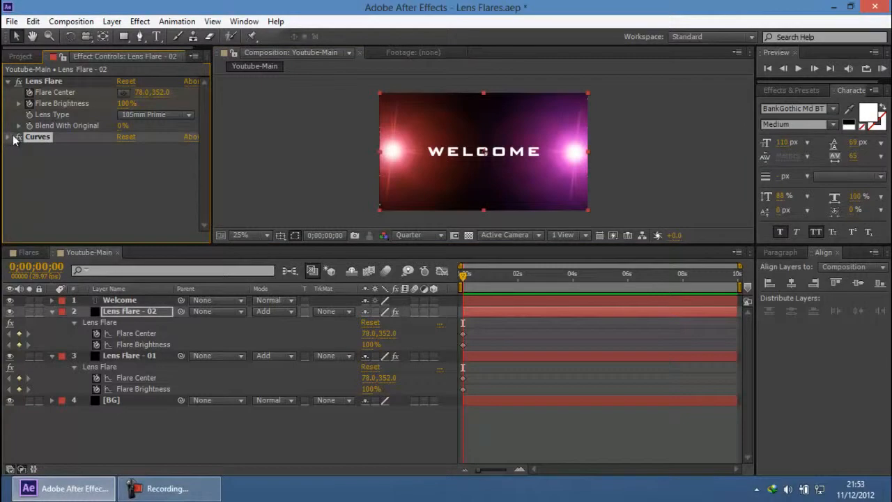
pyautogui.click(7, 138)
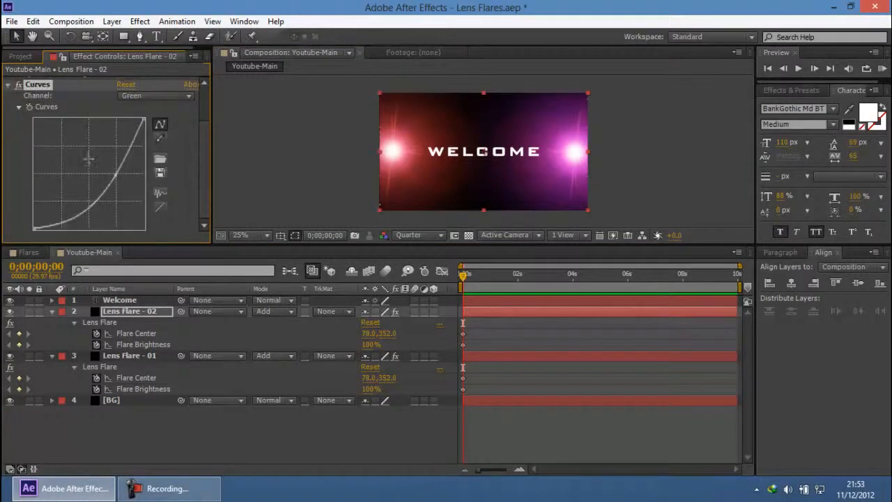
pyautogui.click(134, 98)
pyautogui.click(147, 153)
pyautogui.moveTo(108, 155)
pyautogui.mouseDown()
pyautogui.moveTo(115, 181)
pyautogui.moveTo(85, 148)
pyautogui.moveTo(72, 148)
pyautogui.moveTo(114, 154)
pyautogui.moveTo(135, 175)
pyautogui.moveTo(133, 136)
pyautogui.moveTo(123, 152)
pyautogui.mouseUp()
pyautogui.click(187, 96)
pyautogui.click(150, 123)
pyautogui.hotkey('ctrl', 'z')
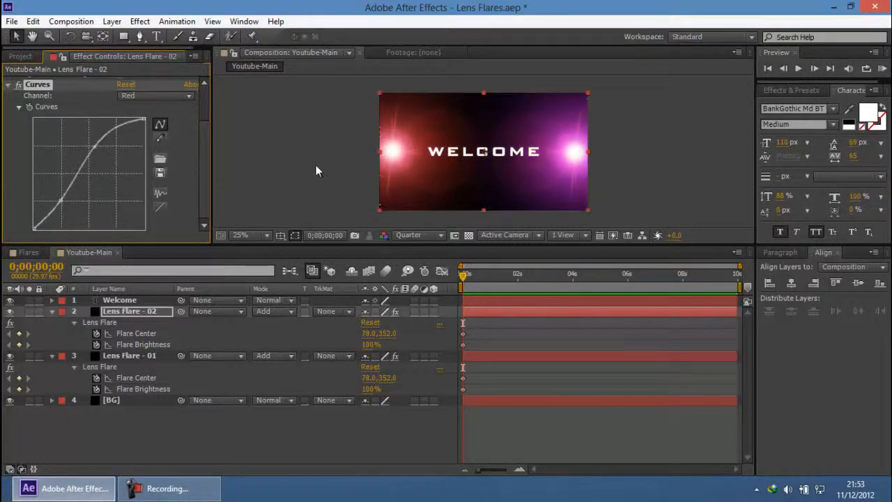
pyautogui.click(367, 147)
pyautogui.scroll(1, 367, 149)
pyautogui.scroll(-1, 367, 149)
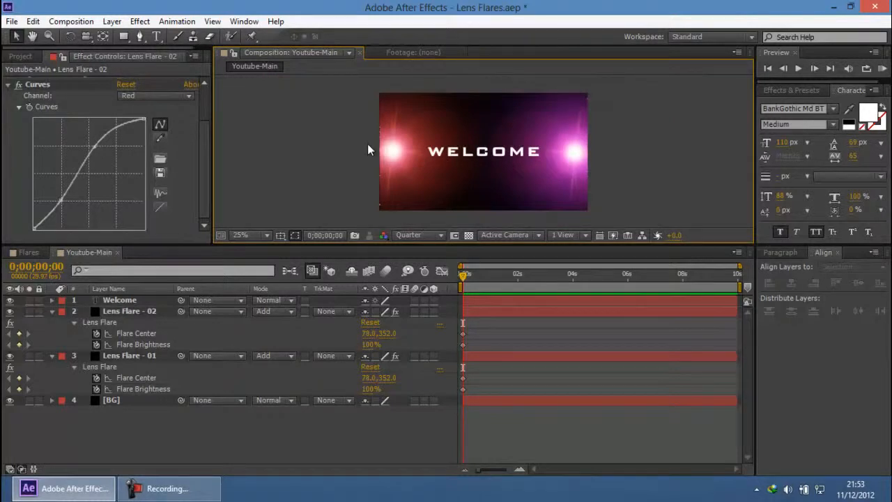
pyautogui.scroll(2, 4, 221)
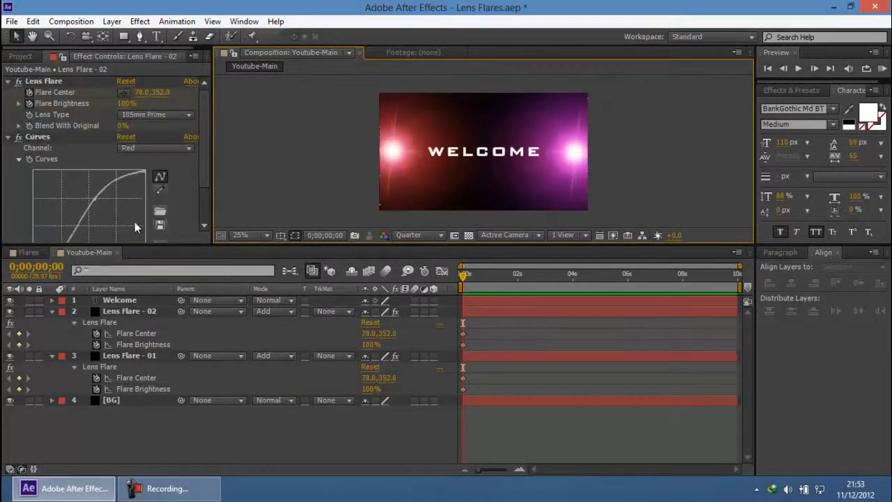
# Step: Set Flare Brightness of both Lens Flare - 02 and Lens Flare - 01 to 0% at 0;00;00;00
pyautogui.click(149, 344)
pyautogui.keyDown('ctrl'); pyautogui.click(144, 389); pyautogui.keyUp('ctrl')
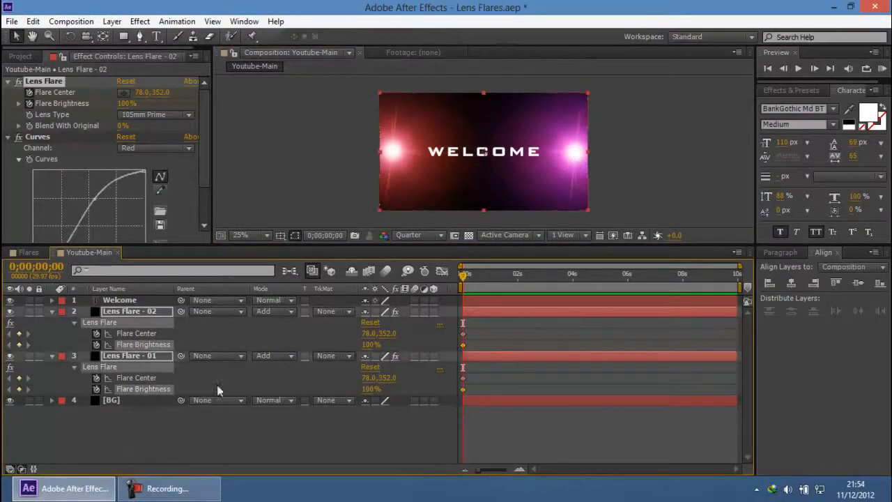
pyautogui.moveTo(365, 349); pyautogui.dragTo(307, 349)
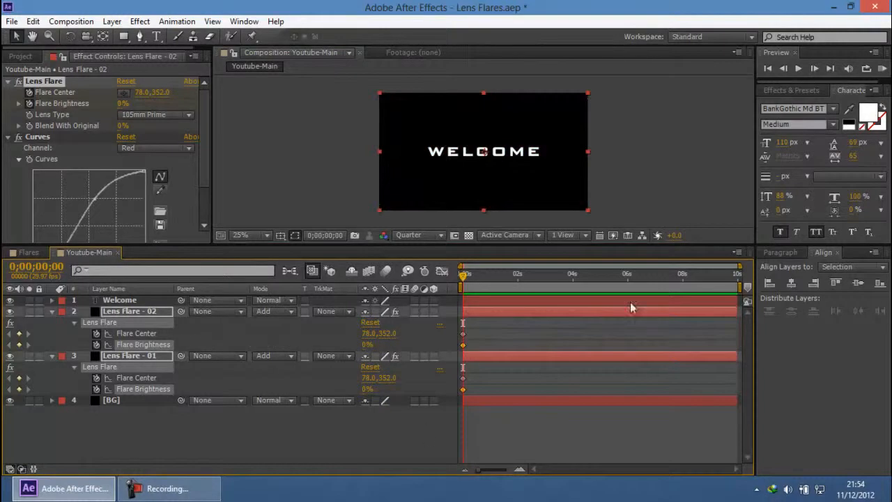
pyautogui.click(623, 149)
# Step: Keyframe the Welcome layer's Opacity at 0;00;00;00 with a value of 0%
pyautogui.click(124, 302)
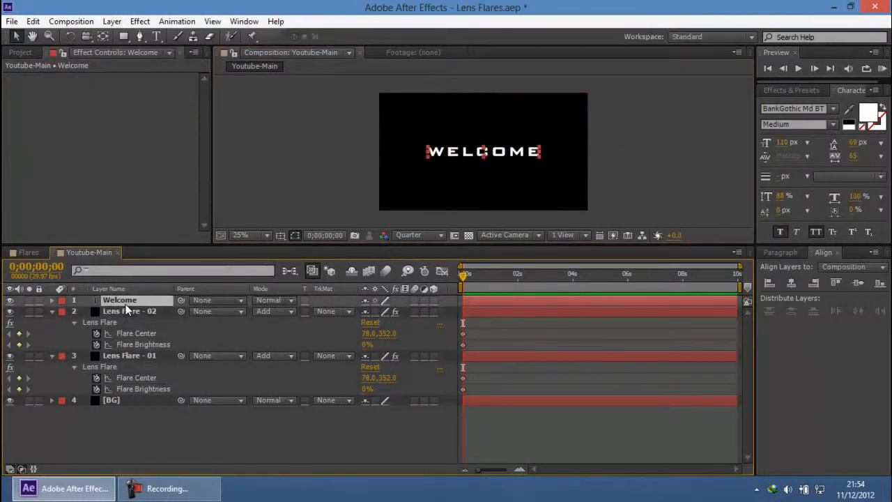
pyautogui.press('t')
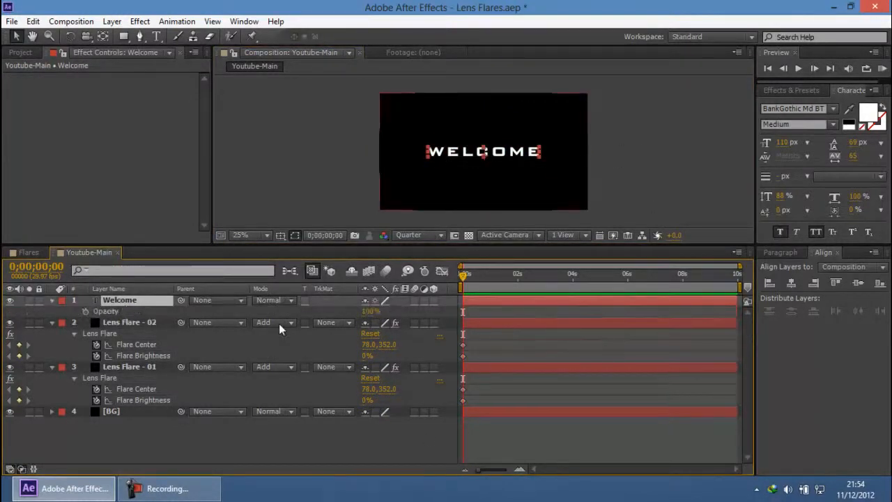
pyautogui.click(85, 311)
pyautogui.moveTo(368, 311); pyautogui.dragTo(239, 307)
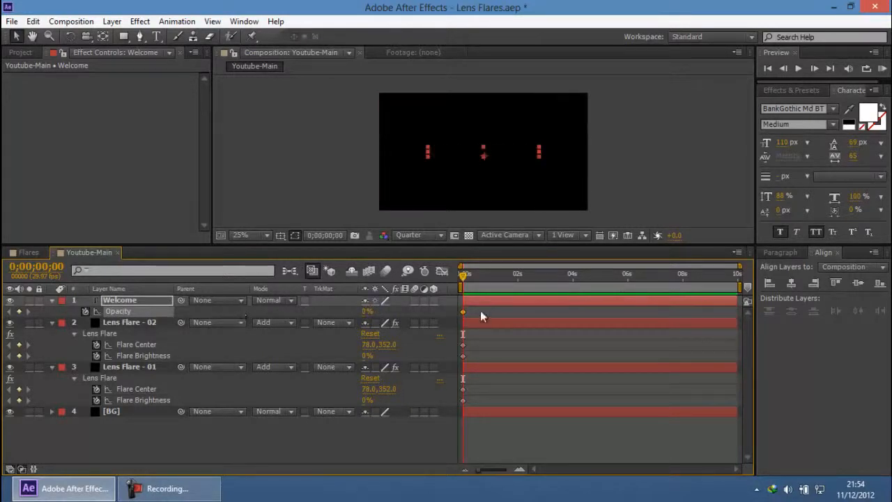
# Step: Move to 0;00;00;05 and set the Welcome layer's Opacity to 100%
pyautogui.press('pagedown')
pyautogui.press('pagedown')
pyautogui.press('pagedown')
pyautogui.press('pagedown')
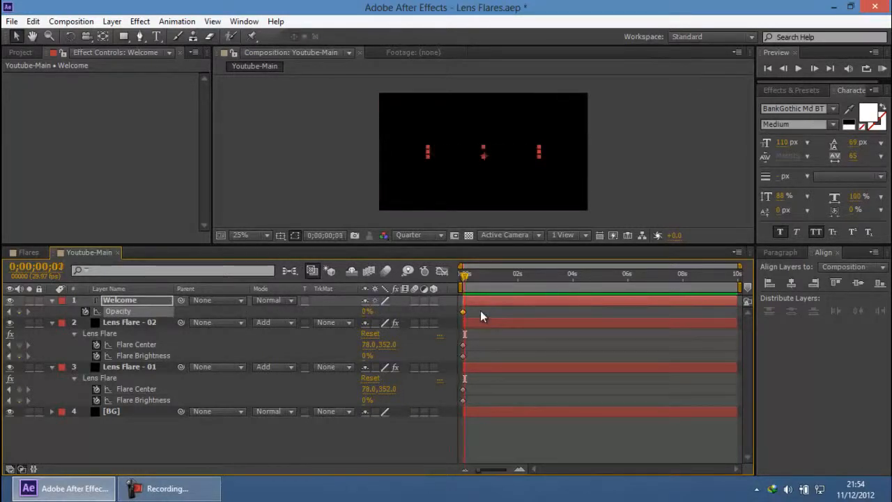
pyautogui.press('pagedown')
pyautogui.moveTo(364, 311); pyautogui.dragTo(572, 315)
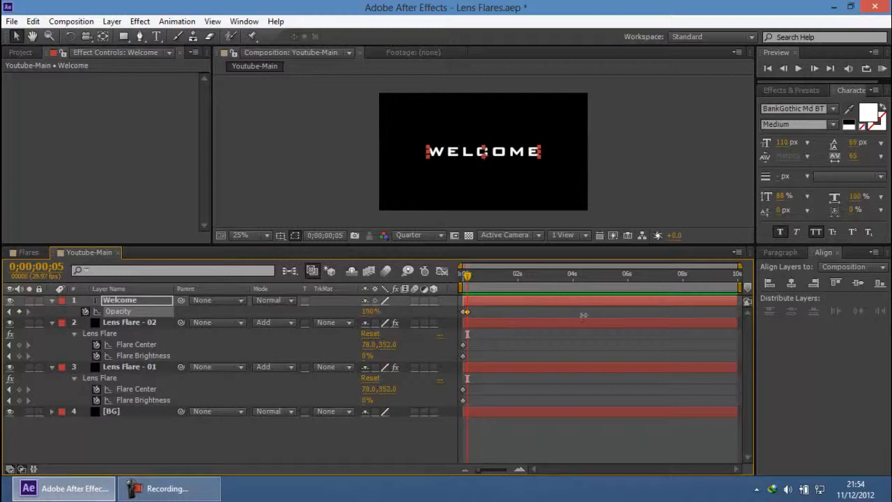
pyautogui.click(652, 170)
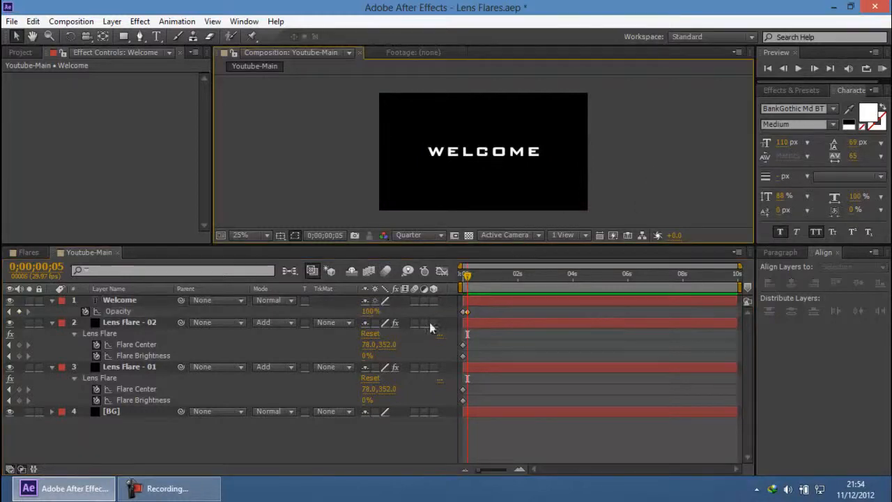
# Step: Set Flare Brightness of both Lens Flare - 02 and Lens Flare - 01 to 100% at 0;00;00;05
pyautogui.click(133, 323)
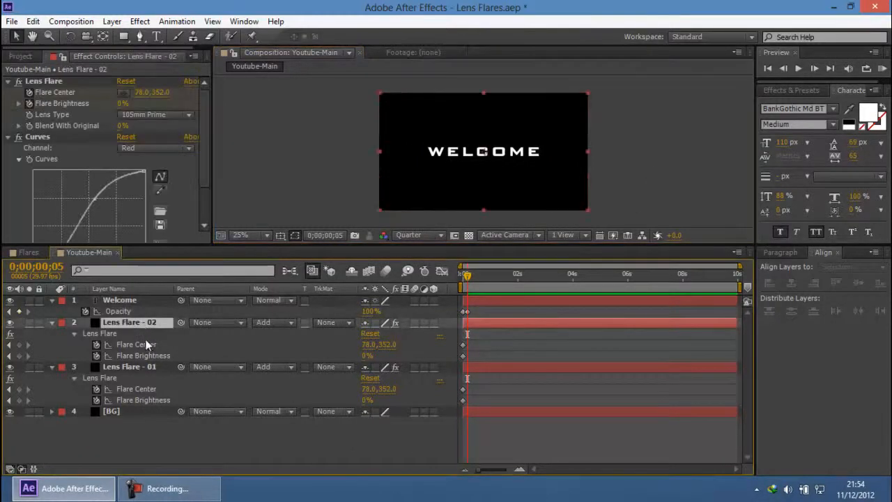
pyautogui.click(143, 355)
pyautogui.keyDown('shift'); pyautogui.click(152, 401); pyautogui.keyUp('shift')
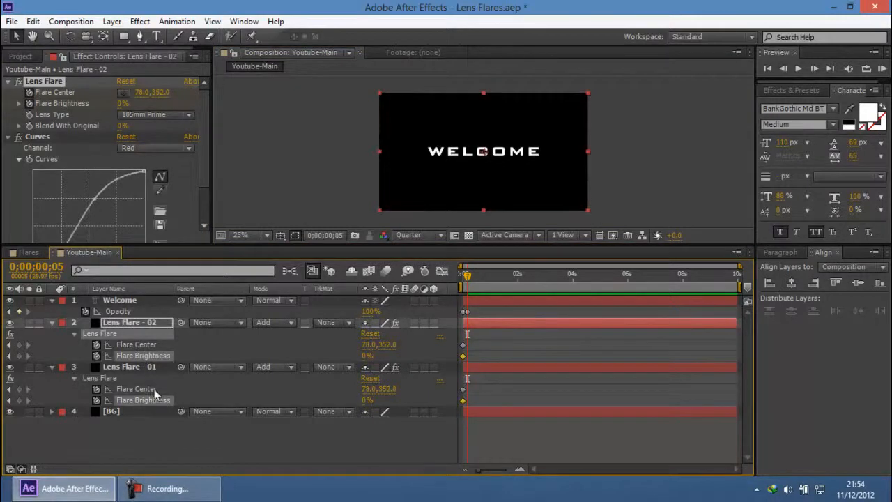
pyautogui.moveTo(367, 401); pyautogui.dragTo(431, 401)
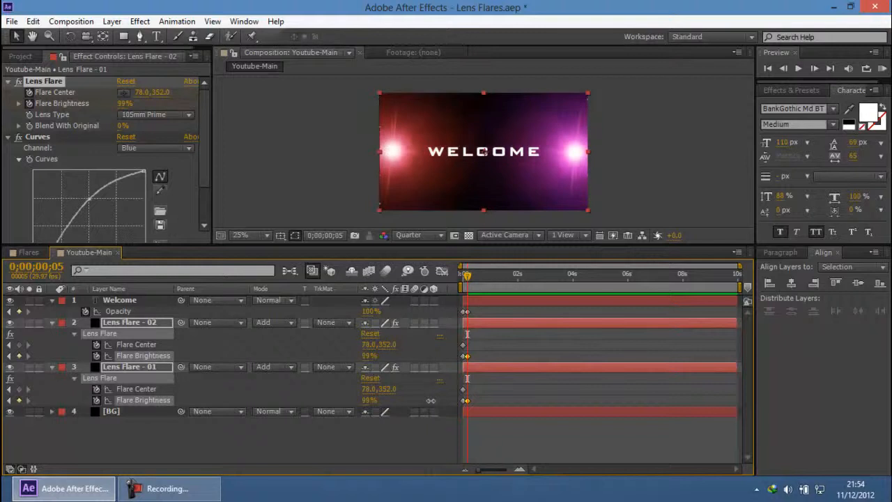
pyautogui.click(367, 356)
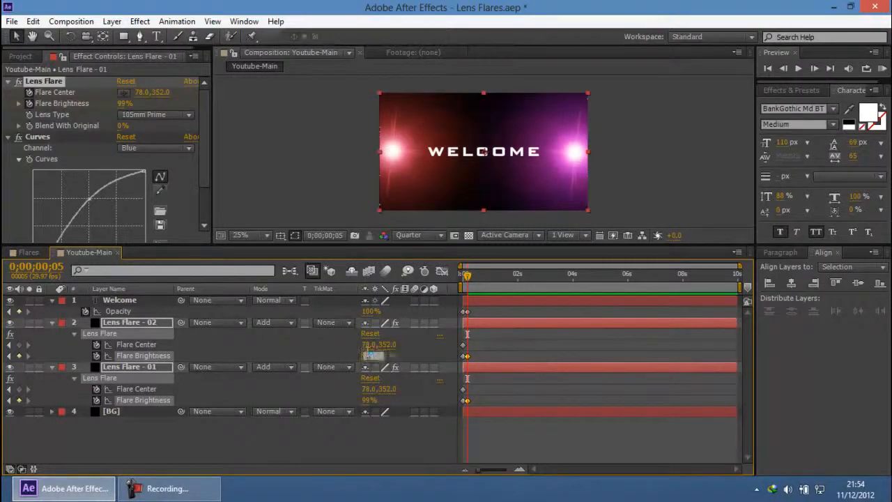
pyautogui.write('100')
pyautogui.press('Return')
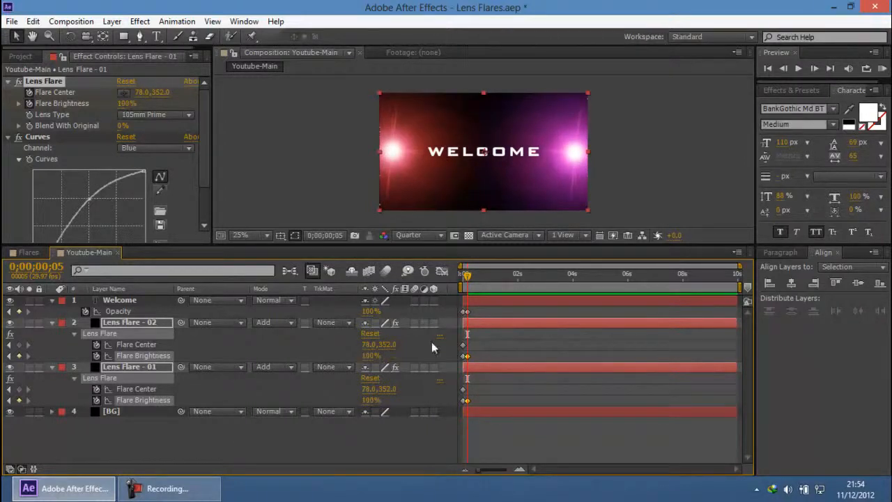
# Step: Set the Flare Center of Lens Flare - 02 to 100.0, 352.0 at 0;00;00;05
pyautogui.click(133, 344)
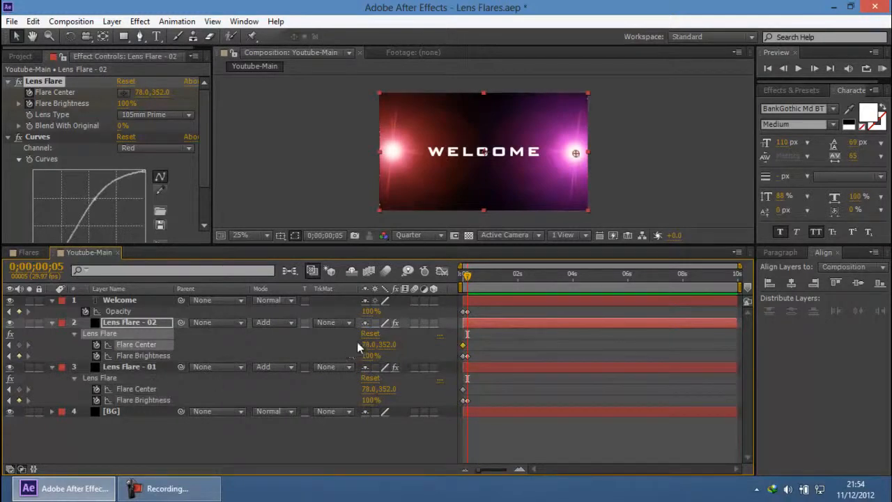
pyautogui.moveTo(368, 347); pyautogui.dragTo(424, 344)
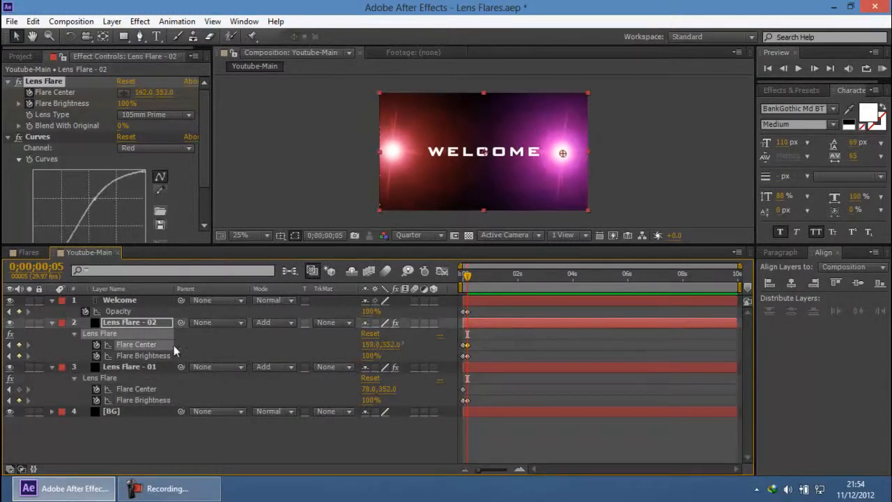
pyautogui.hotkey('ctrl', 'z')
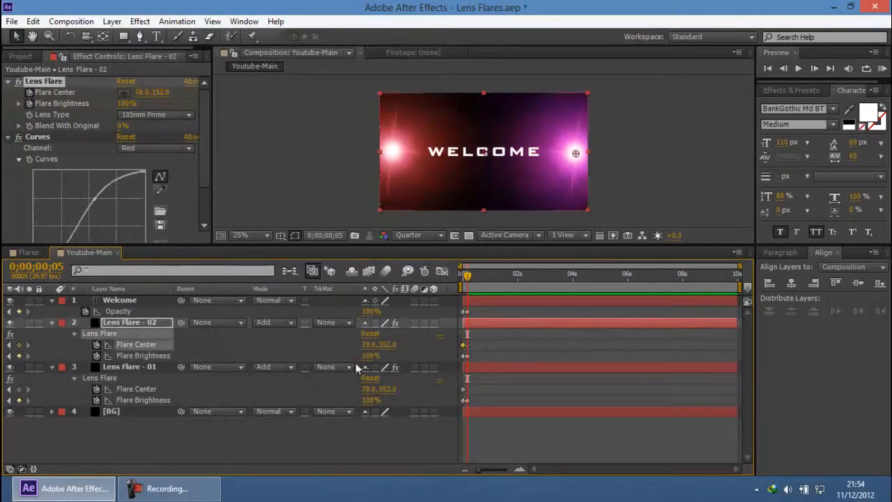
pyautogui.moveTo(367, 351); pyautogui.dragTo(382, 350)
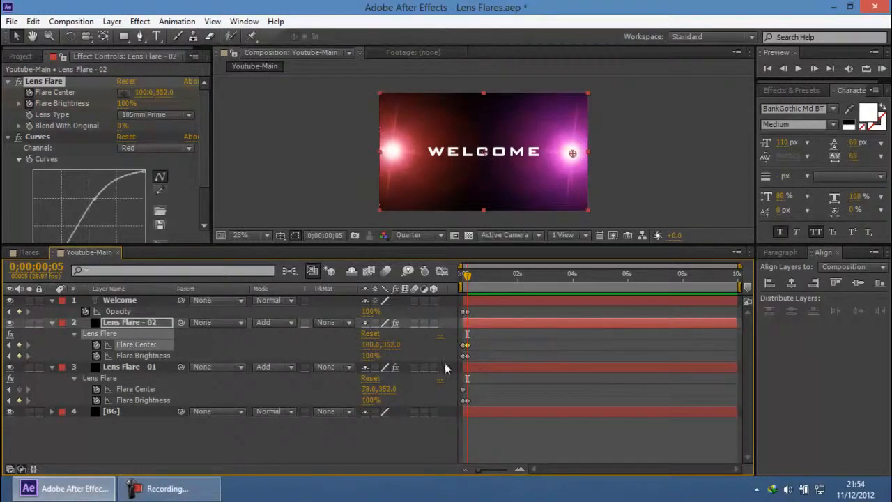
# Step: Set the Flare Center of both Lens Flare - 02 and Lens Flare - 01 to 500.0, 352.0 at 0;00;00;05
pyautogui.click(520, 469)
pyautogui.click(520, 468)
pyautogui.moveTo(543, 471); pyautogui.dragTo(530, 471)
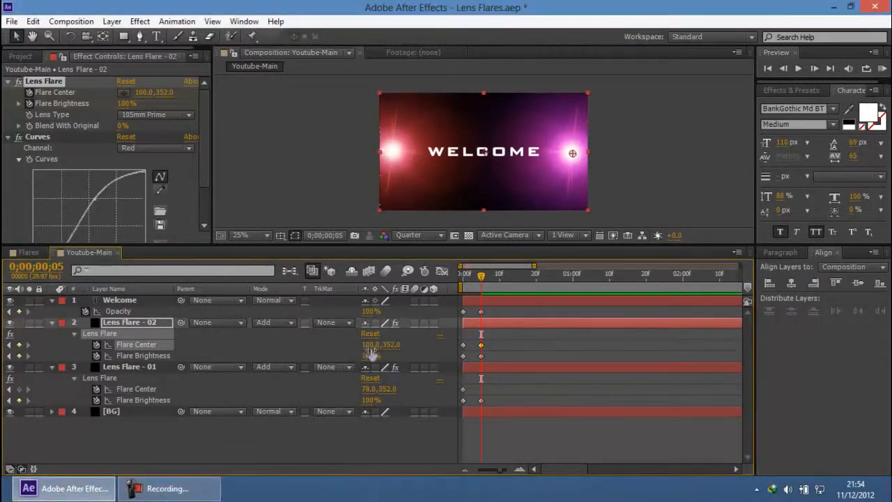
pyautogui.moveTo(368, 345); pyautogui.dragTo(636, 349)
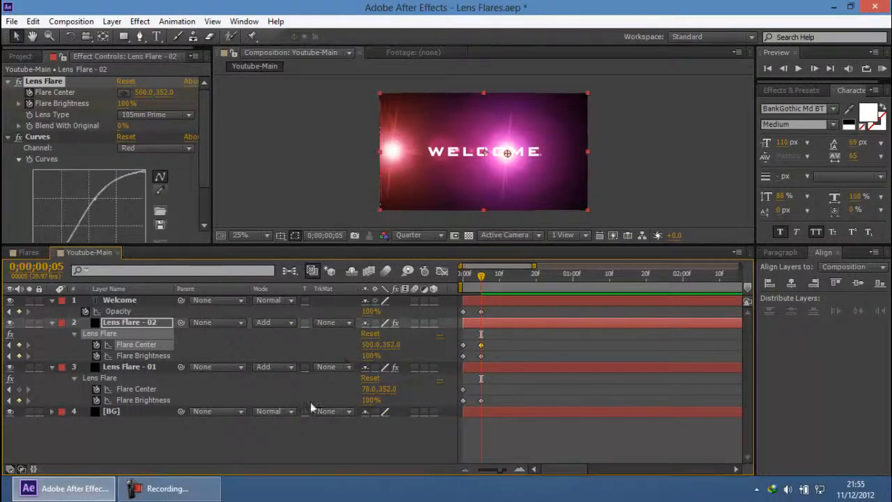
pyautogui.click(366, 391)
pyautogui.write('500')
pyautogui.press('Return')
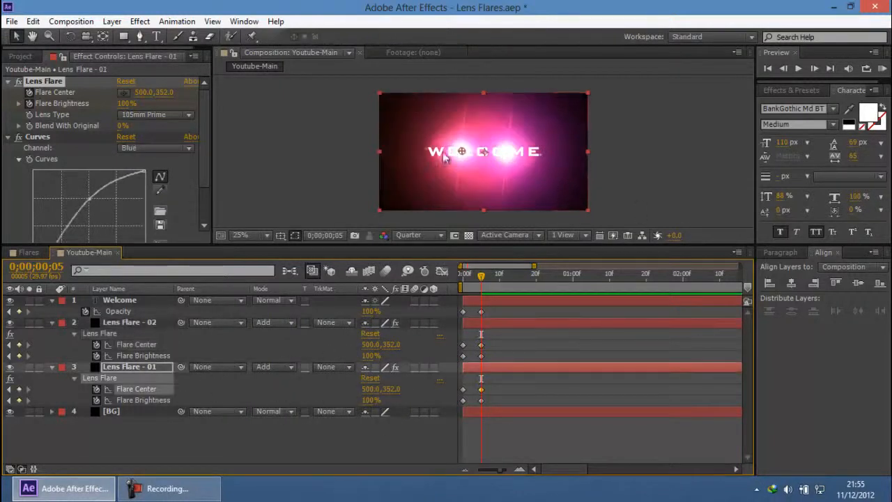
pyautogui.click(654, 123)
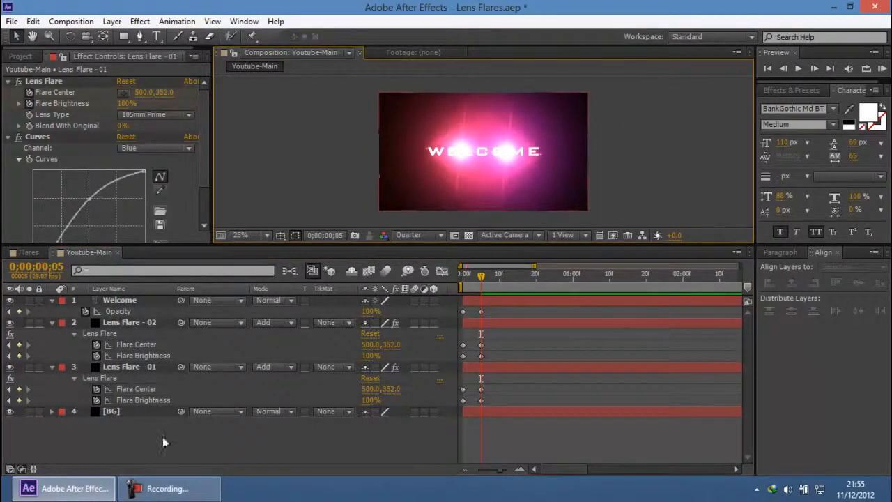
# Step: Raise the Flare Brightness of Lens Flare - 01 to 249% at 0;00;00;05
pyautogui.click(134, 367)
pyautogui.keyDown('ctrl'); pyautogui.click(140, 323); pyautogui.keyUp('ctrl')
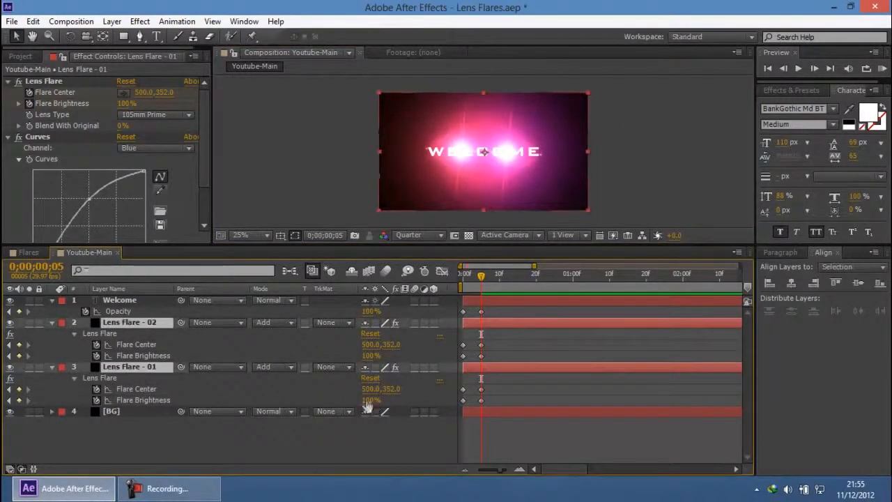
pyautogui.moveTo(368, 405); pyautogui.dragTo(463, 400)
pyautogui.moveTo(482, 279); pyautogui.dragTo(500, 279)
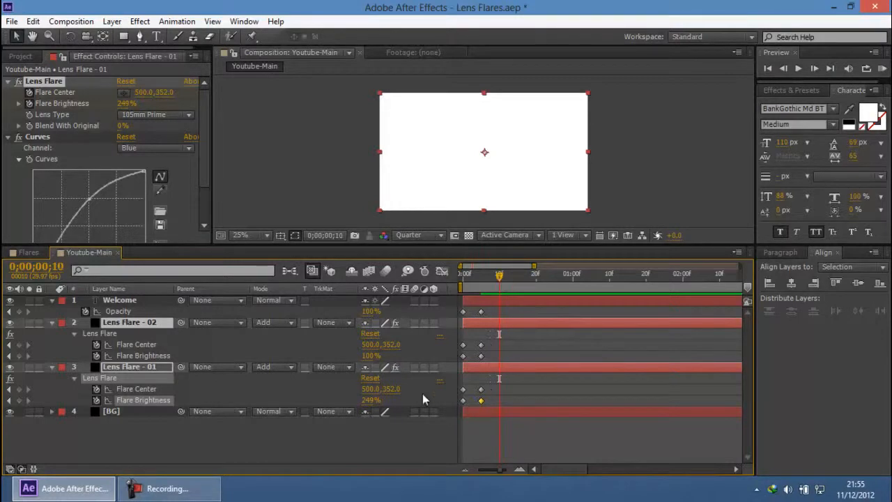
pyautogui.click(170, 357)
pyautogui.moveTo(370, 352); pyautogui.dragTo(394, 350)
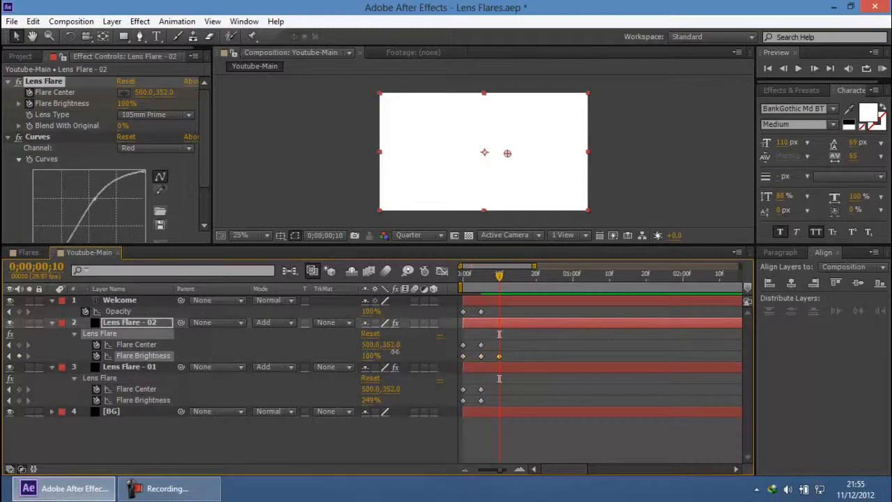
pyautogui.hotkey('ctrl', 'z')
pyautogui.click(493, 291)
pyautogui.moveTo(497, 276); pyautogui.dragTo(483, 278)
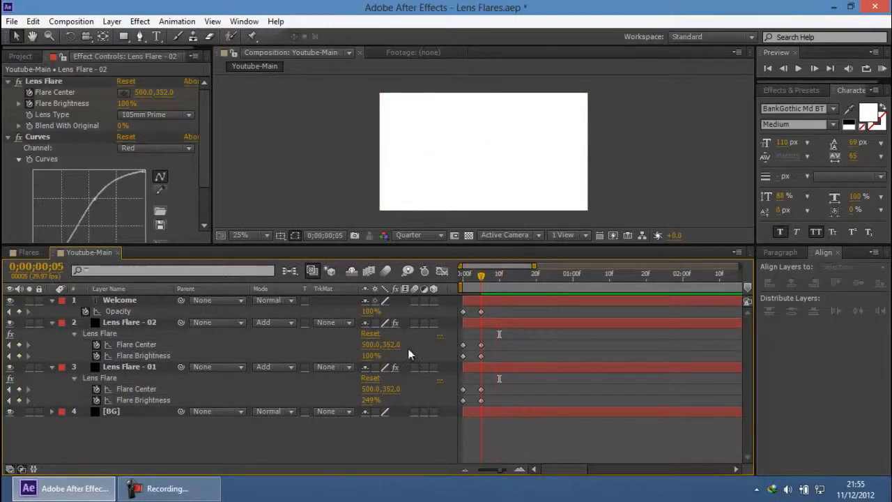
# Step: Set the Flare Brightness of Lens Flare - 02 to 249% at 0;00;00;05
pyautogui.click(371, 356)
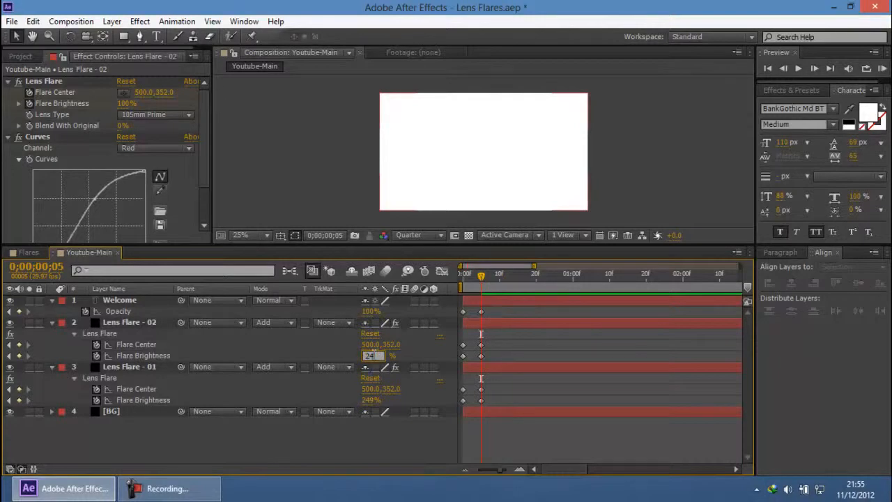
pyautogui.write('249')
pyautogui.press('Return')
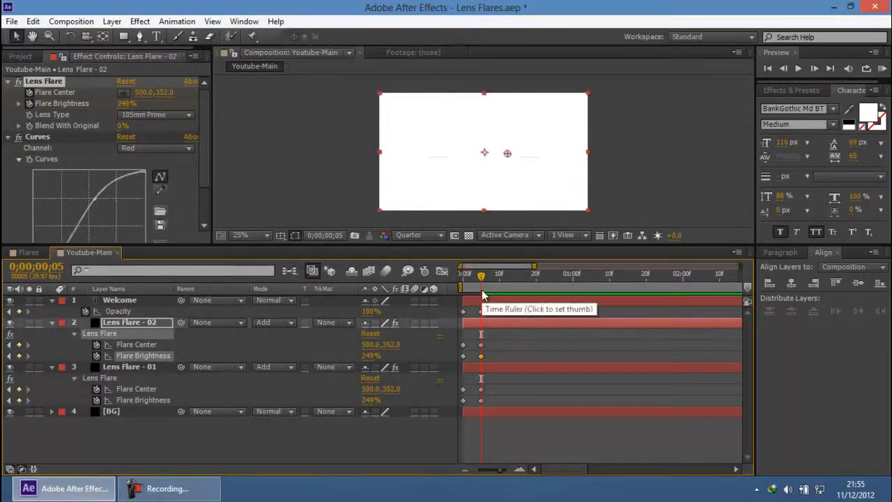
# Step: Move to 0;00;00;10 and reset the Flare Brightness of Lens Flare - 02 and Lens Flare - 01 to 100%
pyautogui.press('pagedown')
pyautogui.press('pagedown')
pyautogui.press('pagedown')
pyautogui.press('pagedown')
pyautogui.press('pagedown')
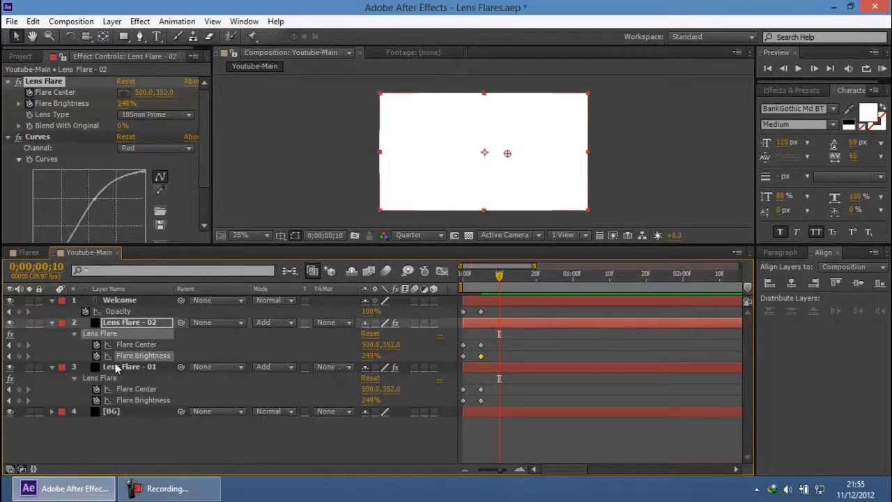
pyautogui.rightClick(154, 356)
pyautogui.click(184, 318)
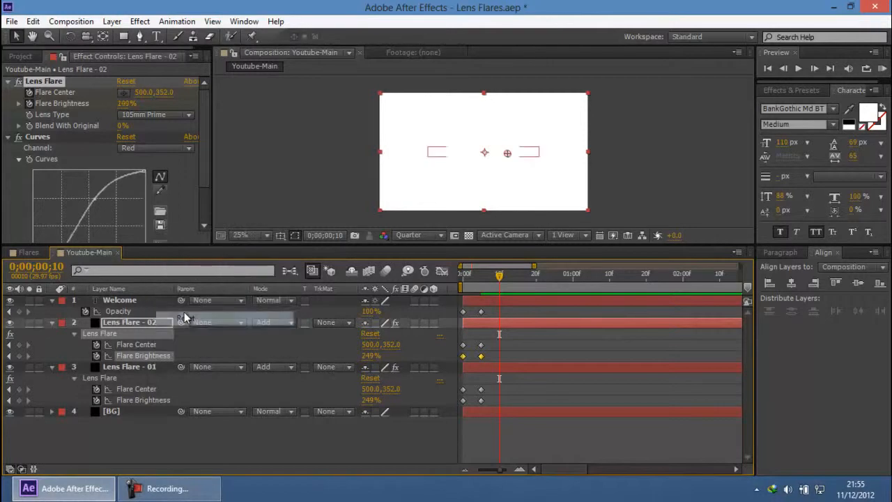
pyautogui.click(131, 401)
pyautogui.rightClick(132, 400)
pyautogui.click(174, 363)
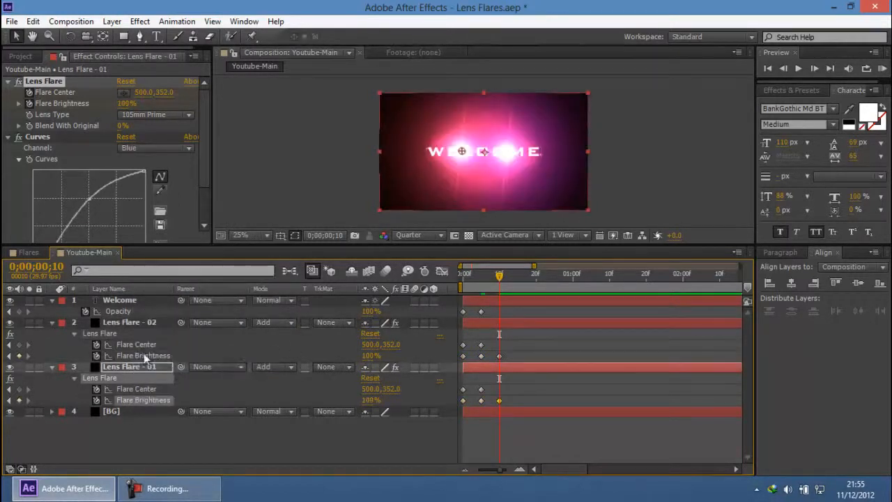
# Step: Move the purple flare of Lens Flare - 02 outward to a Flare Center of 104.0, 352.0 at 0;00;00;10
pyautogui.click(147, 346)
pyautogui.moveTo(369, 344); pyautogui.dragTo(136, 320)
pyautogui.moveTo(563, 153); pyautogui.dragTo(584, 155)
pyautogui.click(624, 135)
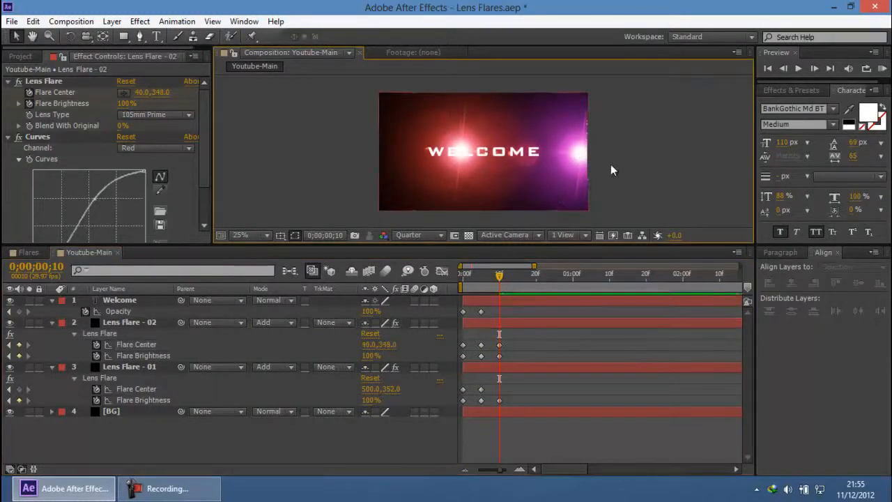
pyautogui.click(580, 153)
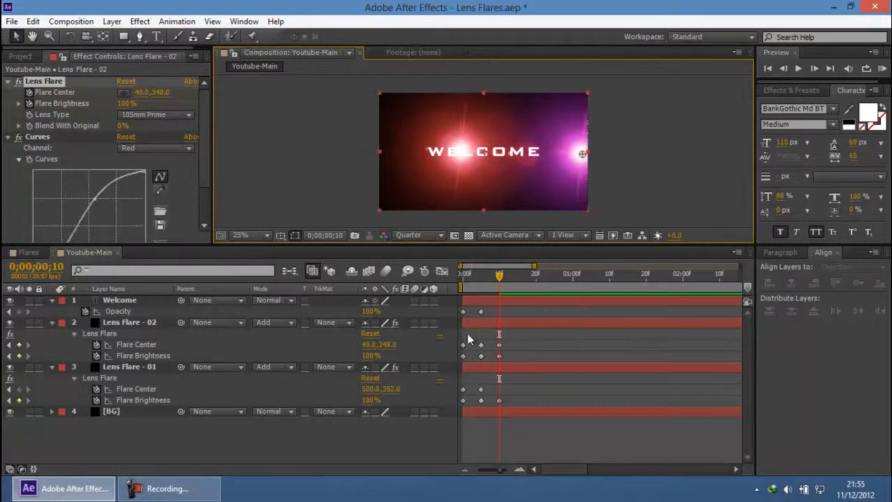
pyautogui.moveTo(579, 154); pyautogui.dragTo(572, 154)
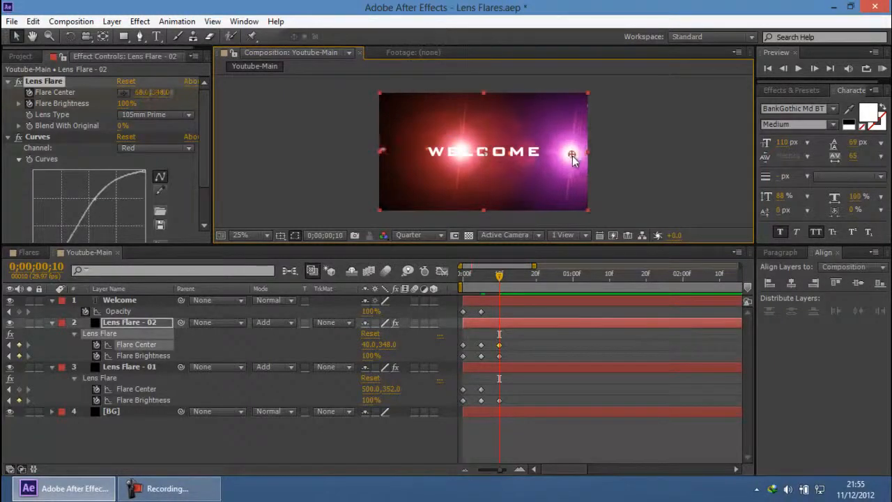
pyautogui.click(390, 346)
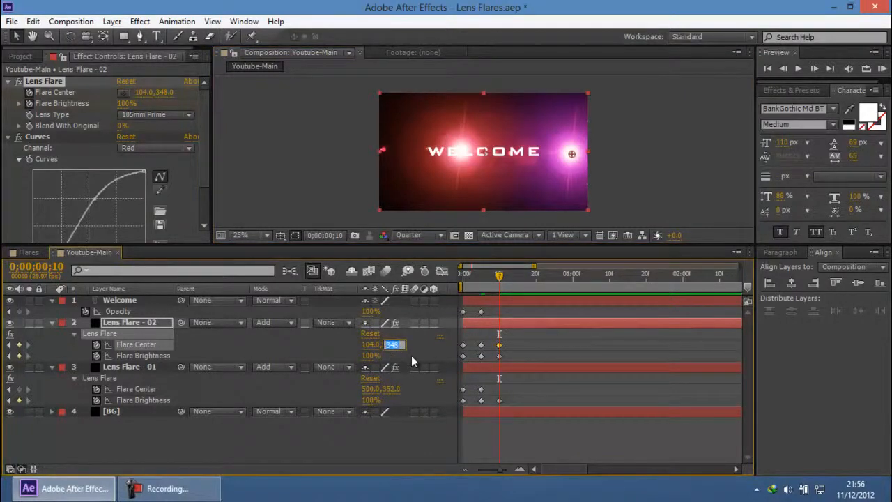
pyautogui.write('352')
pyautogui.press('Return')
# Step: Match the Flare Center of Lens Flare - 01 by setting it to 104.0, 352.0 at 0;00;00;10
pyautogui.click(371, 389)
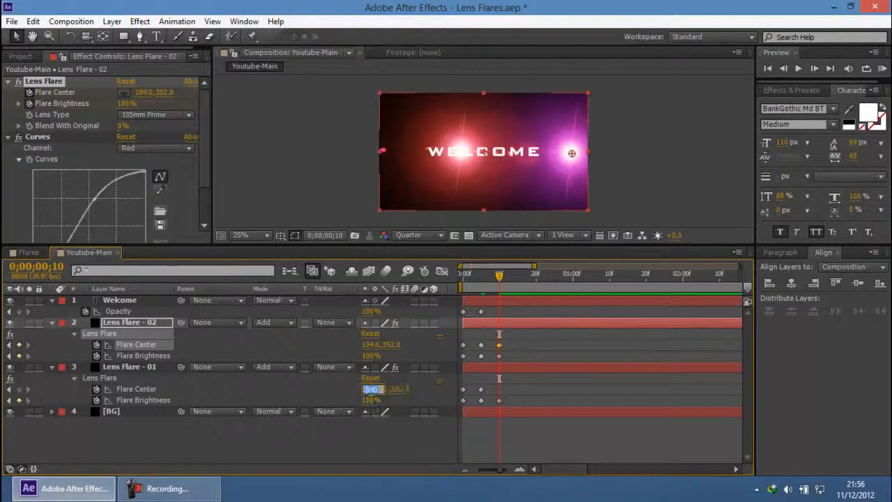
pyautogui.write('104')
pyautogui.press('Return')
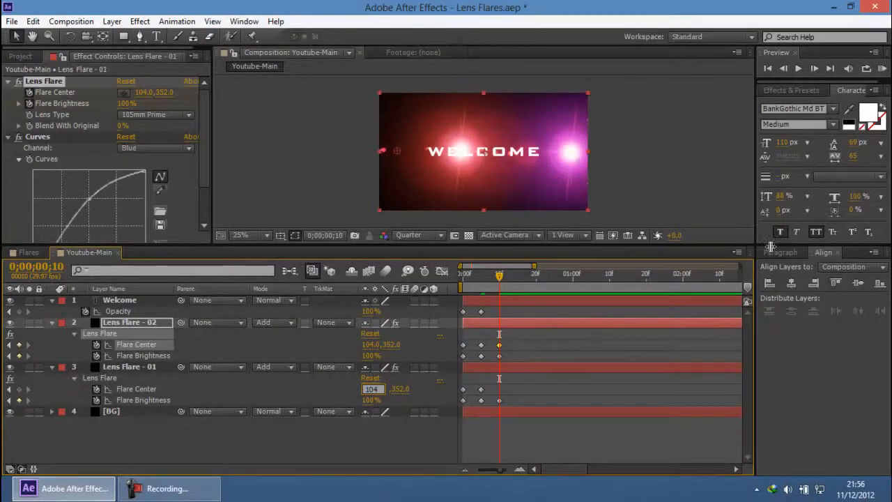
pyautogui.click(668, 157)
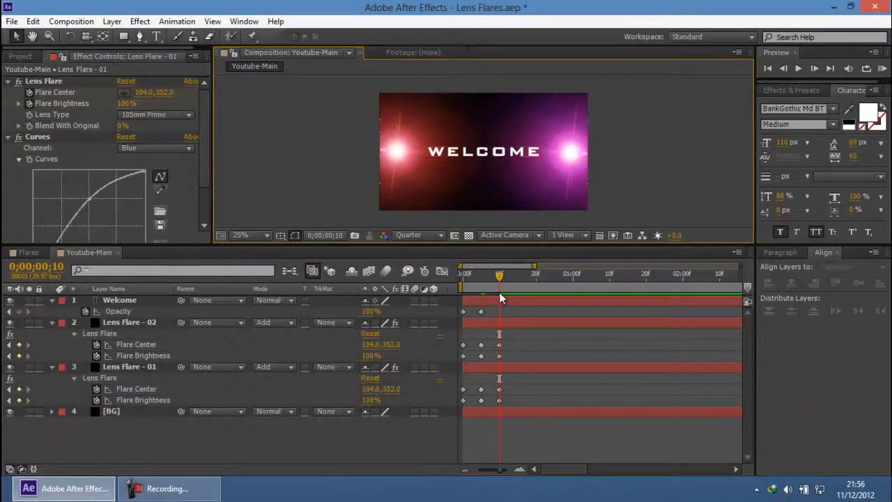
# Step: Move to 0;00;02;00 and set the Flare Center of Lens Flare - 01 and Lens Flare - 02 to 60.0, 352.0
pyautogui.moveTo(500, 277); pyautogui.dragTo(685, 292)
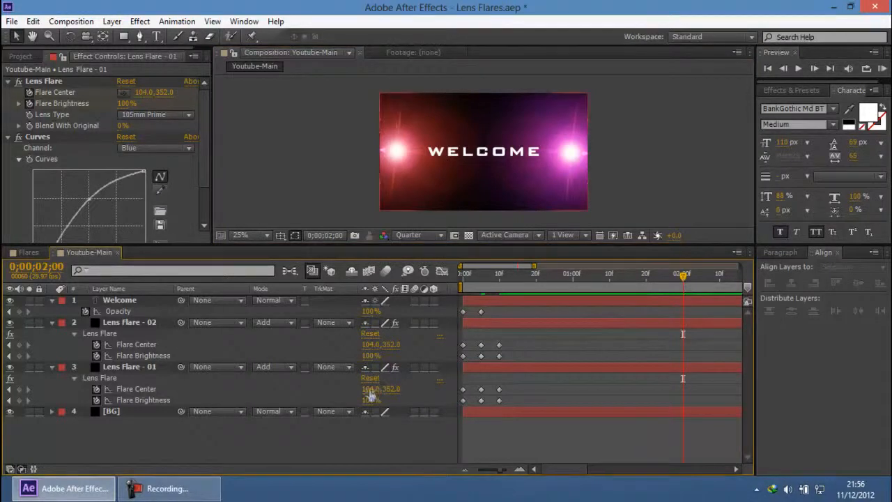
pyautogui.moveTo(366, 389)
pyautogui.mouseDown()
pyautogui.moveTo(345, 389)
pyautogui.moveTo(361, 393)
pyautogui.mouseUp()
pyautogui.click(372, 344)
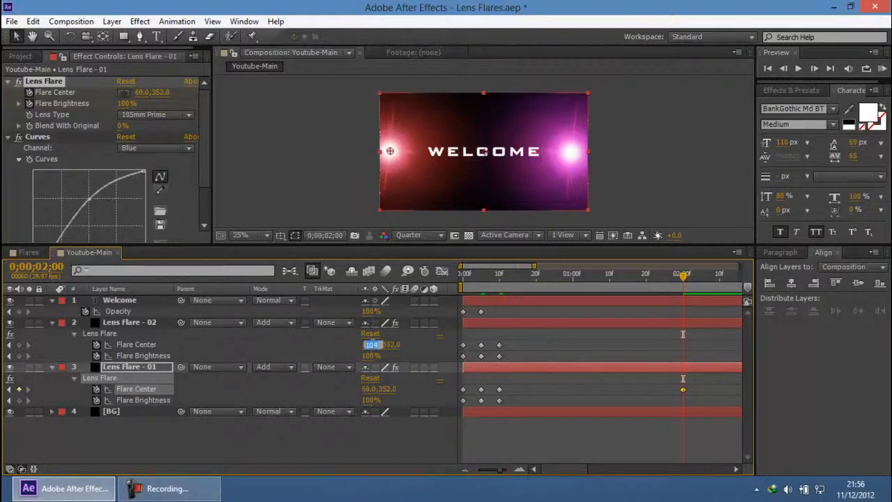
pyautogui.write('60')
pyautogui.press('Return')
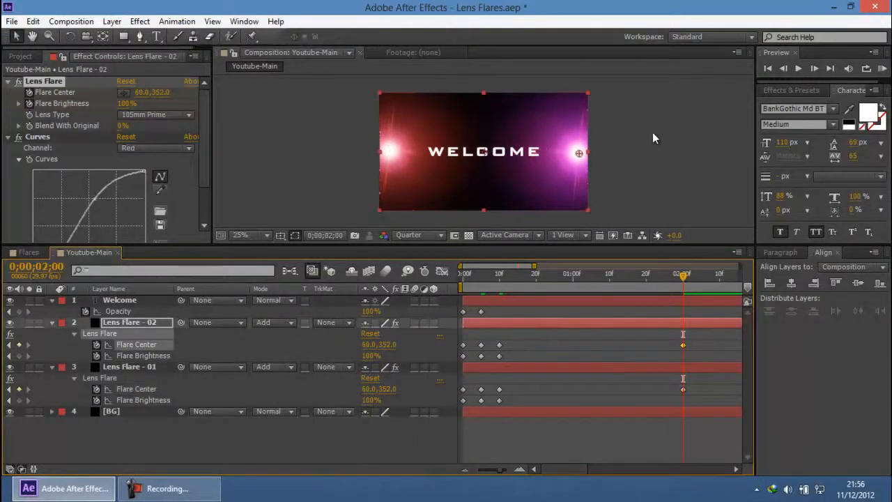
pyautogui.click(652, 132)
# Step: Enlarge the composition view, play a RAM preview of the flare animation, and restore the view's size
pyautogui.moveTo(489, 245); pyautogui.dragTo(481, 384)
pyautogui.scroll(2, 490, 275)
pyautogui.click(883, 68)
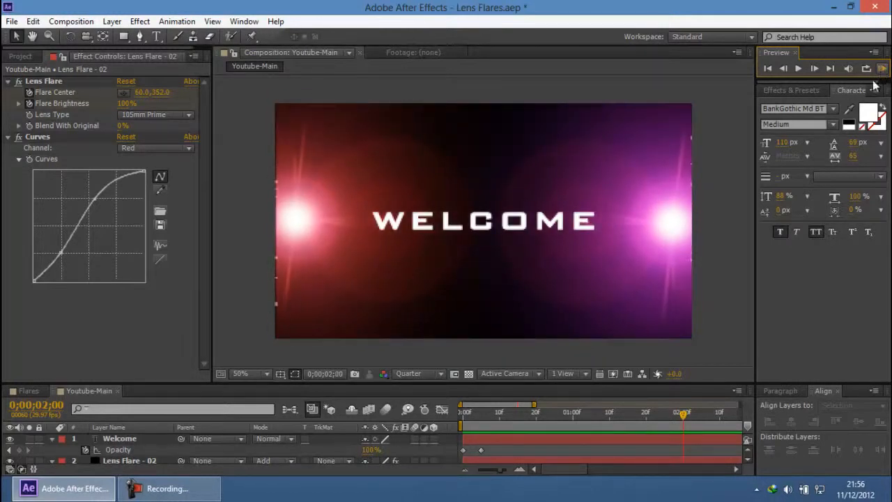
pyautogui.moveTo(518, 383); pyautogui.dragTo(513, 248)
pyautogui.scroll(-2, 496, 168)
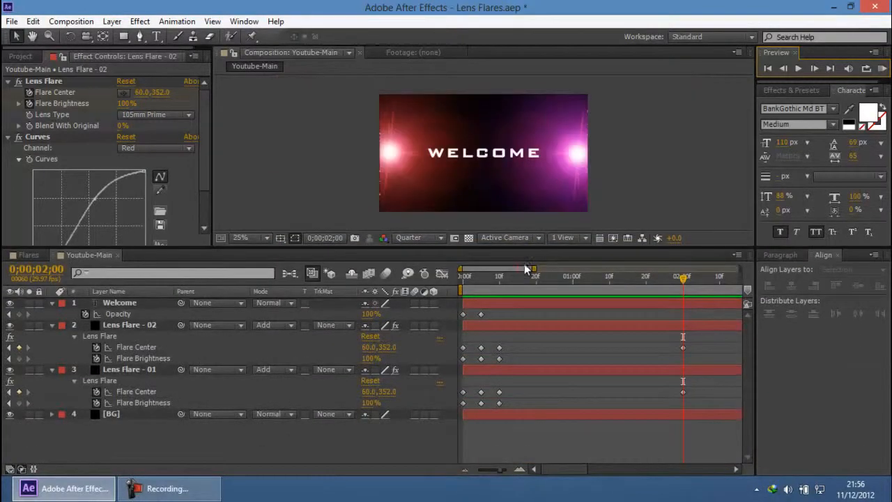
# Step: Stretch the second and third Flare Center and Flare Brightness keyframes of both flares to frames 10 and 20, and preview from the start
pyautogui.moveTo(521, 304); pyautogui.dragTo(482, 432)
pyautogui.moveTo(533, 326); pyautogui.dragTo(478, 400)
pyautogui.moveTo(530, 341); pyautogui.dragTo(472, 431)
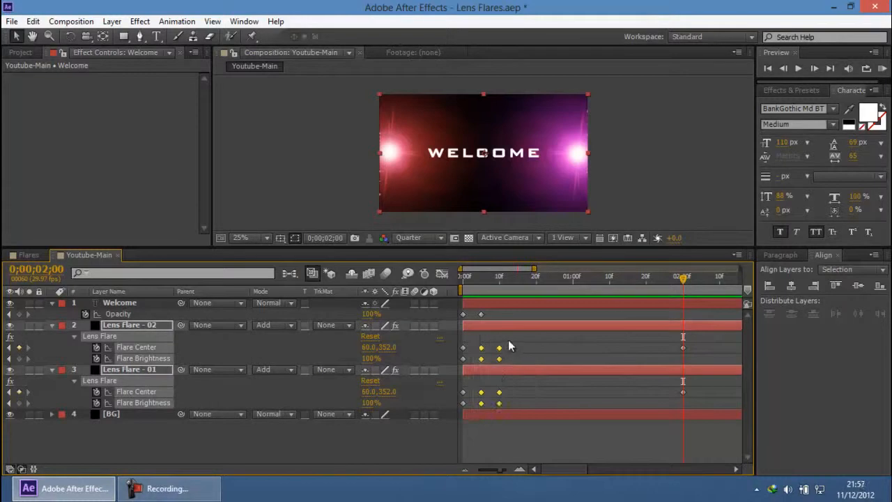
pyautogui.moveTo(500, 355); pyautogui.dragTo(457, 408)
pyautogui.hotkey('ctrl', 'z')
pyautogui.moveTo(500, 354); pyautogui.dragTo(538, 357)
pyautogui.click(645, 171)
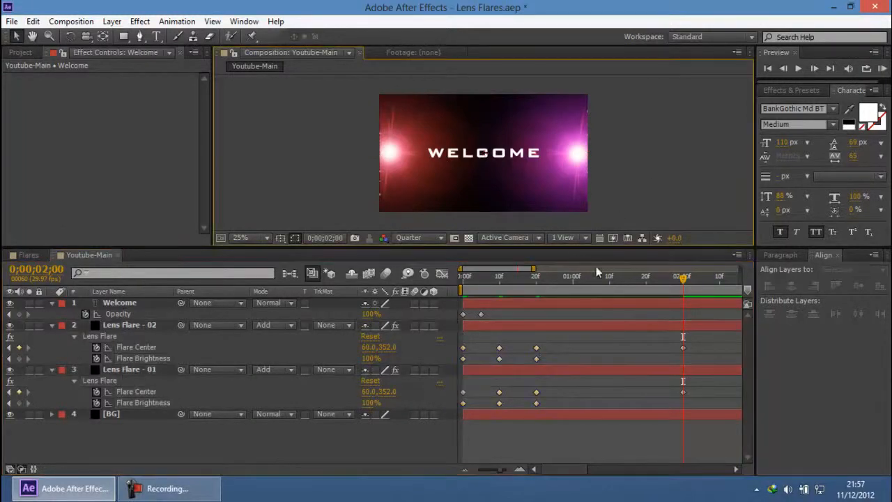
pyautogui.moveTo(570, 281); pyautogui.dragTo(454, 280)
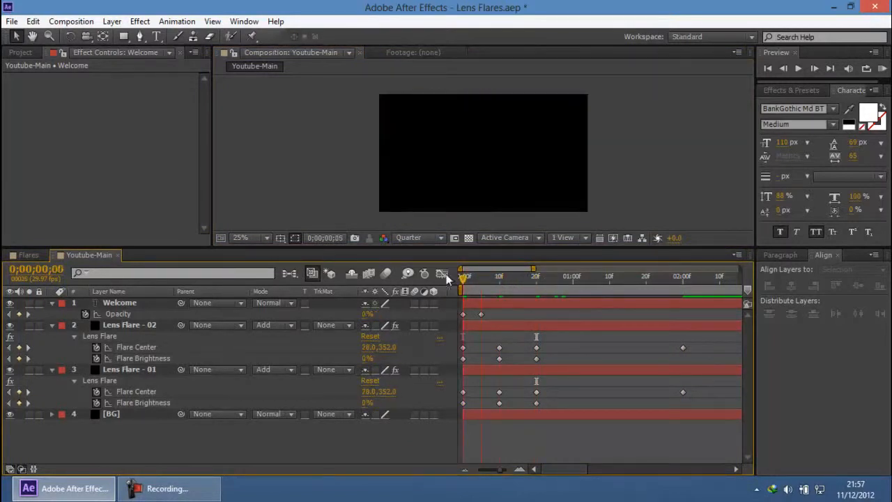
pyautogui.click(883, 70)
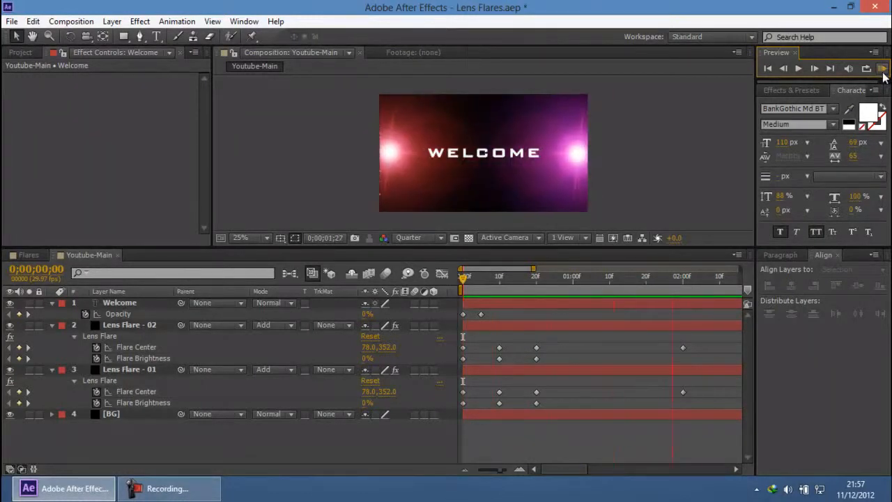
# Step: Apply Easy Ease to the Flare Center keyframes of Lens Flare - 02 and Lens Flare - 01 at 0;00;02;00
pyautogui.click(683, 277)
pyautogui.moveTo(706, 342); pyautogui.dragTo(666, 385)
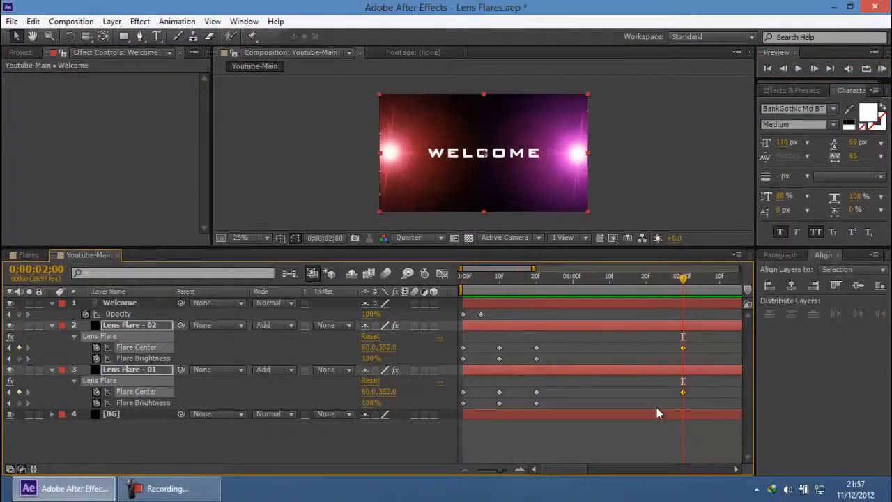
pyautogui.click(136, 490)
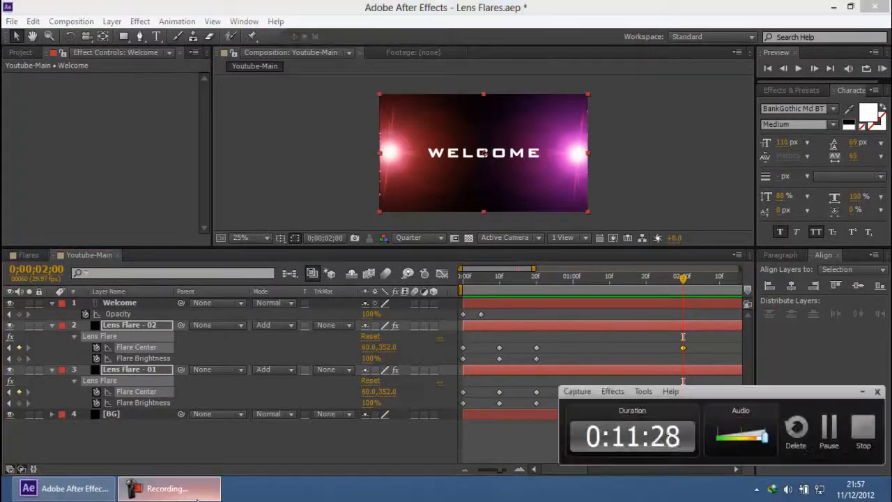
pyautogui.click(145, 491)
pyautogui.click(168, 22)
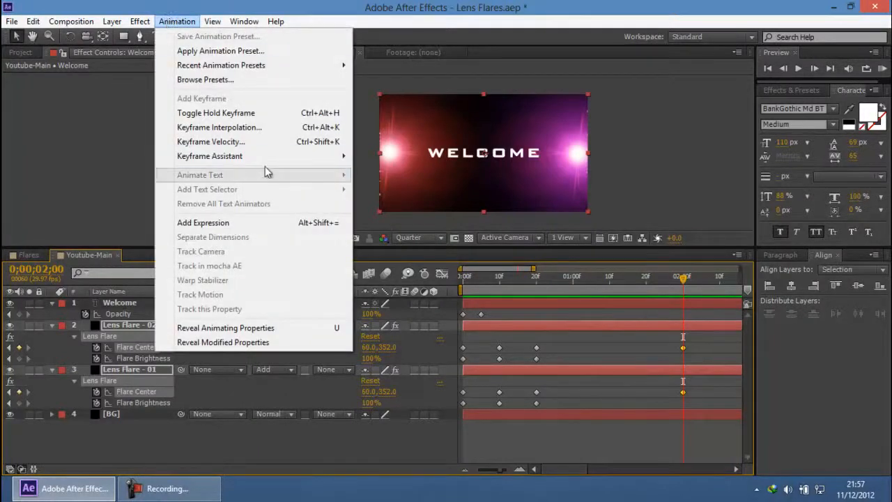
pyautogui.moveTo(271, 160)
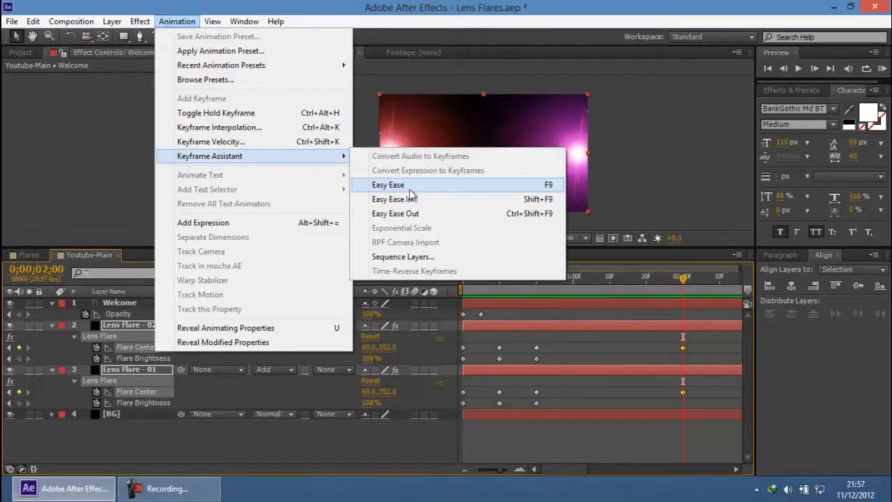
pyautogui.click(540, 185)
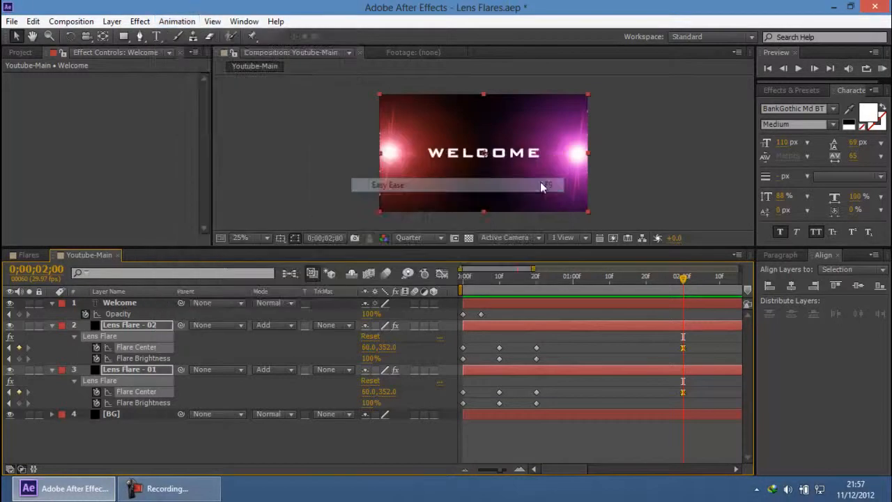
pyautogui.click(213, 489)
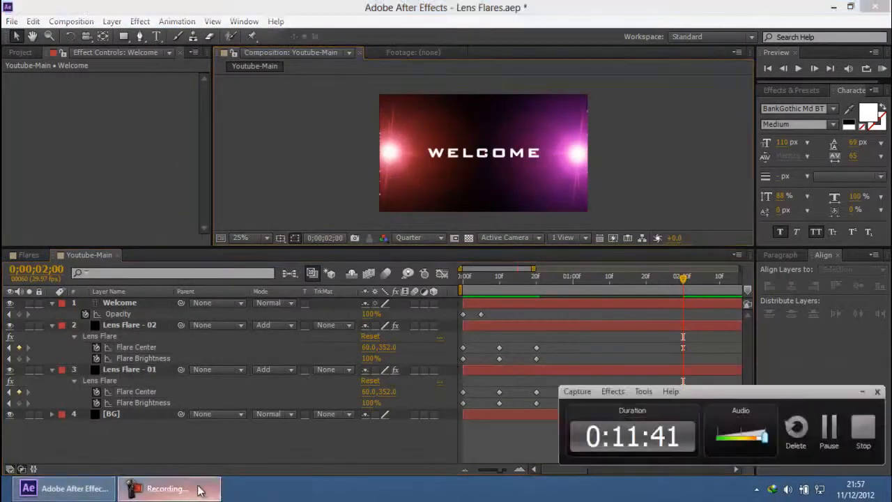
# Step: Examine how the Welcome text changes between the flares in the Flares composition by scrubbing to 0;00;06;22
pyautogui.click(862, 389)
pyautogui.moveTo(686, 281)
pyautogui.mouseDown()
pyautogui.moveTo(522, 289)
pyautogui.moveTo(676, 295)
pyautogui.mouseUp()
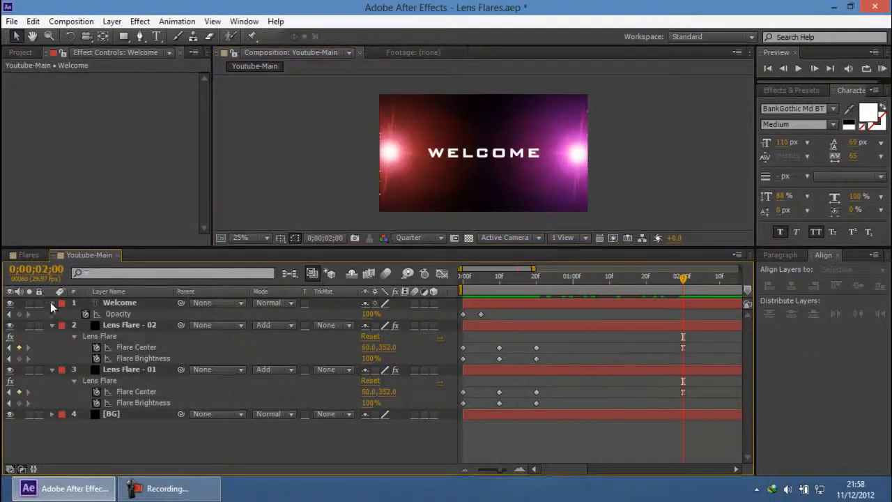
pyautogui.click(26, 255)
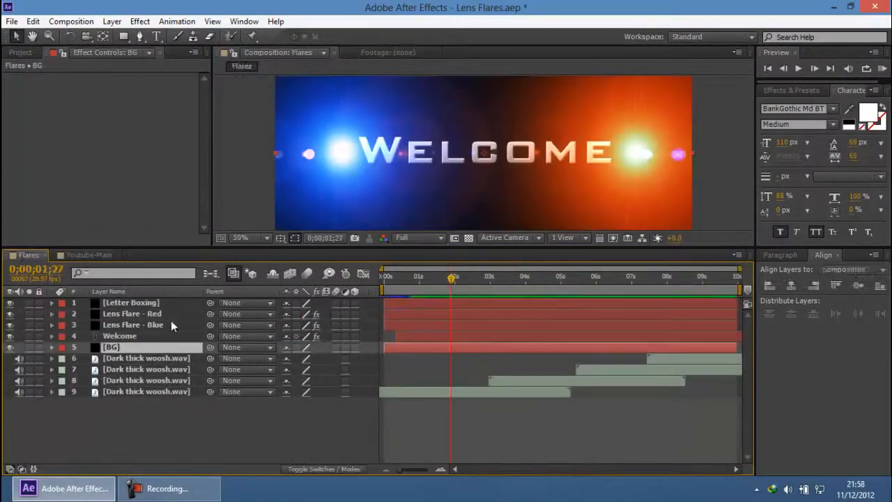
pyautogui.scroll(-2, 503, 157)
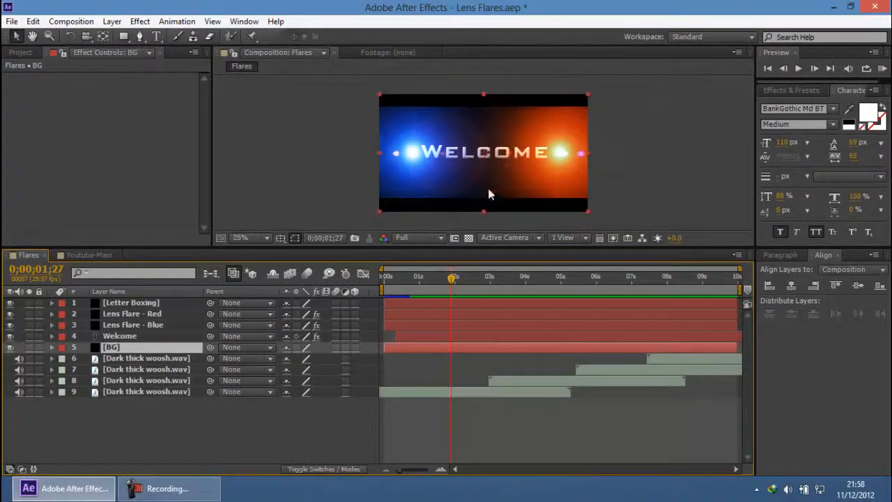
pyautogui.click(129, 336)
pyautogui.moveTo(453, 278); pyautogui.dragTo(624, 292)
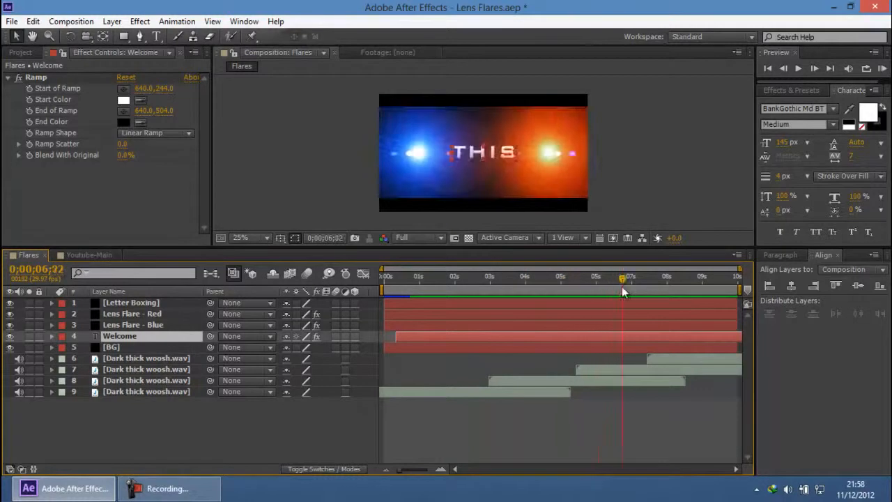
pyautogui.click(620, 205)
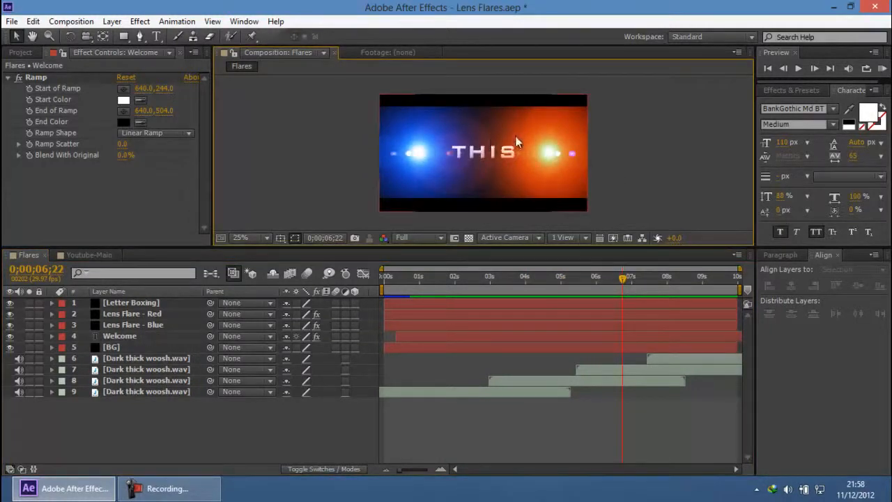
pyautogui.press('.')
pyautogui.press('.')
# Step: In Youtube-Main, expand the Welcome layer's Text properties and enable Source Text keyframing at 0;00;02;00
pyautogui.click(90, 254)
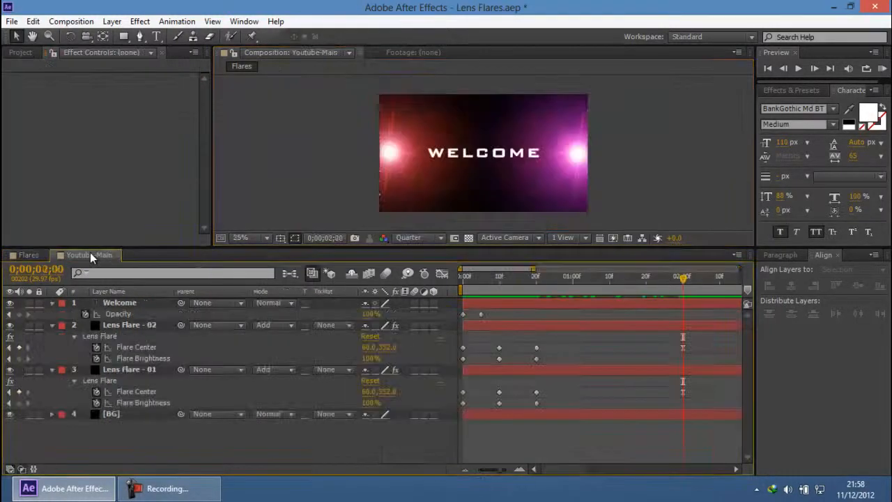
pyautogui.click(120, 304)
pyautogui.click(52, 306)
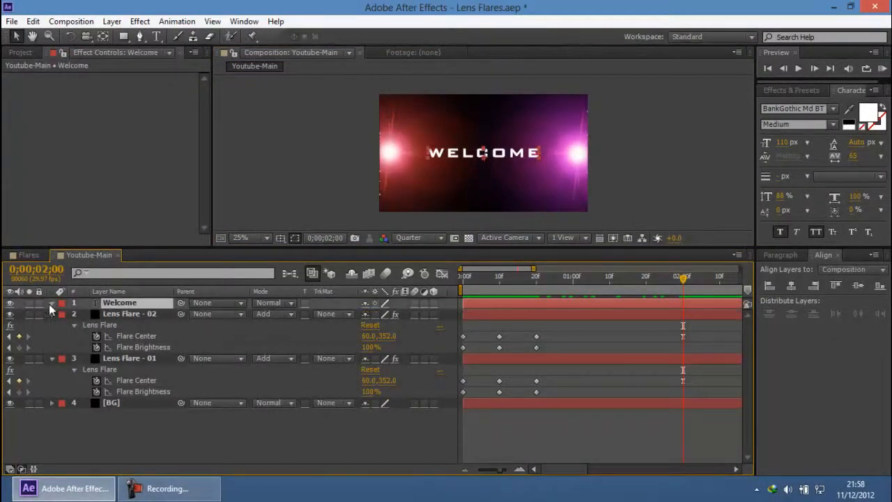
pyautogui.click(51, 305)
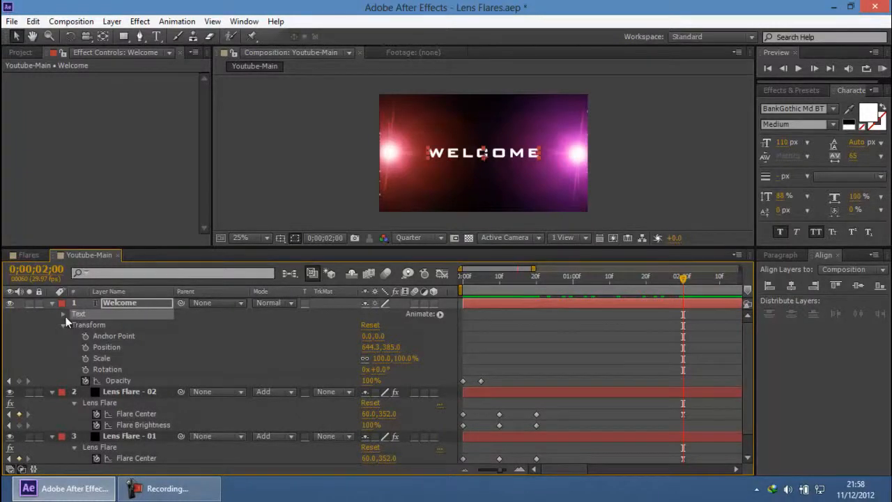
pyautogui.click(63, 314)
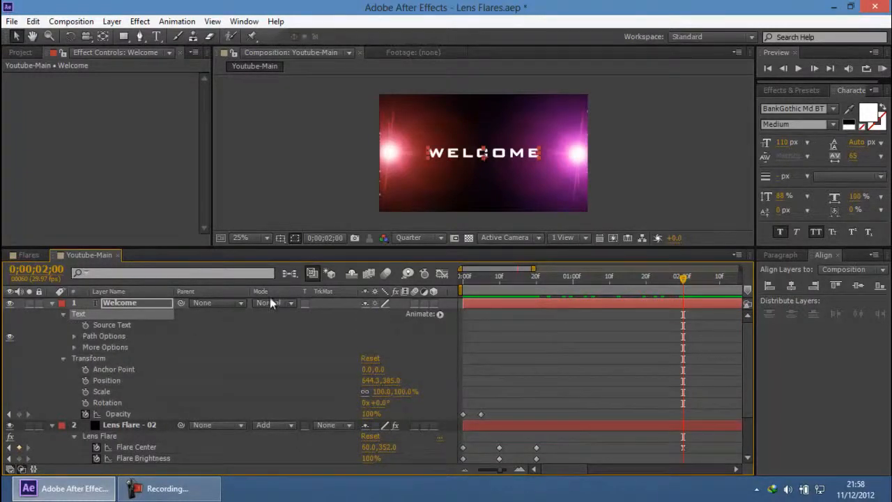
pyautogui.click(535, 278)
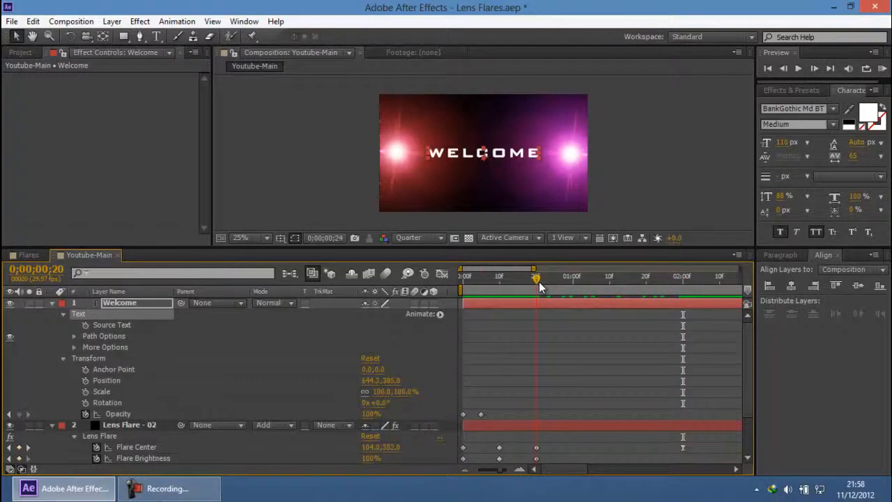
pyautogui.click(683, 279)
pyautogui.moveTo(492, 471); pyautogui.dragTo(481, 471)
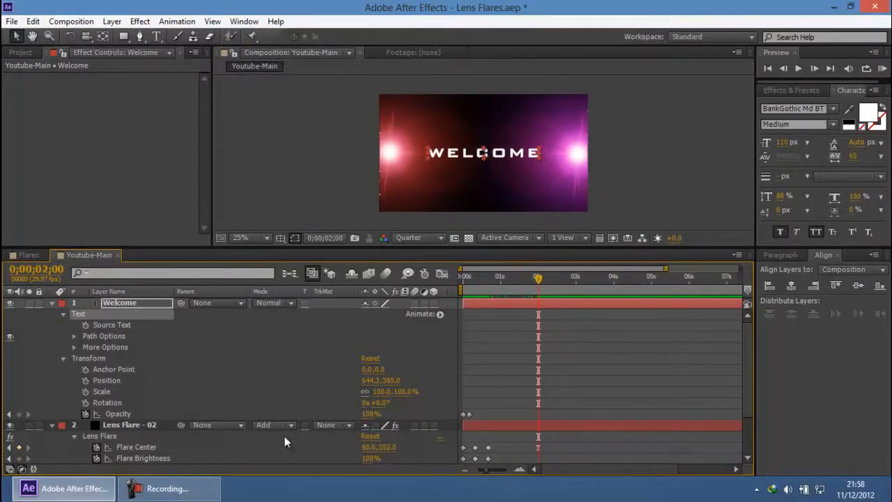
pyautogui.click(85, 325)
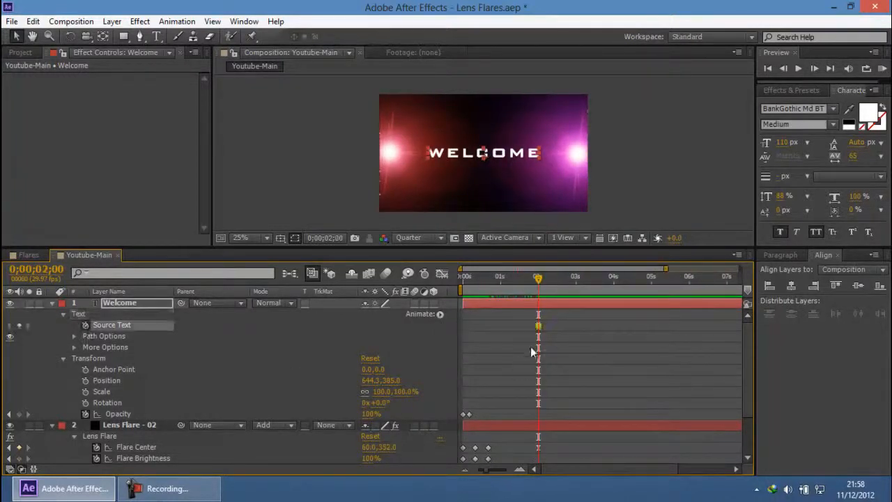
# Step: Add a Source Text keyframe to Welcome at 0;00;00;00 and delete the one at 0;00;02;00
pyautogui.moveTo(542, 279); pyautogui.dragTo(467, 283)
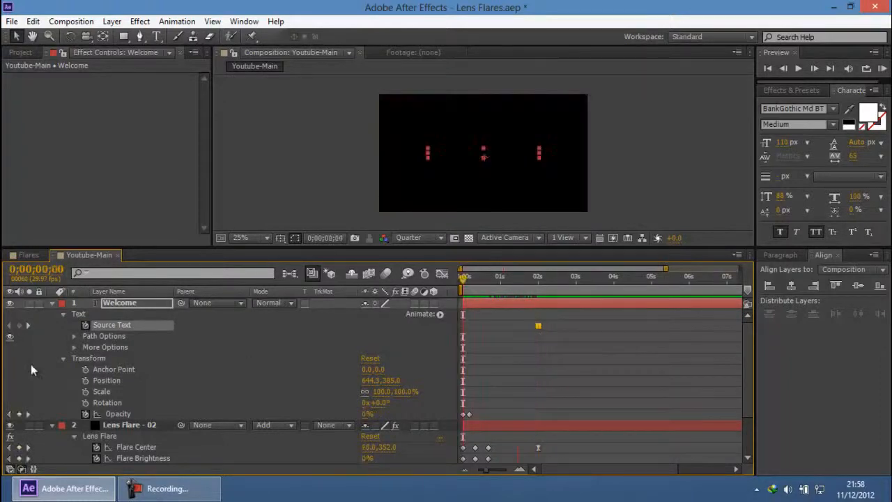
pyautogui.click(19, 326)
pyautogui.moveTo(464, 277); pyautogui.dragTo(538, 283)
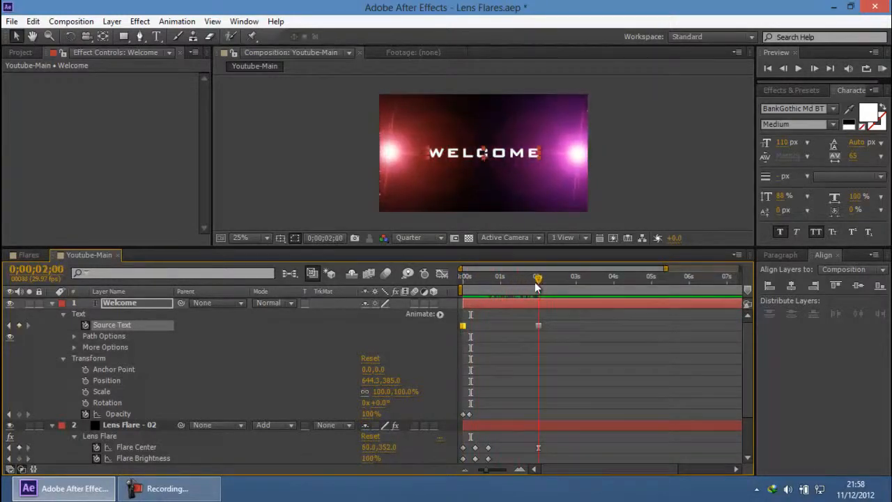
pyautogui.scroll(-3, 575, 441)
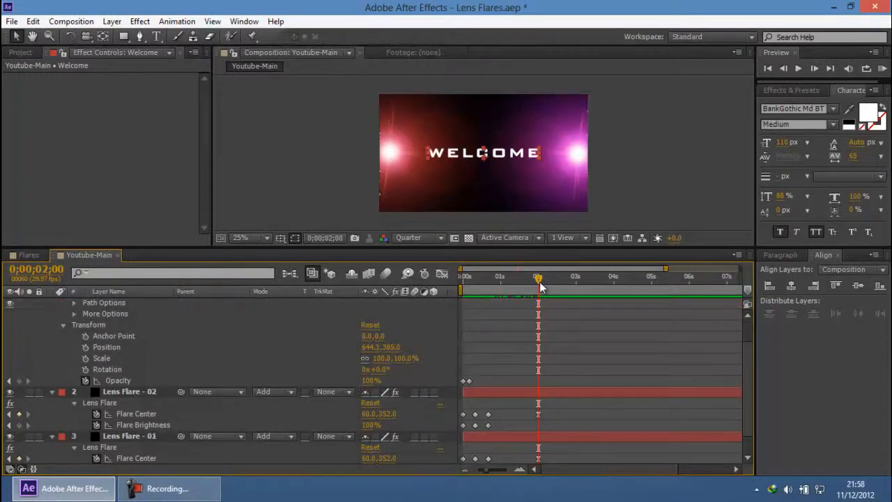
pyautogui.hotkey('shift', 'pagedown')
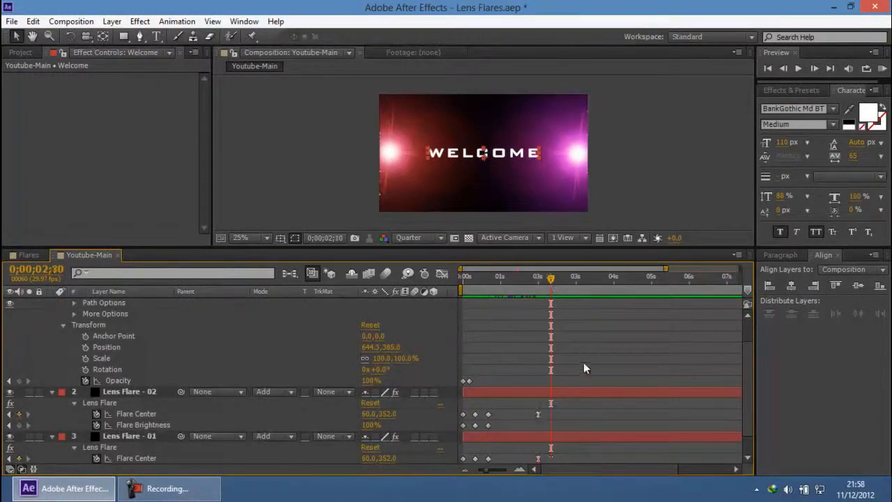
pyautogui.scroll(3, 584, 362)
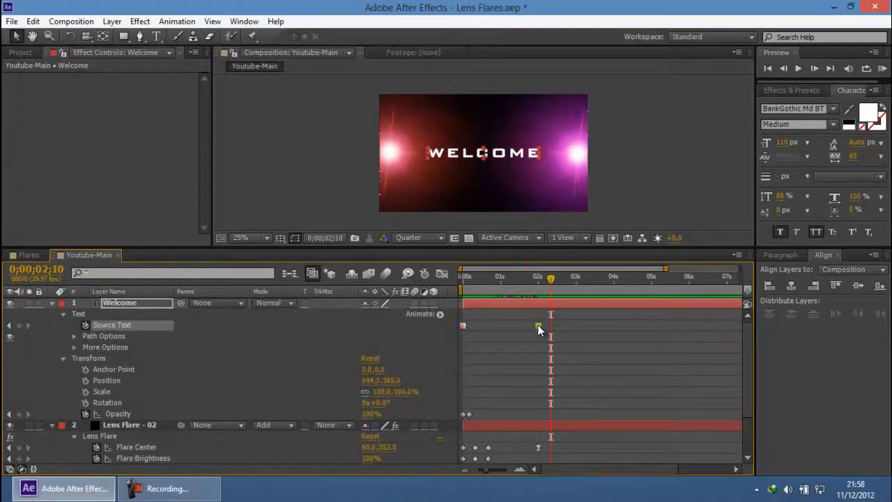
pyautogui.press('Delete')
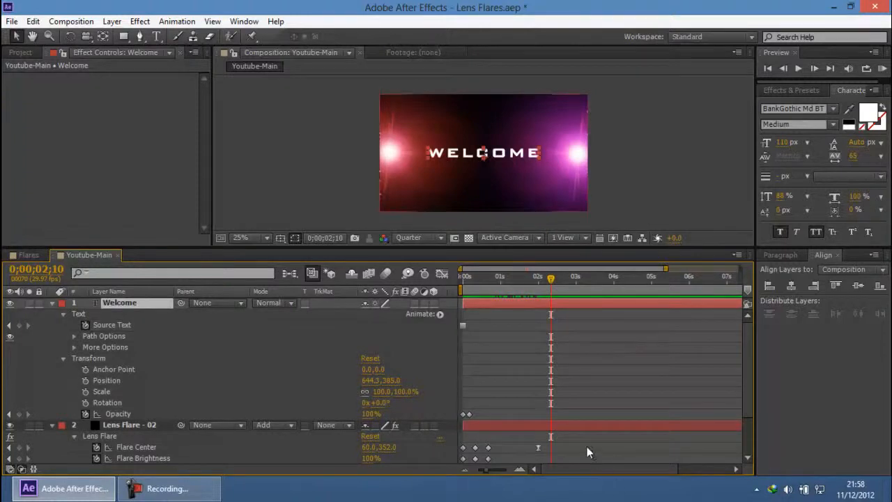
# Step: Compare the Flare Center keyframes of Lens Flare - 02 with the flare motion in the Flares composition, ending back in Youtube-Main
pyautogui.scroll(-5, 582, 398)
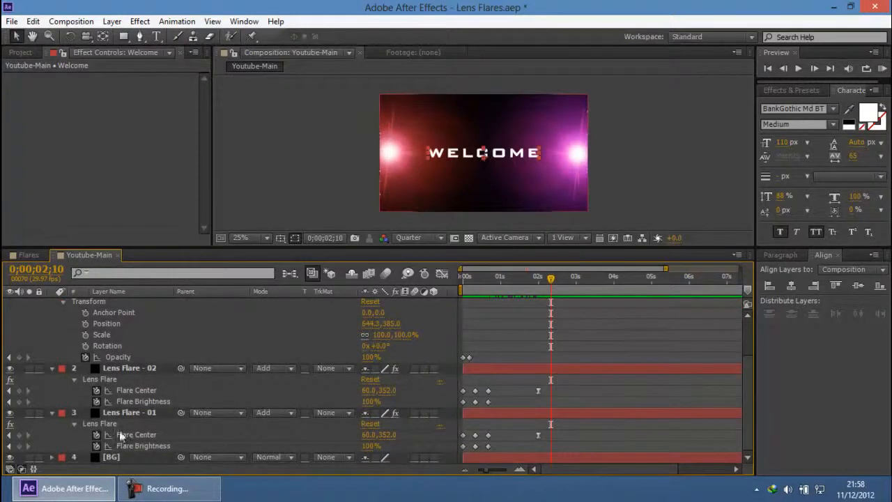
pyautogui.click(135, 393)
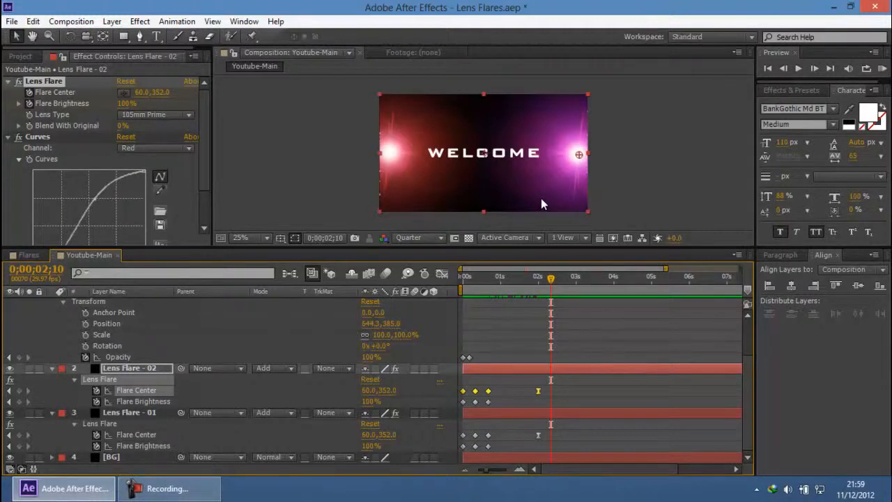
pyautogui.click(28, 255)
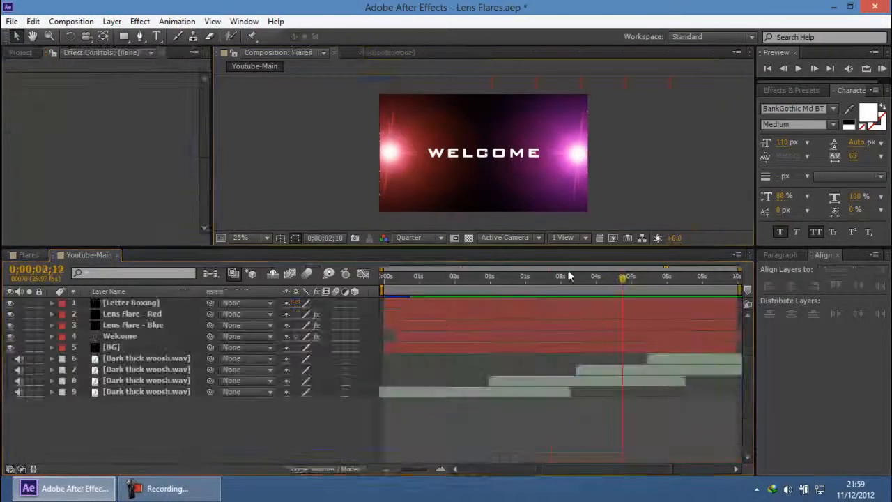
pyautogui.moveTo(514, 286)
pyautogui.mouseDown()
pyautogui.moveTo(492, 287)
pyautogui.moveTo(531, 287)
pyautogui.moveTo(510, 286)
pyautogui.moveTo(522, 286)
pyautogui.mouseUp()
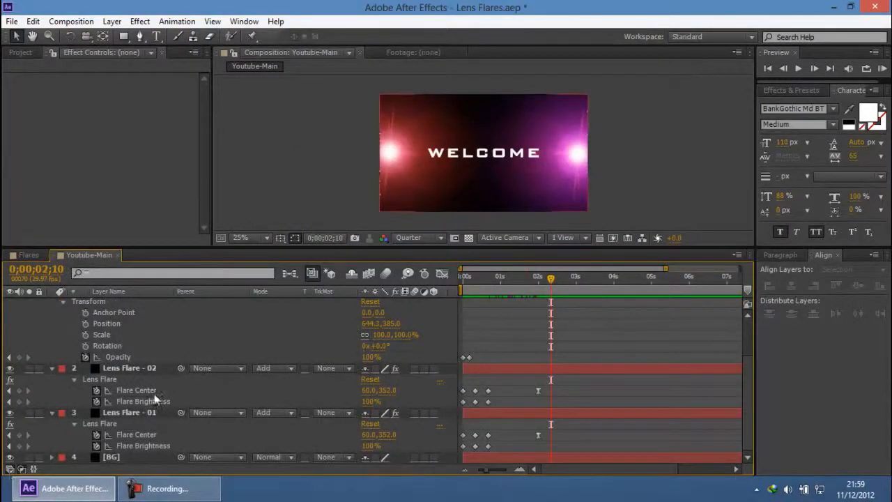
pyautogui.click(147, 391)
pyautogui.click(561, 395)
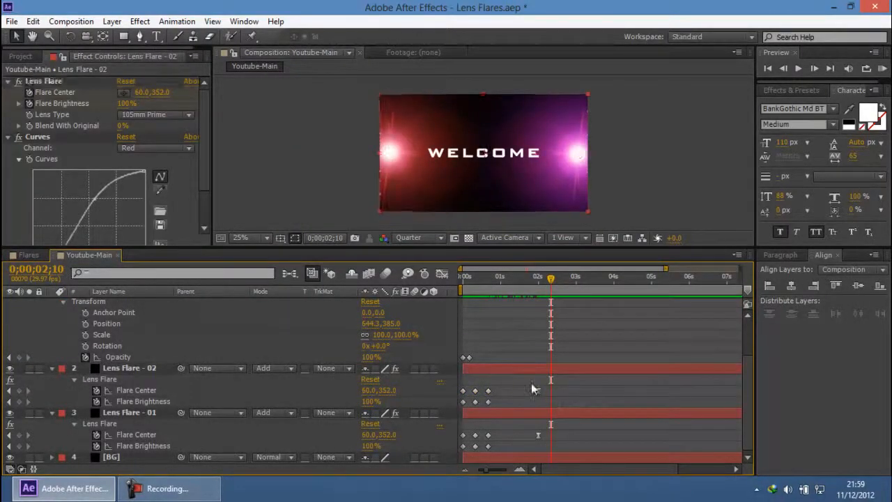
# Step: Copy the Flare Center and Flare Brightness keyframes of Lens Flare - 02 from 0;00;00;10 to 0;00;02;10
pyautogui.click(476, 283)
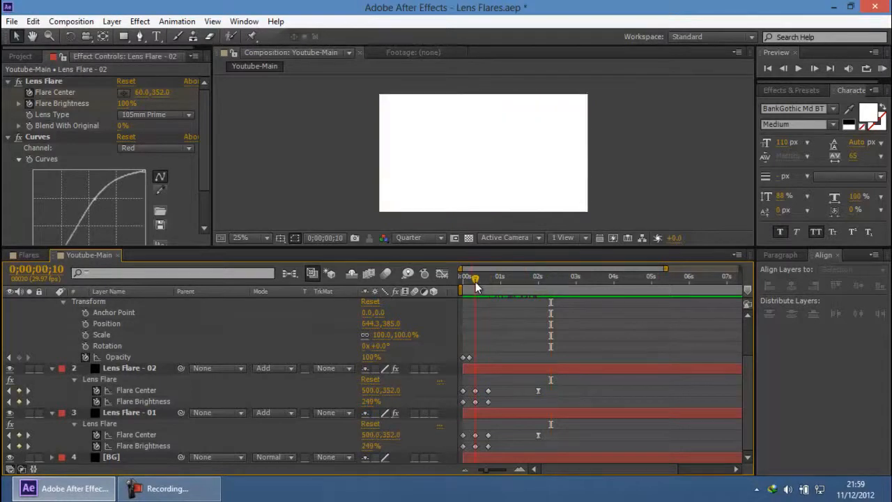
pyautogui.moveTo(475, 281)
pyautogui.mouseDown()
pyautogui.moveTo(464, 281)
pyautogui.moveTo(472, 283)
pyautogui.mouseUp()
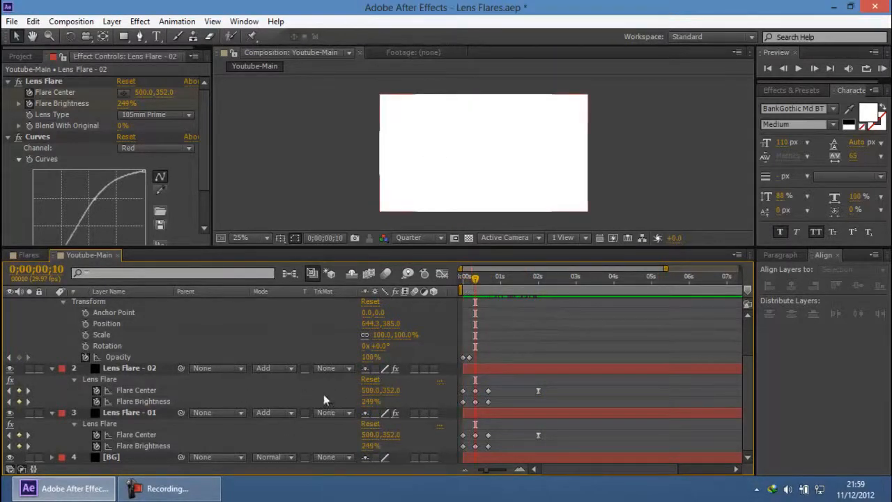
pyautogui.moveTo(484, 381); pyautogui.dragTo(472, 418)
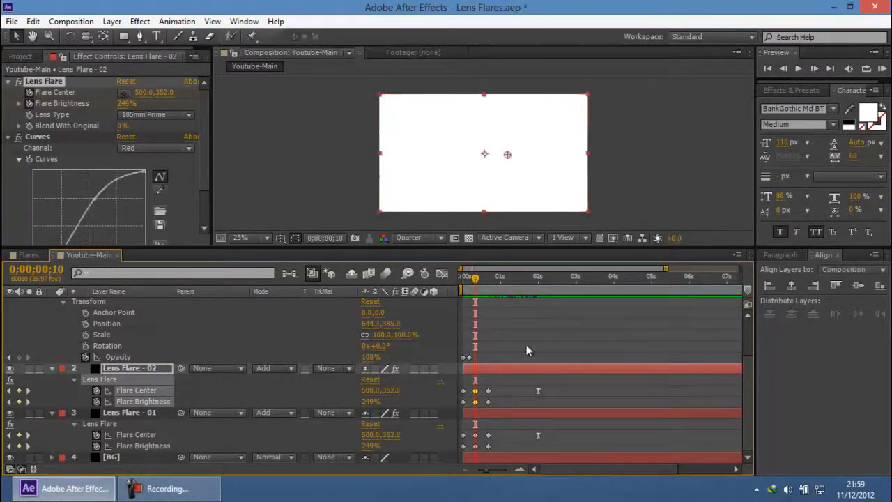
pyautogui.click(540, 278)
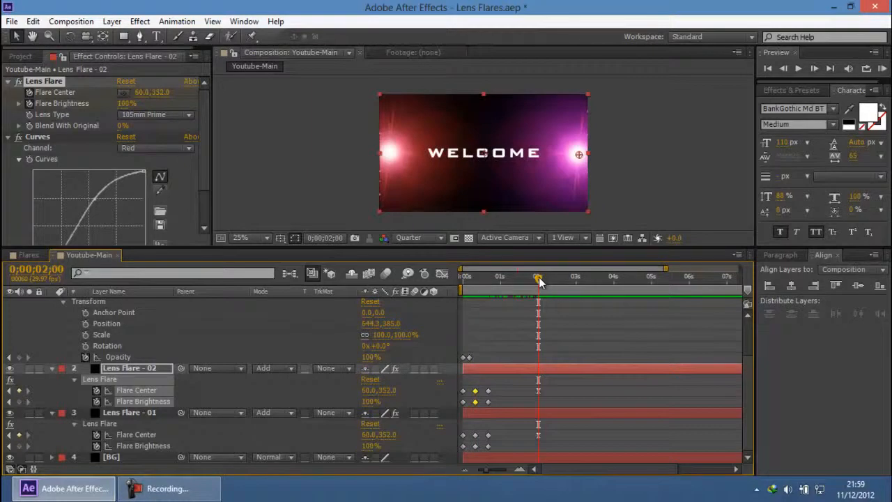
pyautogui.hotkey('shift', 'pagedown')
pyautogui.hotkey('ctrl', 'v')
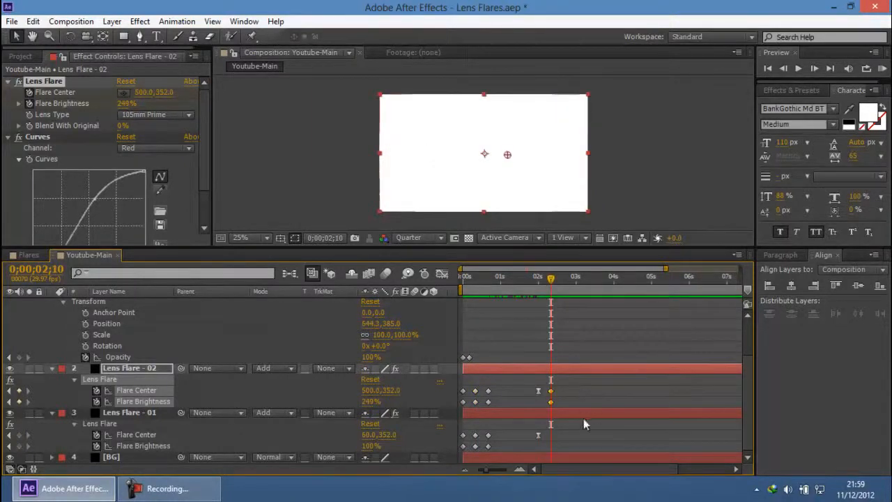
# Step: Copy the Flare Center and Flare Brightness keyframes of Lens Flare - 01 from 0;00;00;10 to 0;00;02;10
pyautogui.moveTo(480, 425); pyautogui.dragTo(470, 458)
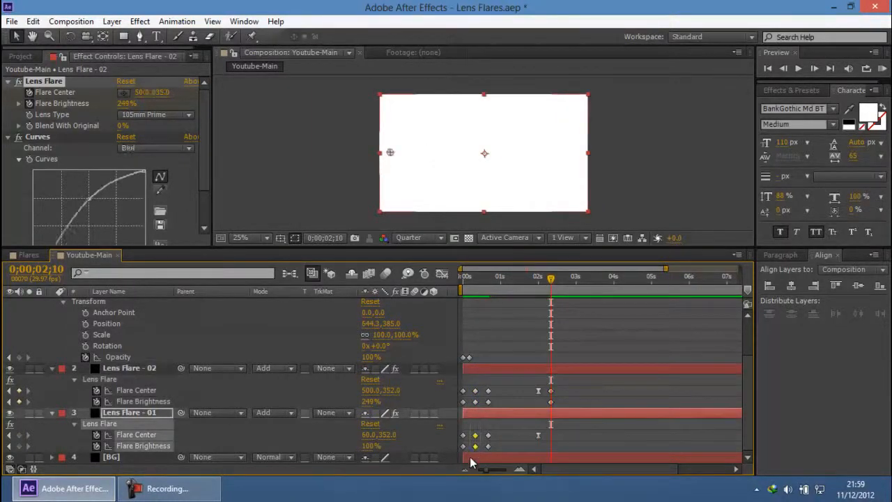
pyautogui.hotkey('ctrl', 'v')
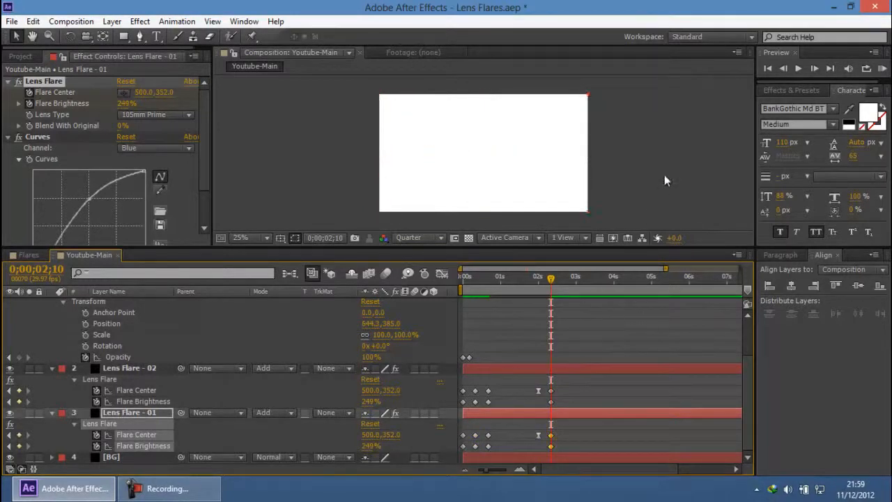
pyautogui.click(664, 180)
# Step: Add Flare Brightness keyframes at 0;00;02;00 to Lens Flare - 02 and Lens Flare - 01, and set both to 100%
pyautogui.moveTo(551, 282); pyautogui.dragTo(538, 283)
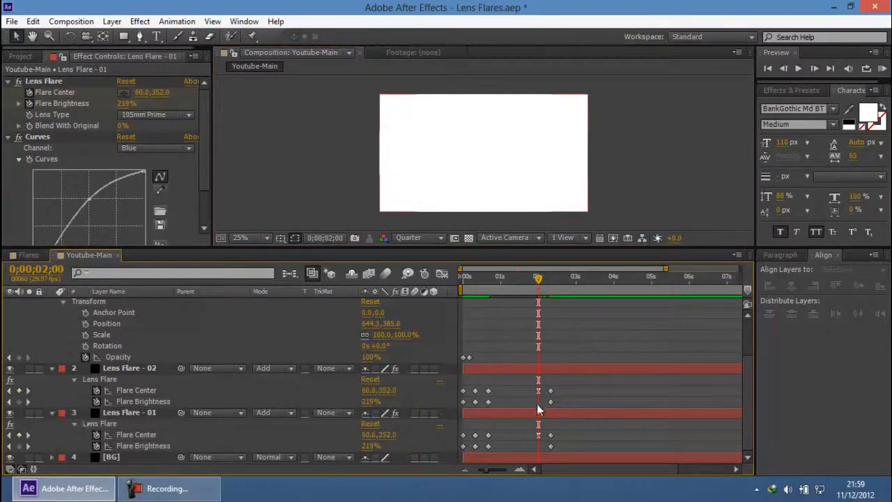
pyautogui.click(19, 401)
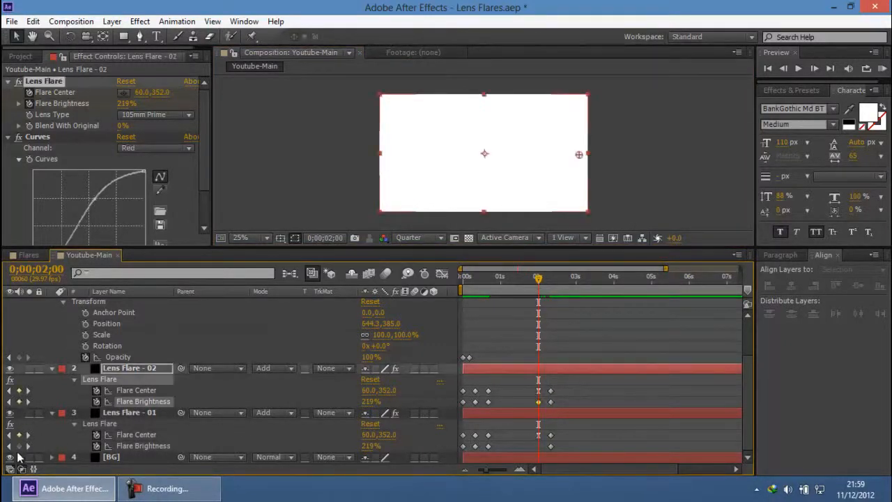
pyautogui.click(19, 446)
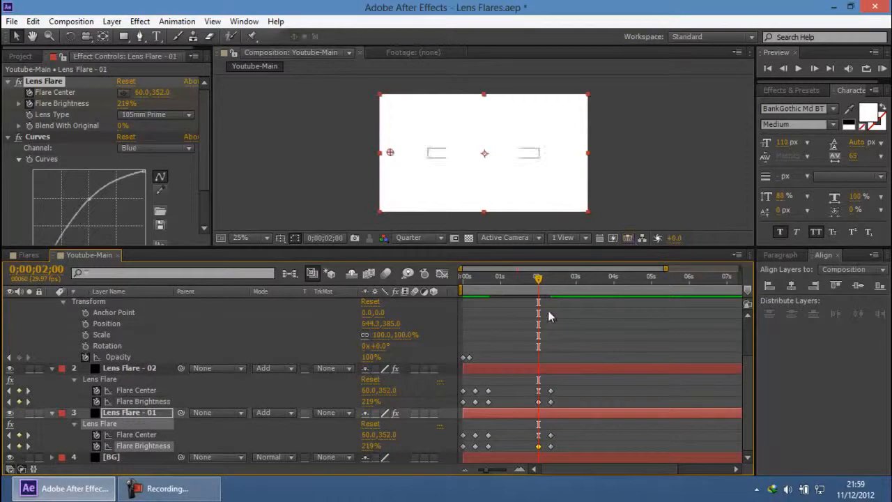
pyautogui.click(372, 402)
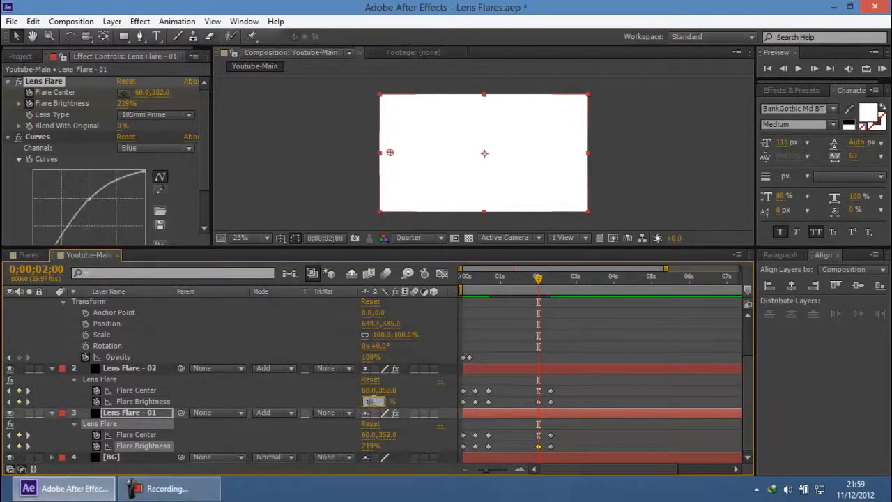
pyautogui.press('Return')
pyautogui.click(373, 446)
pyautogui.write('100')
pyautogui.press('Return')
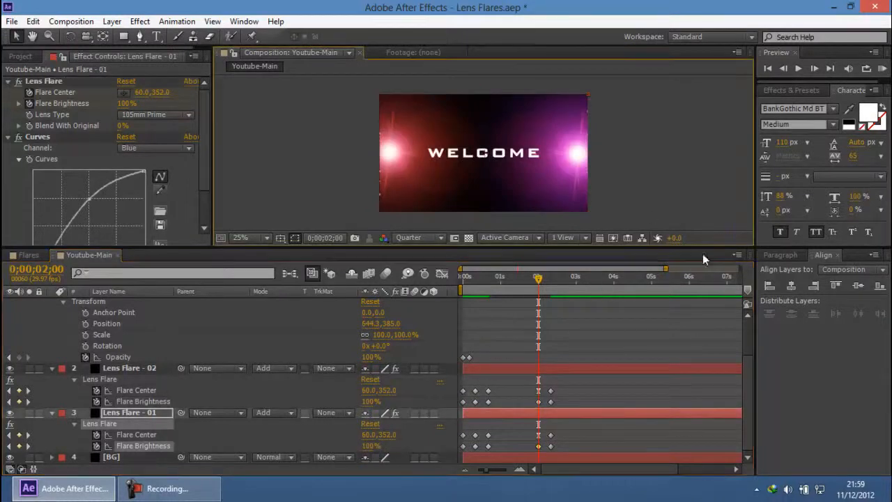
# Step: Preview the Youtube-Main animation to check how the flares meet and flash the second time
pyautogui.click(677, 149)
pyautogui.click(882, 68)
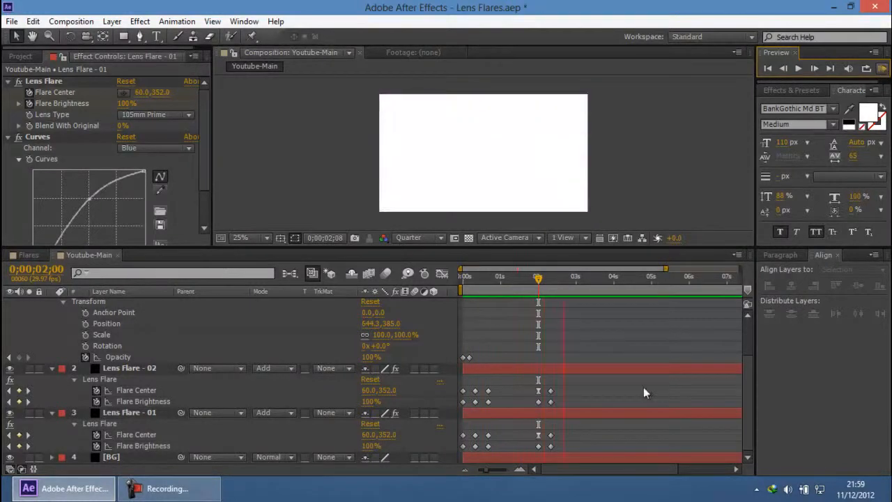
pyautogui.press('space')
# Step: Copy the Flare Center and Flare Brightness keyframes of Lens Flare - 02 and Lens Flare - 01 from 0;00;00;20 to 0;00;02;20
pyautogui.click(550, 282)
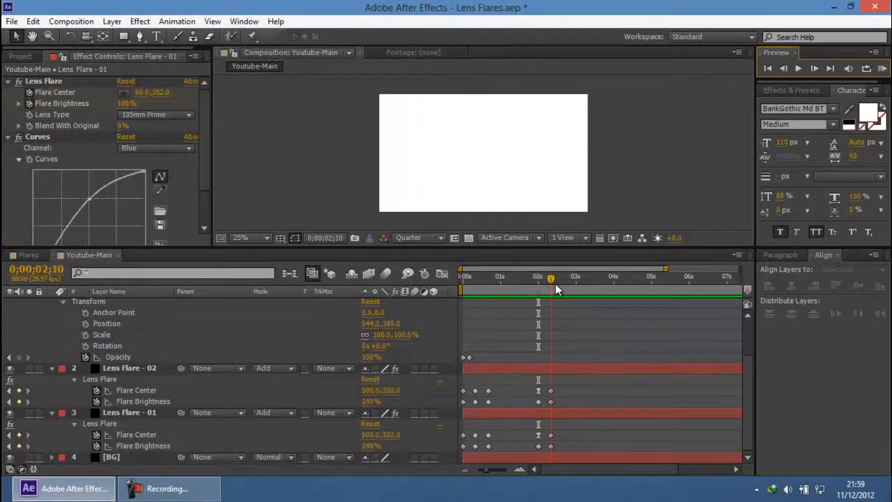
pyautogui.hotkey('shift', 'pagedown')
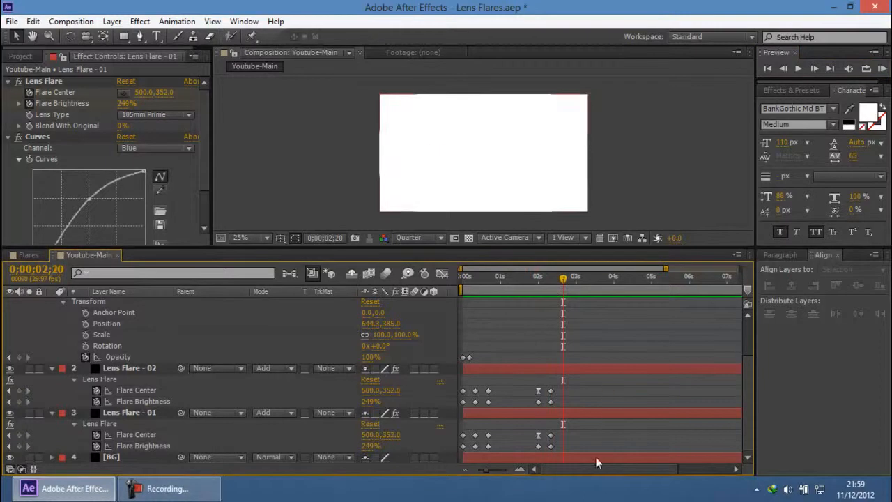
pyautogui.click(182, 496)
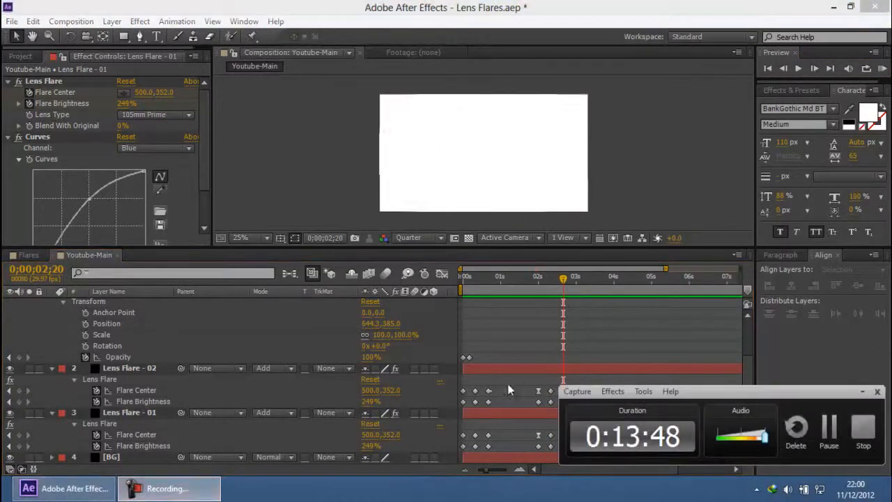
pyautogui.click(862, 393)
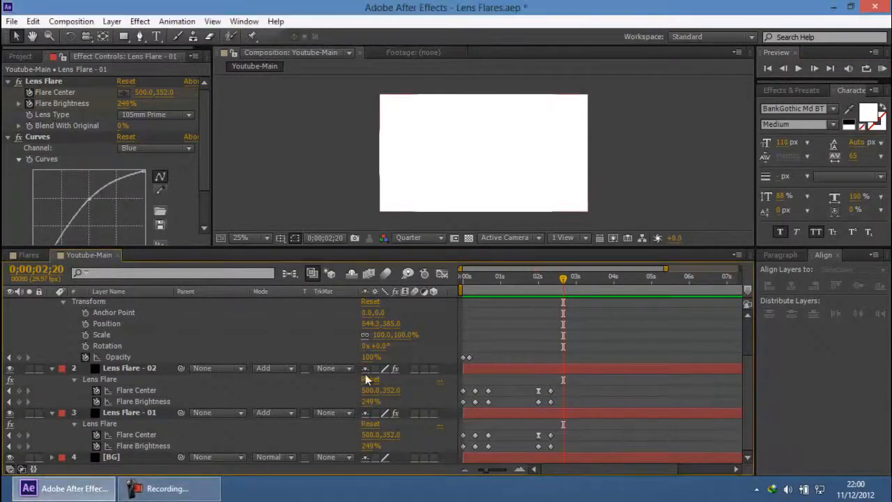
pyautogui.click(151, 367)
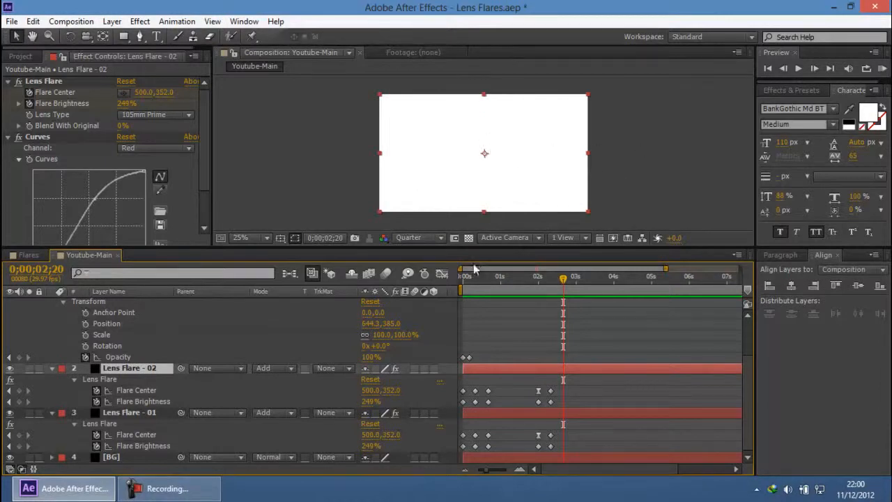
pyautogui.click(131, 391)
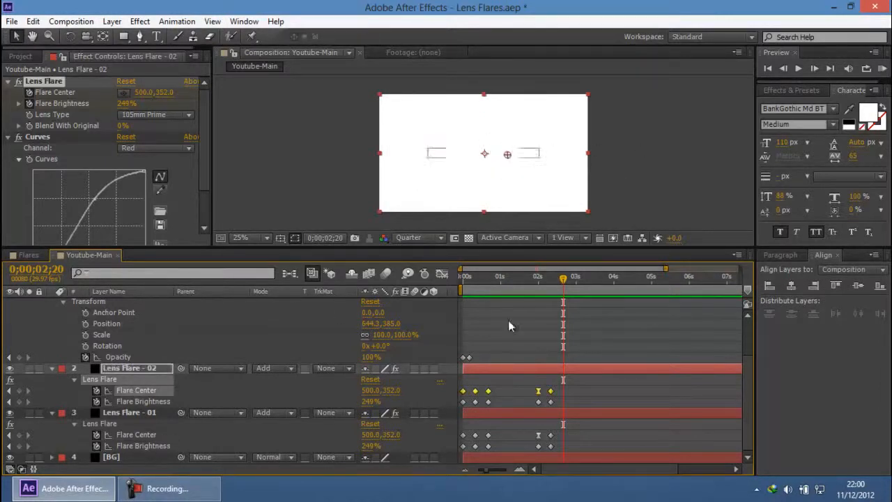
pyautogui.moveTo(510, 387); pyautogui.dragTo(487, 411)
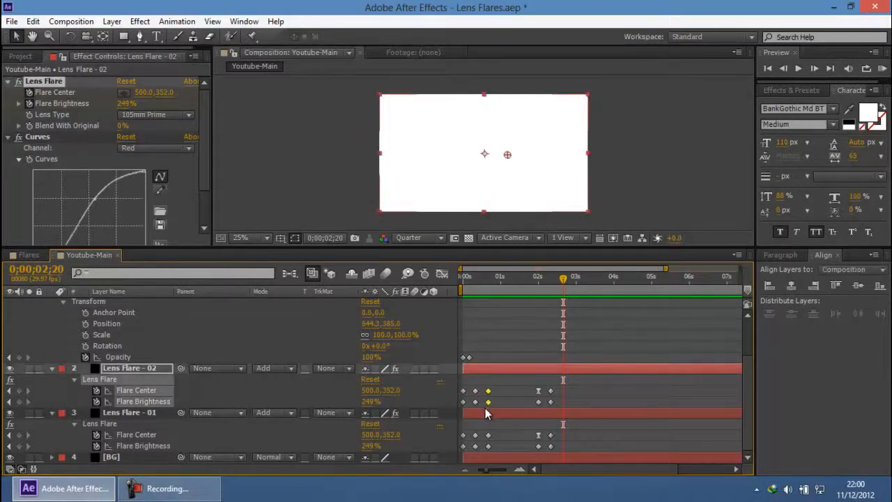
pyautogui.hotkey('ctrl', 'c')
pyautogui.hotkey('ctrl', 'v')
pyautogui.moveTo(501, 430); pyautogui.dragTo(484, 449)
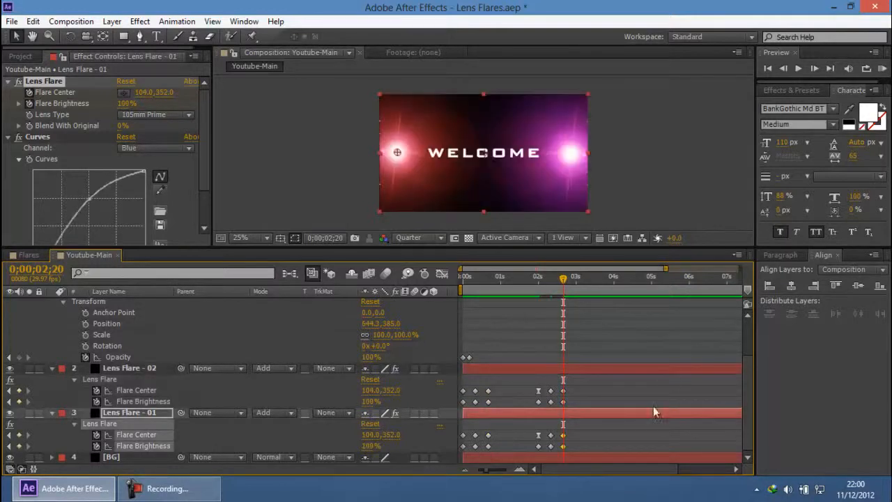
pyautogui.hotkey('ctrl', 'v')
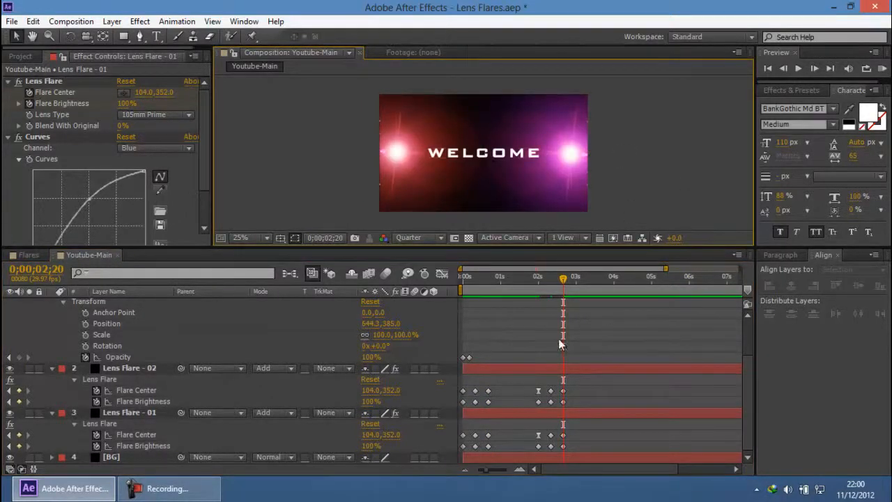
# Step: Add a Source Text keyframe to the Welcome layer at 0;00;02;10 and change its text to "TO"
pyautogui.scroll(2, 565, 314)
pyautogui.moveTo(566, 291); pyautogui.dragTo(553, 291)
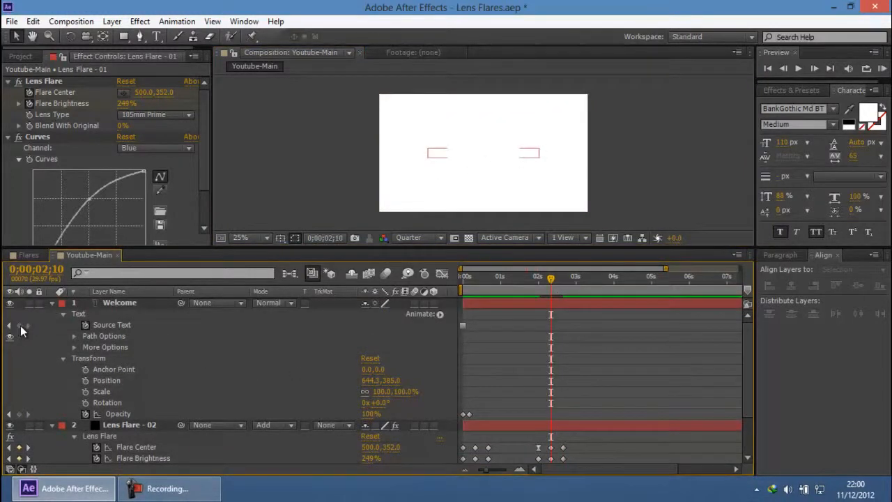
pyautogui.click(18, 325)
pyautogui.hotkey('ctrl', 't')
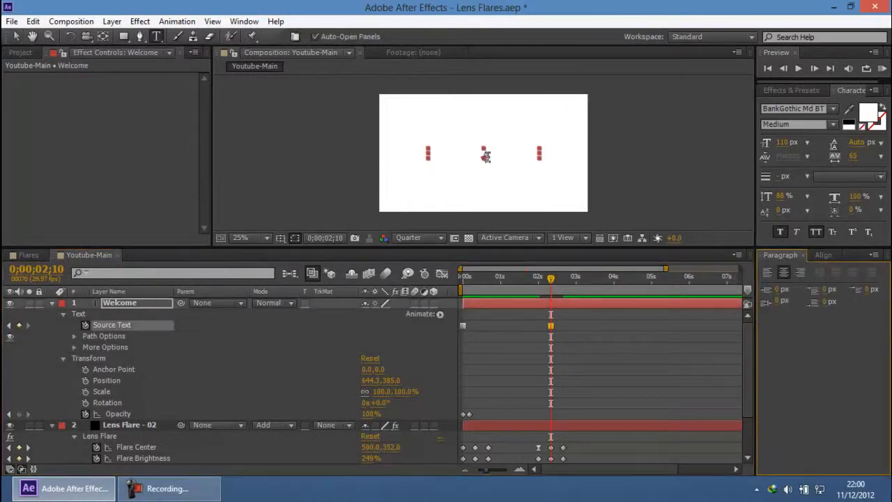
pyautogui.doubleClick(462, 151)
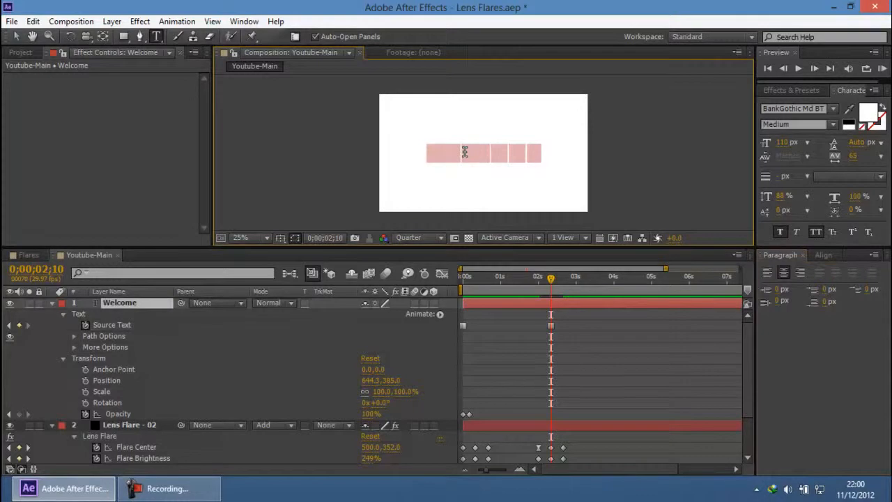
pyautogui.press('BackSpace')
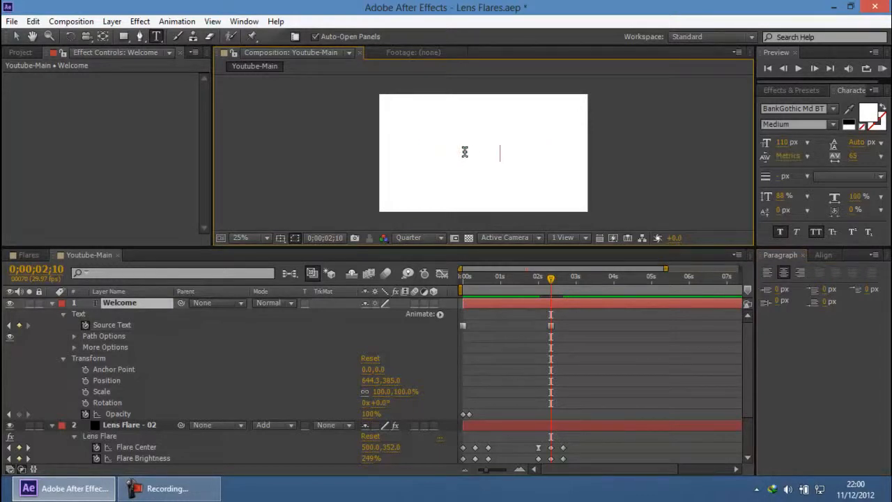
pyautogui.hotkey('ctrl', 'a')
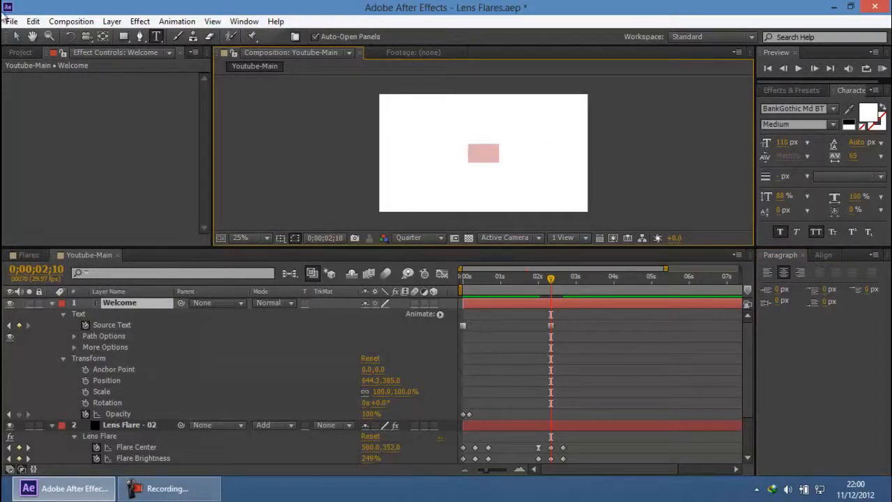
# Step: Center the new title text horizontally and vertically in the composition
pyautogui.click(823, 255)
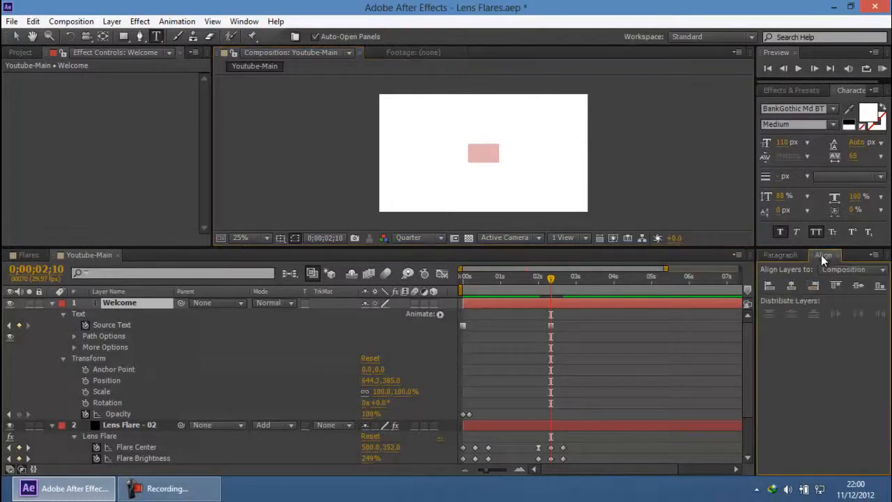
pyautogui.click(791, 285)
pyautogui.click(857, 287)
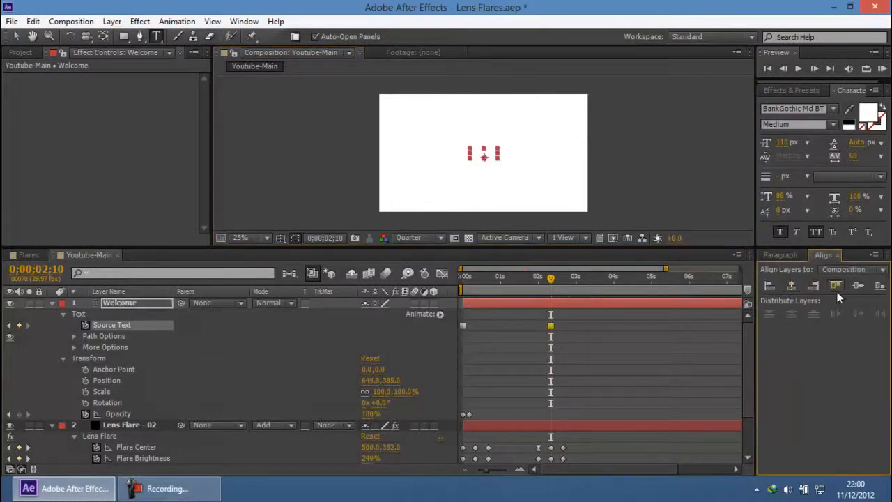
# Step: Preview the title animation from the start, and inspect the text and flares at 0;00;02;20 up close
pyautogui.moveTo(555, 286); pyautogui.dragTo(334, 291)
pyautogui.click(16, 36)
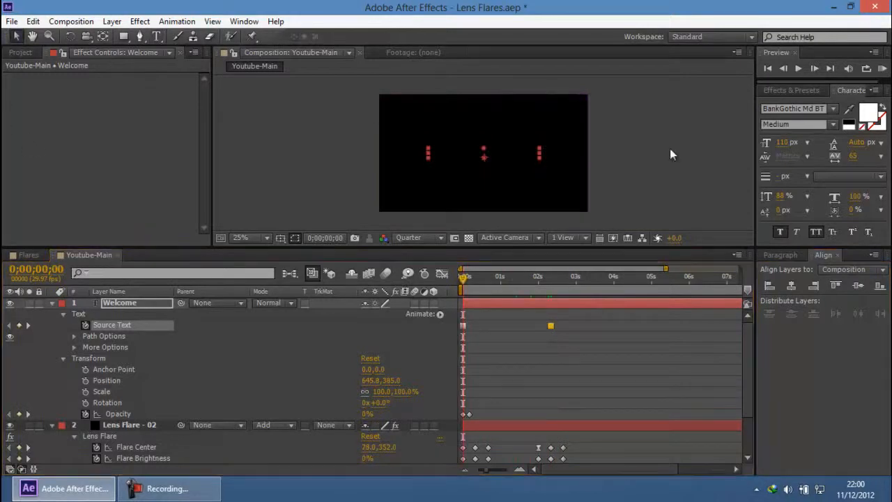
pyautogui.click(672, 156)
pyautogui.click(882, 69)
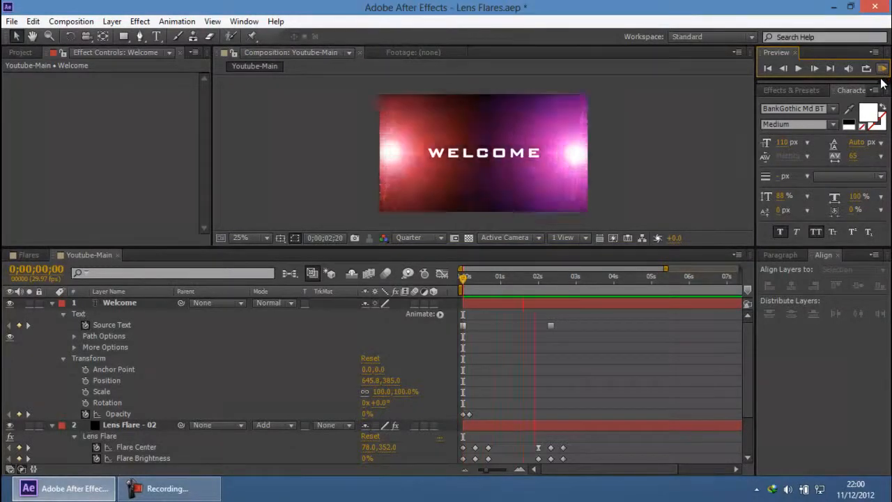
pyautogui.click(551, 278)
pyautogui.moveTo(551, 278); pyautogui.dragTo(563, 278)
pyautogui.scroll(1, 485, 151)
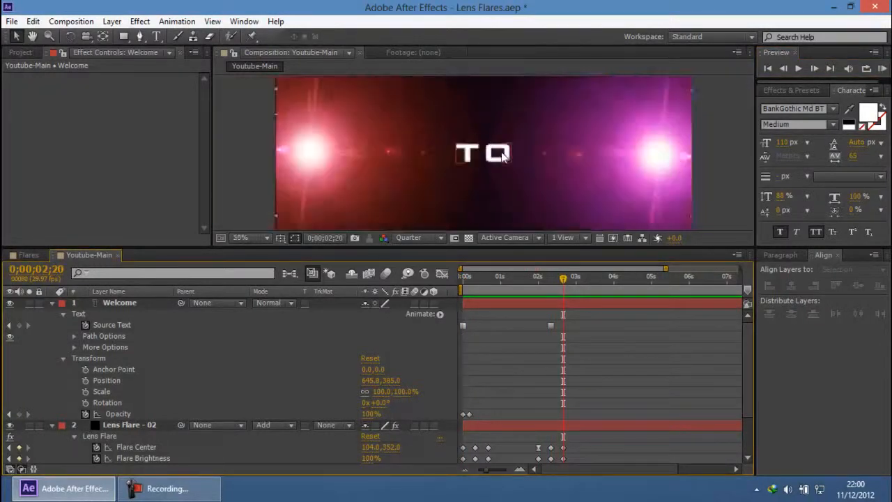
pyautogui.scroll(-2, 503, 155)
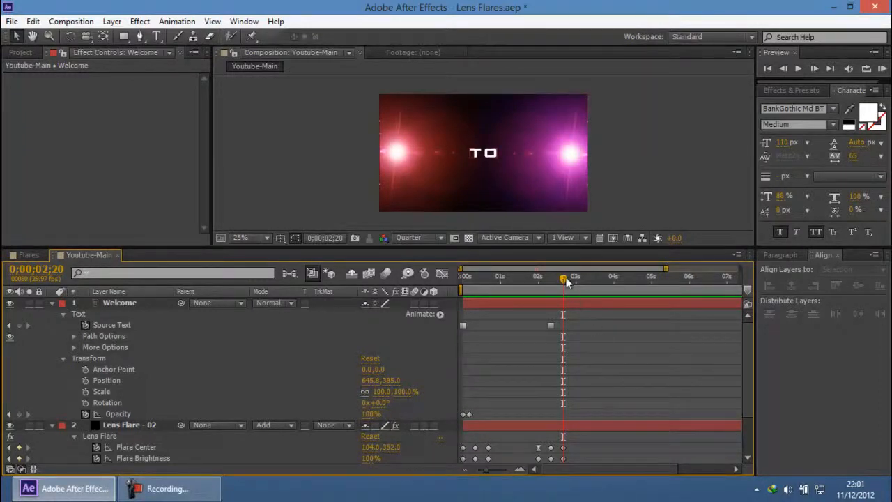
# Step: Set the Flare Center X value of Lens Flare - 01 to 60 at 0;00;04;20
pyautogui.moveTo(565, 280)
pyautogui.mouseDown()
pyautogui.moveTo(625, 287)
pyautogui.moveTo(569, 287)
pyautogui.mouseUp()
pyautogui.moveTo(568, 288); pyautogui.dragTo(634, 285)
pyautogui.press('pagedown')
pyautogui.press('pagedown')
pyautogui.press('pagedown')
pyautogui.press('pagedown')
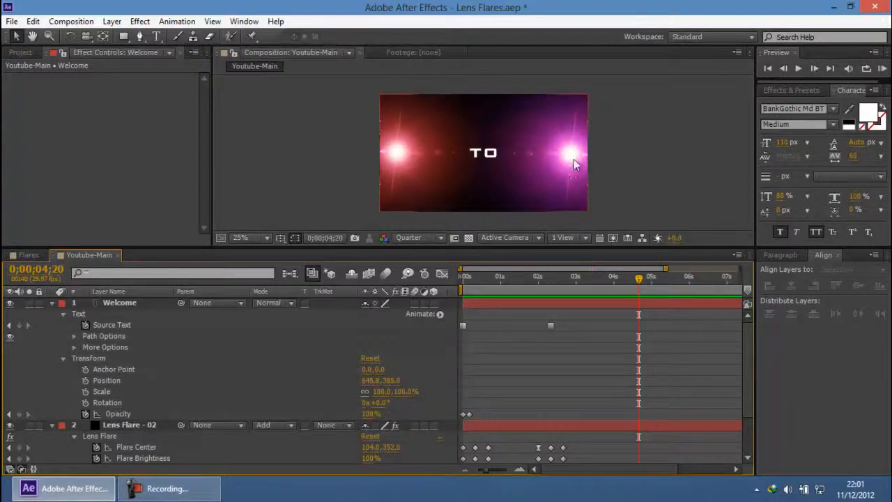
pyautogui.scroll(-2, 151, 427)
pyautogui.scroll(1, 152, 421)
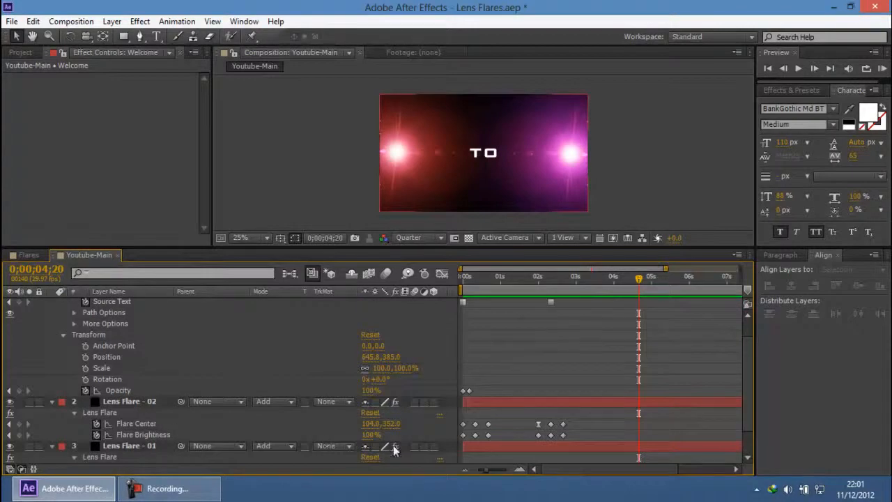
pyautogui.scroll(2, 150, 340)
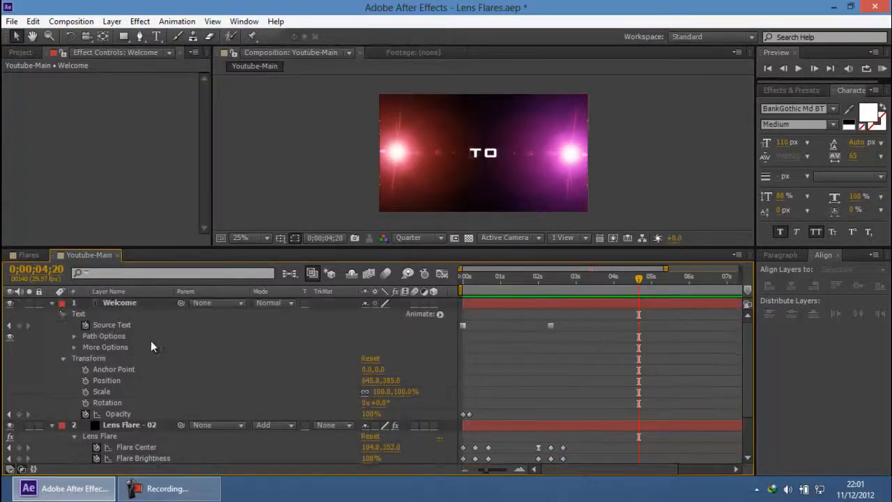
pyautogui.click(51, 304)
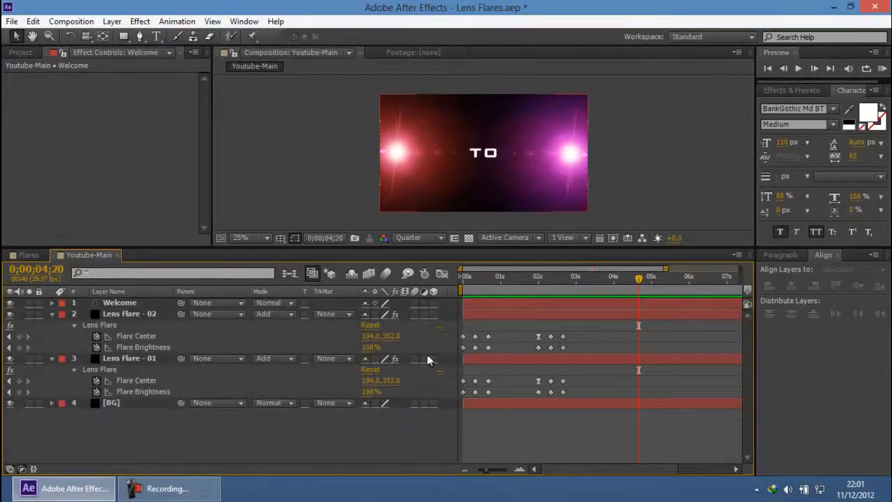
pyautogui.click(369, 381)
pyautogui.write('60')
pyautogui.press('Return')
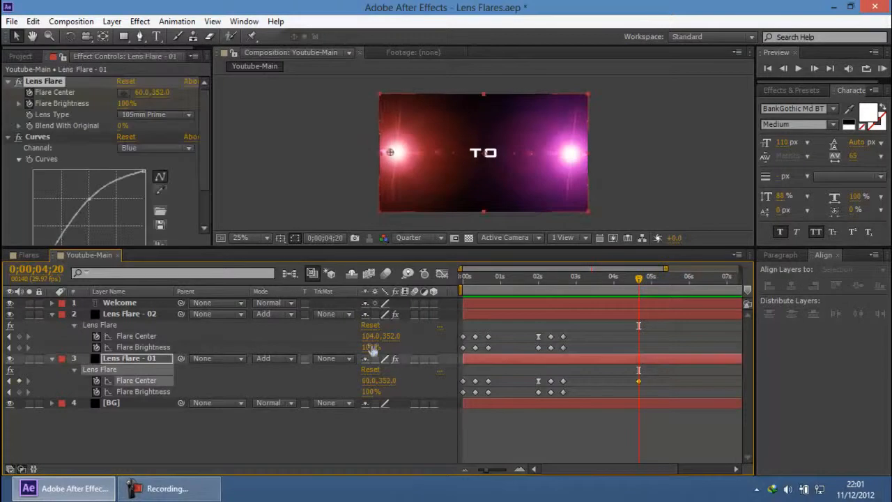
# Step: Set the Flare Center X value of Lens Flare - 02 to 60 at 0;00;04;20
pyautogui.click(372, 336)
pyautogui.write('60')
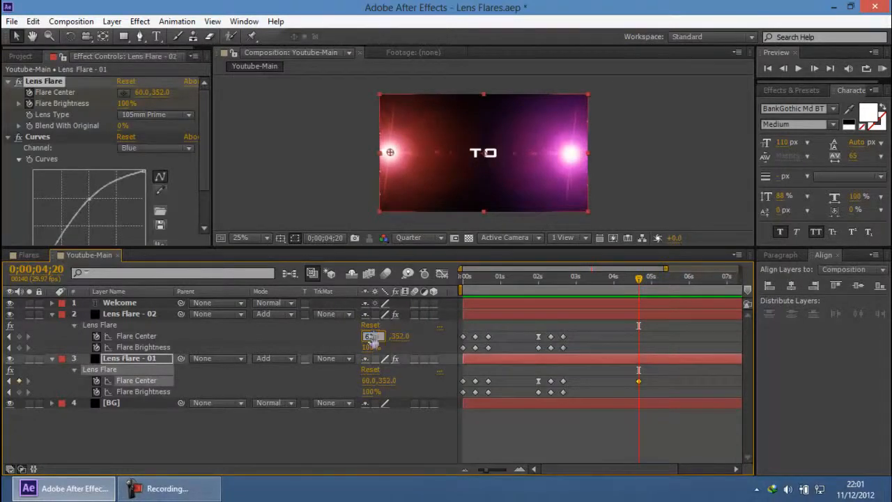
pyautogui.press('Return')
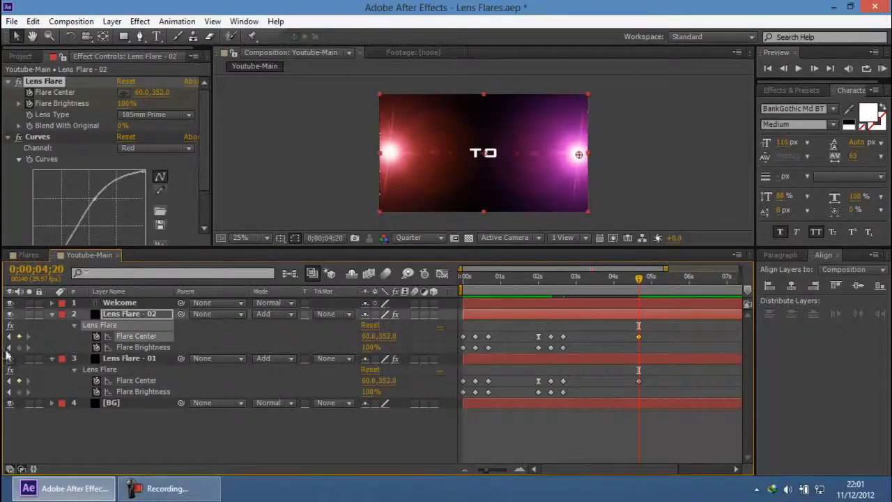
# Step: Add Flare Brightness keyframes at 0;00;04;20 to Lens Flare - 02 and Lens Flare - 01
pyautogui.click(18, 347)
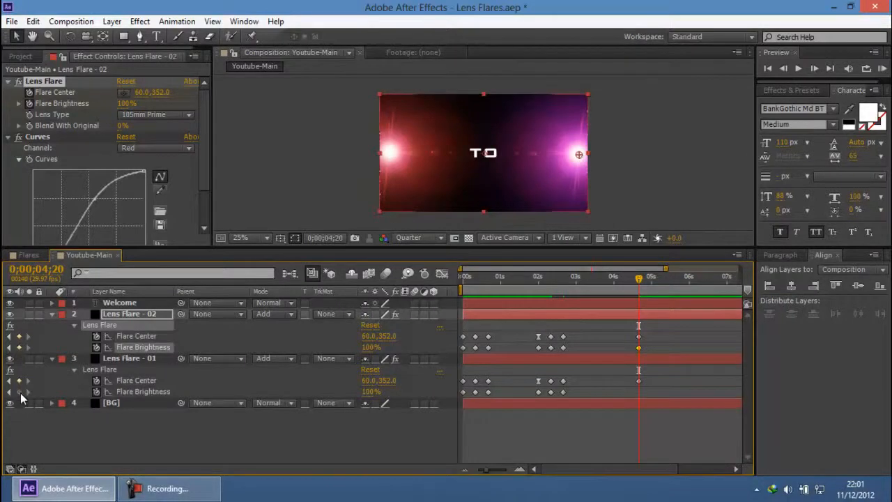
pyautogui.click(19, 392)
pyautogui.moveTo(639, 279)
pyautogui.mouseDown()
pyautogui.moveTo(566, 286)
pyautogui.moveTo(629, 288)
pyautogui.mouseUp()
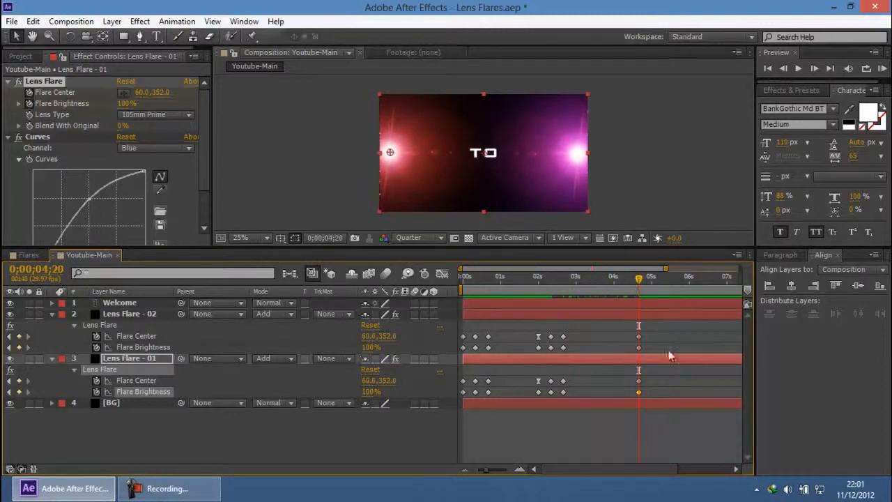
# Step: Apply Easy Ease to the Flare Center and Flare Brightness keyframes of both lens flare layers at 0;00;04;20
pyautogui.moveTo(657, 332); pyautogui.dragTo(634, 393)
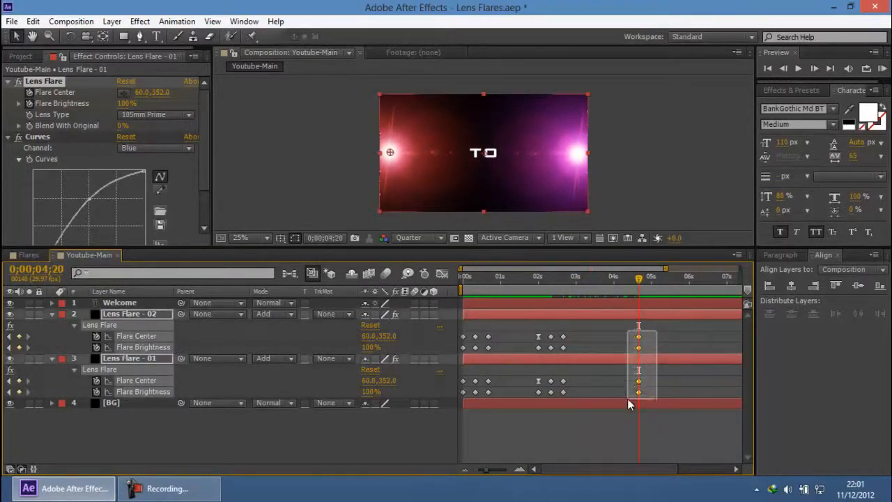
pyautogui.click(171, 21)
pyautogui.moveTo(315, 165)
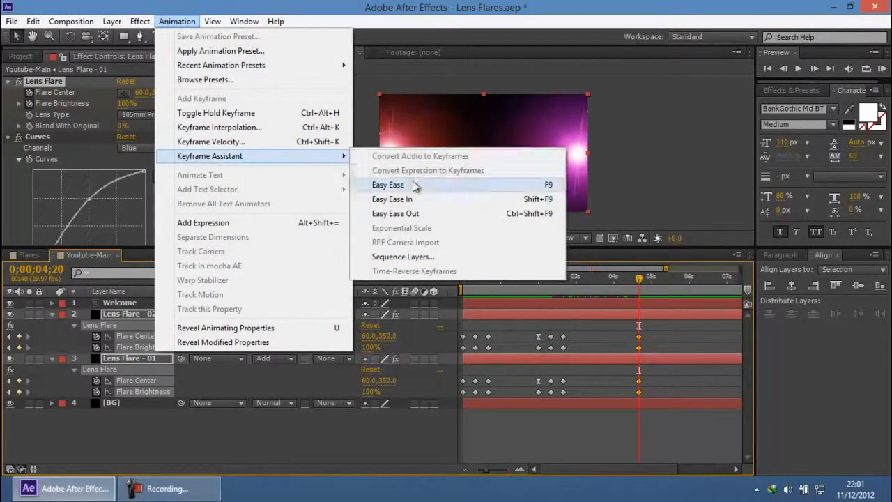
pyautogui.click(358, 185)
pyautogui.click(655, 168)
pyautogui.moveTo(642, 284)
pyautogui.mouseDown()
pyautogui.moveTo(534, 288)
pyautogui.moveTo(632, 291)
pyautogui.mouseUp()
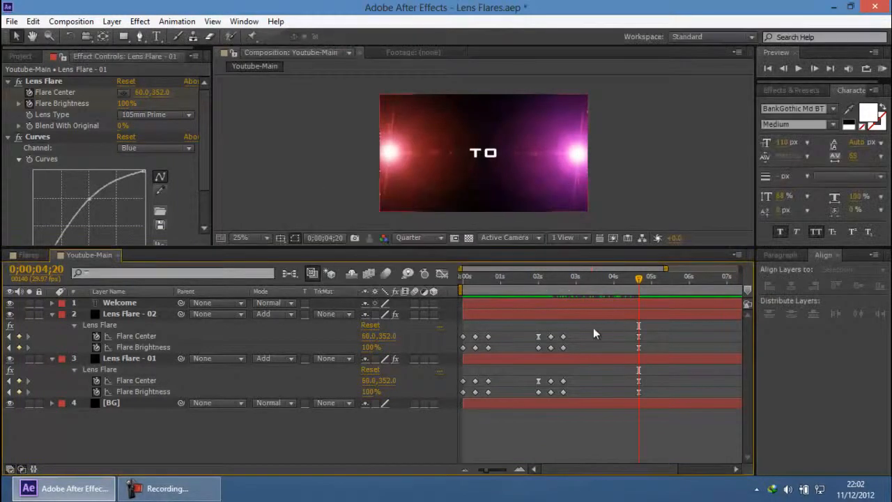
# Step: Examine the finished Flares composition for comparison and return to Youtube-Main at 0;00;04;20
pyautogui.click(143, 492)
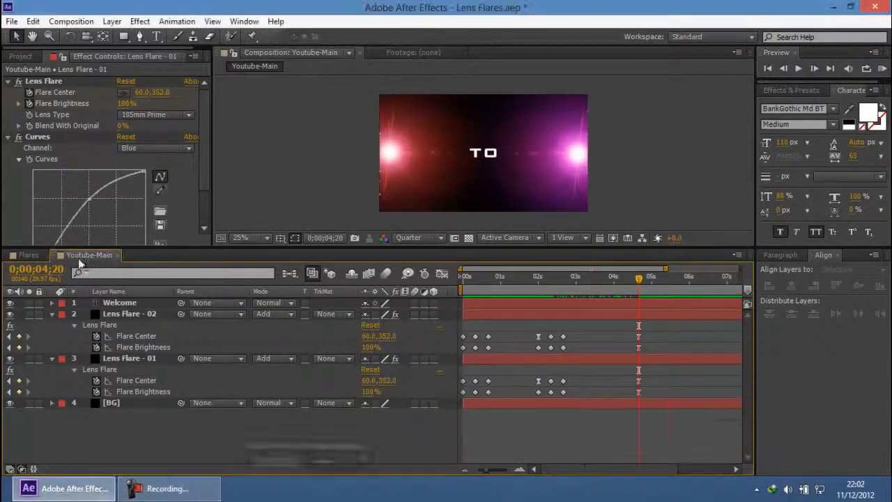
pyautogui.press(',')
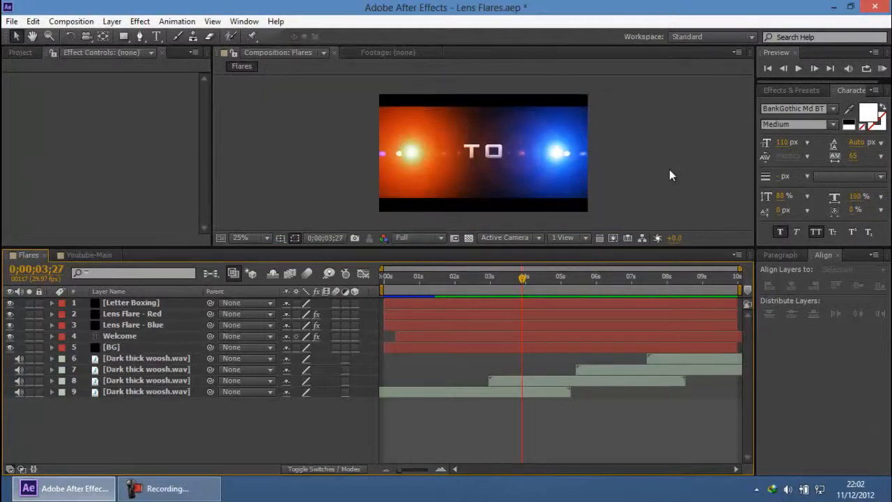
pyautogui.scroll(1, 517, 147)
pyautogui.scroll(-1, 497, 151)
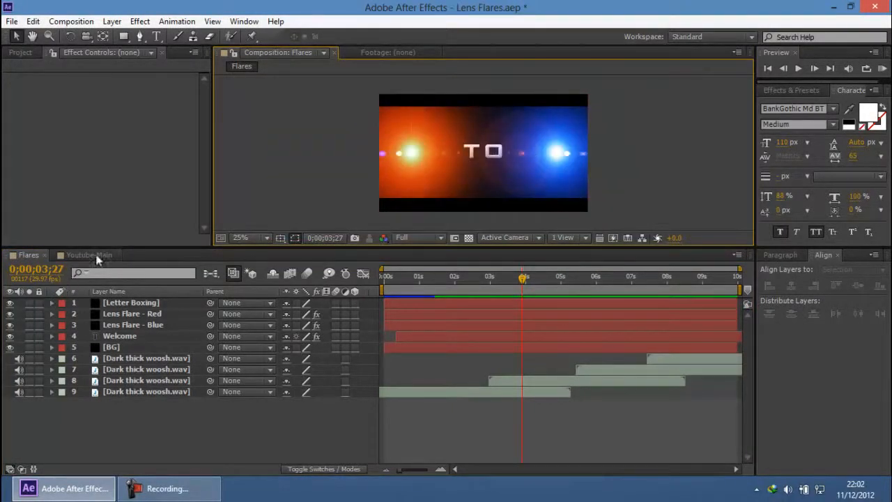
pyautogui.click(20, 52)
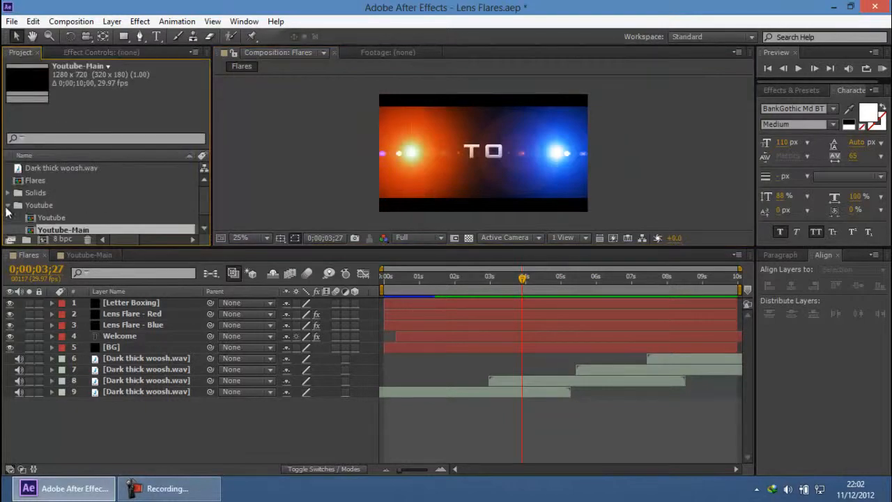
pyautogui.click(8, 205)
pyautogui.click(80, 255)
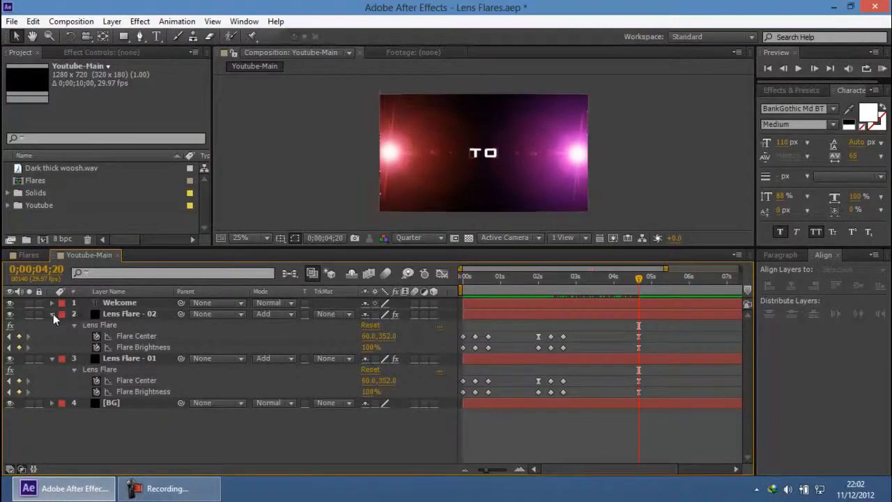
pyautogui.click(612, 277)
pyautogui.click(637, 285)
# Step: Apply the Bevel and Emboss and Drop Shadow layer styles to the Welcome text layer
pyautogui.click(126, 304)
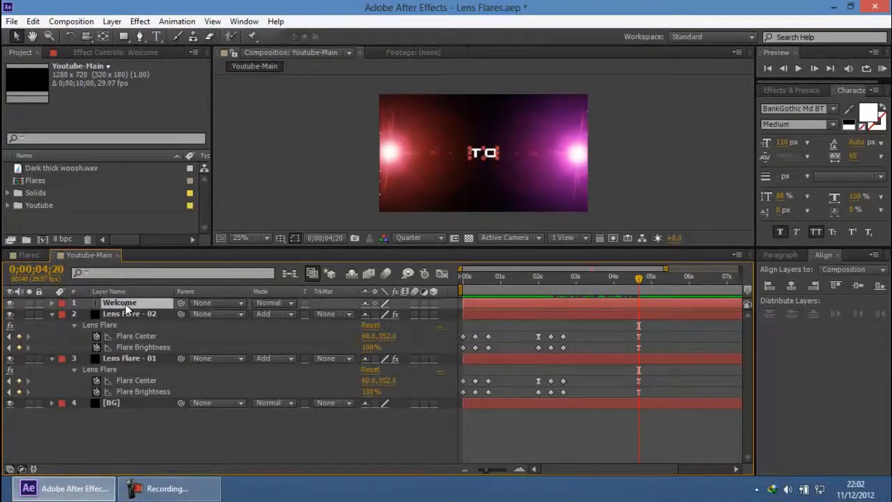
pyautogui.rightClick(125, 304)
pyautogui.moveTo(257, 212)
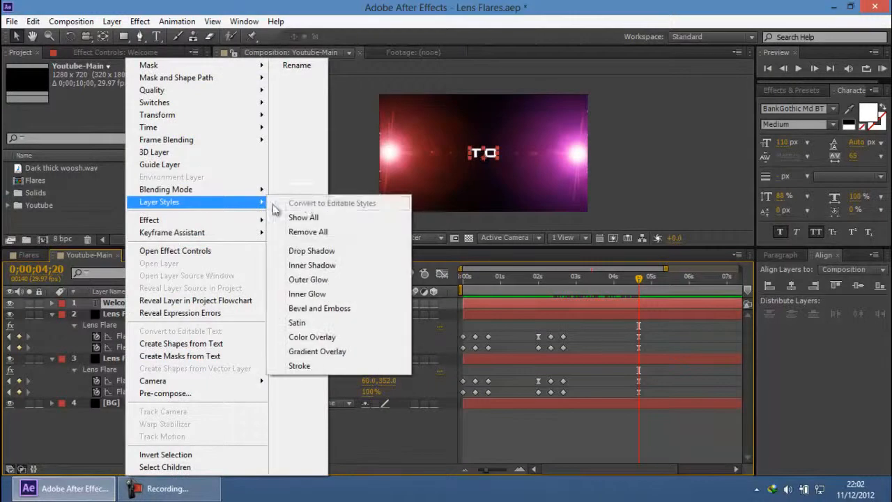
pyautogui.click(325, 309)
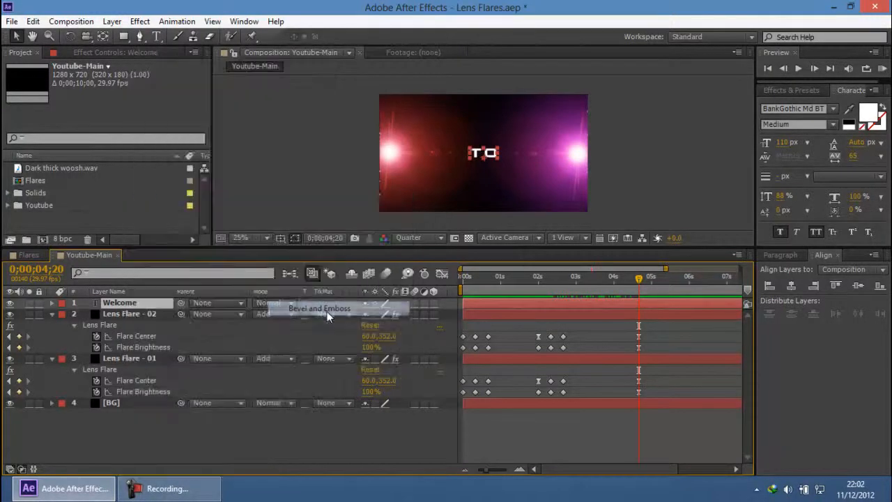
pyautogui.rightClick(137, 304)
pyautogui.moveTo(237, 212)
pyautogui.click(325, 251)
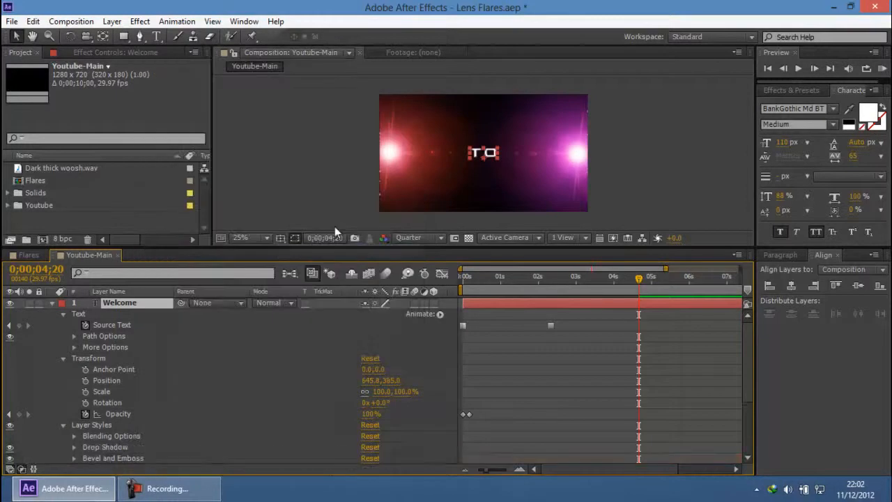
pyautogui.click(354, 141)
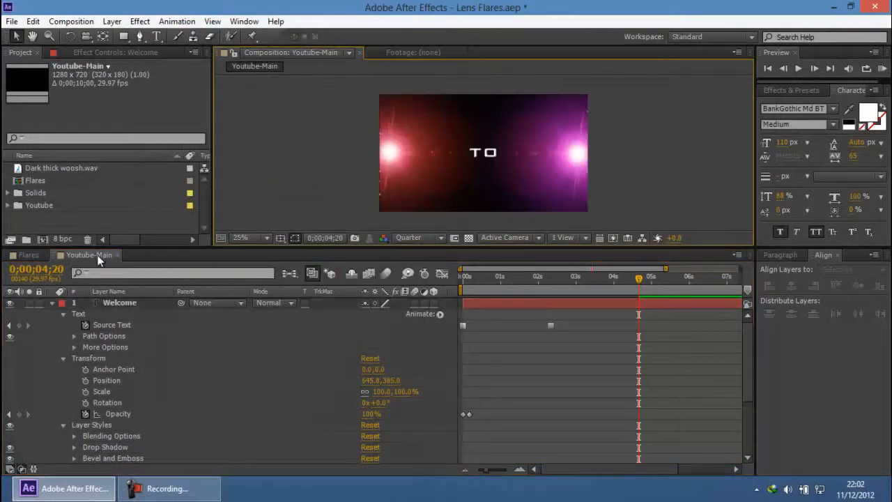
pyautogui.click(52, 304)
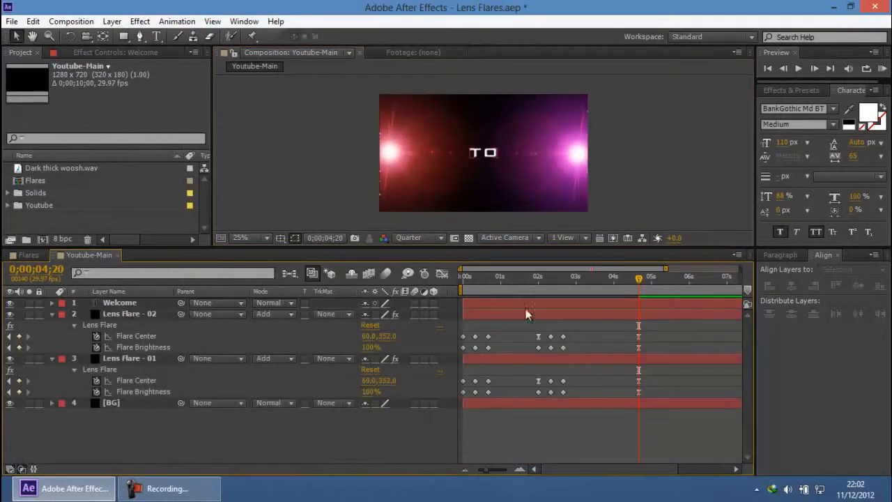
# Step: Move the Welcome text layer beneath both lens flare layers, directly above BG, and check the title around the flash at 0;00;02;10
pyautogui.click(550, 277)
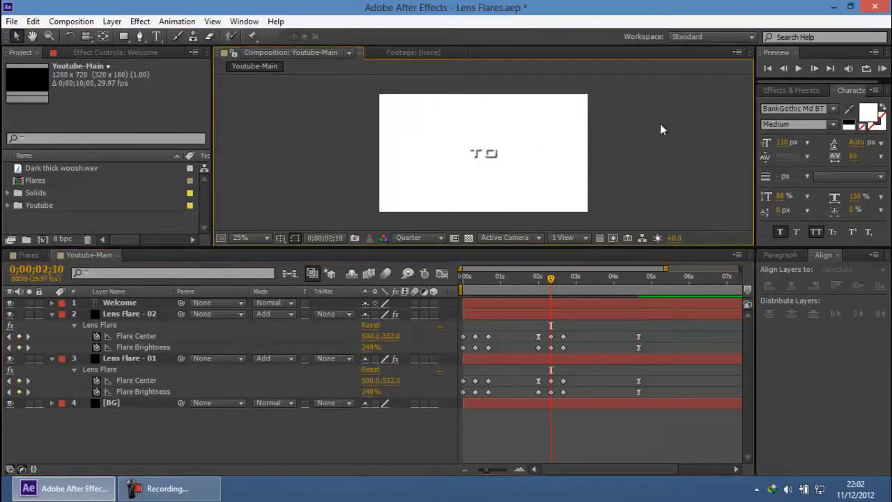
pyautogui.scroll(2, 508, 154)
pyautogui.scroll(-1, 508, 155)
pyautogui.moveTo(550, 278); pyautogui.dragTo(551, 286)
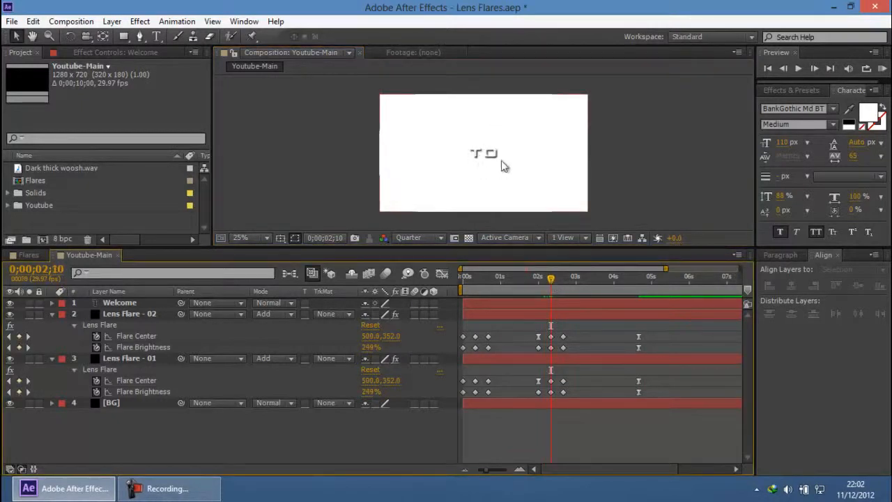
pyautogui.click(122, 306)
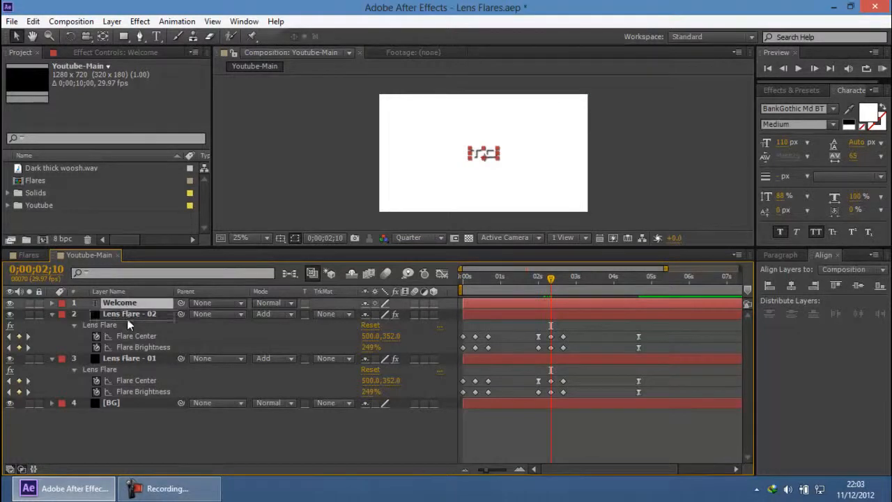
pyautogui.moveTo(133, 381); pyautogui.dragTo(136, 390)
pyautogui.moveTo(142, 389); pyautogui.dragTo(141, 392)
pyautogui.click(634, 143)
pyautogui.moveTo(535, 288); pyautogui.dragTo(570, 289)
pyautogui.scroll(1, 472, 160)
pyautogui.scroll(-1, 498, 164)
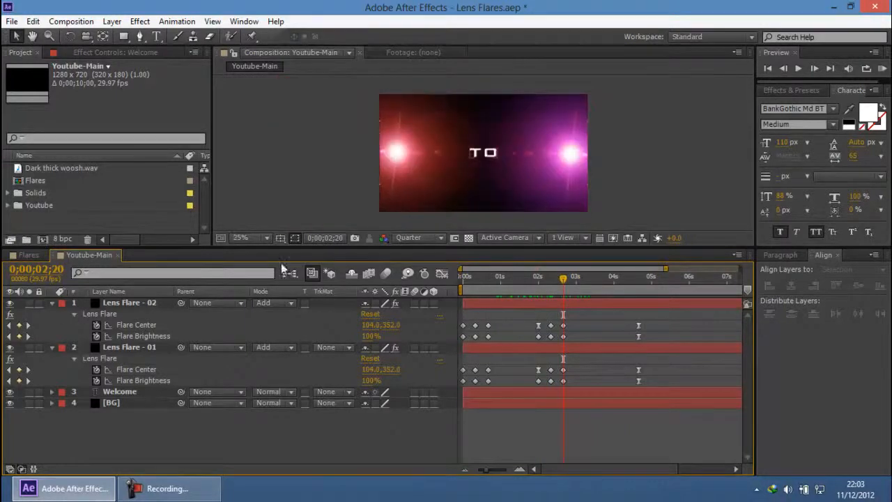
# Step: Enlarge the composition view and examine the title animation in the finished Flares composition before returning to Youtube-Main
pyautogui.moveTo(428, 248); pyautogui.dragTo(427, 297)
pyautogui.click(29, 306)
pyautogui.scroll(1, 494, 193)
pyautogui.scroll(-1, 494, 193)
pyautogui.moveTo(526, 337); pyautogui.dragTo(730, 347)
pyautogui.moveTo(691, 369); pyautogui.dragTo(462, 367)
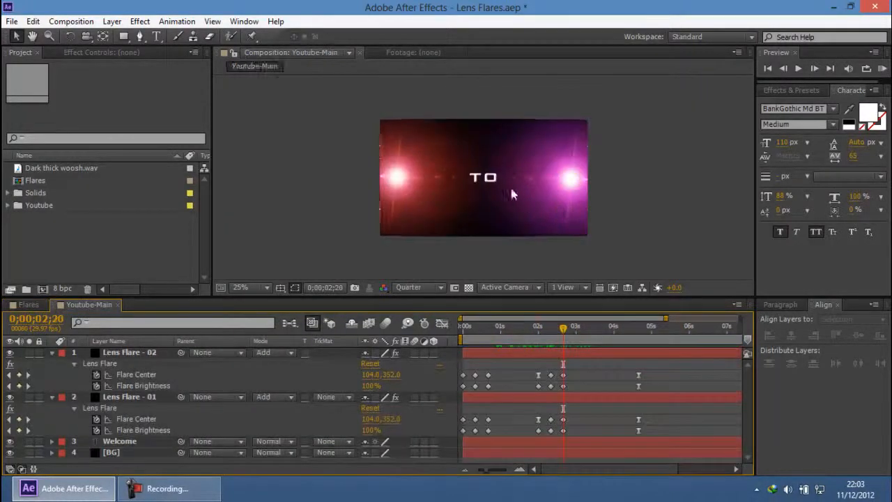
pyautogui.scroll(2, 507, 188)
pyautogui.scroll(-2, 504, 188)
# Step: Add a Tracking animator to the Welcome text and set Tracking Type and Tracking Amount keyframes at 0;00;00;00
pyautogui.click(138, 356)
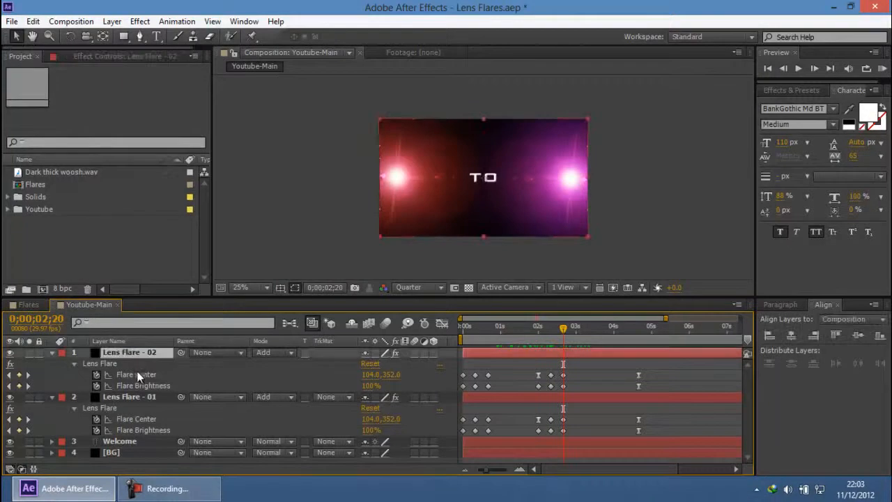
pyautogui.click(121, 442)
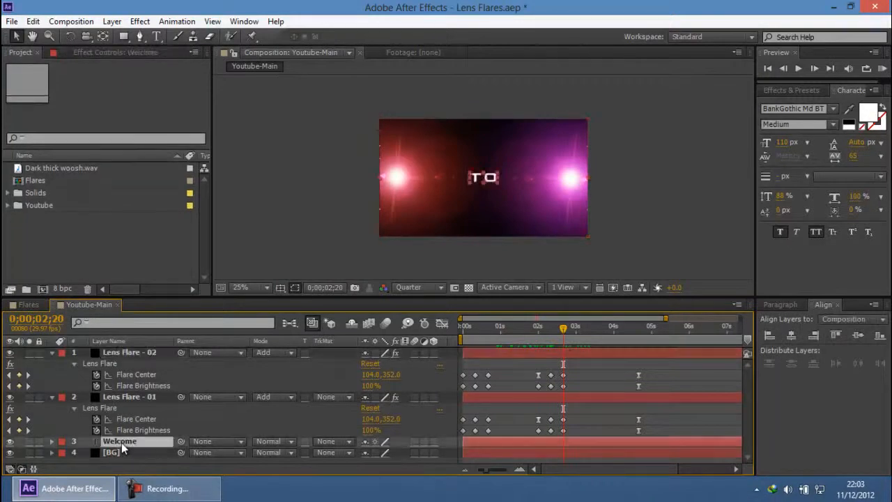
pyautogui.click(52, 442)
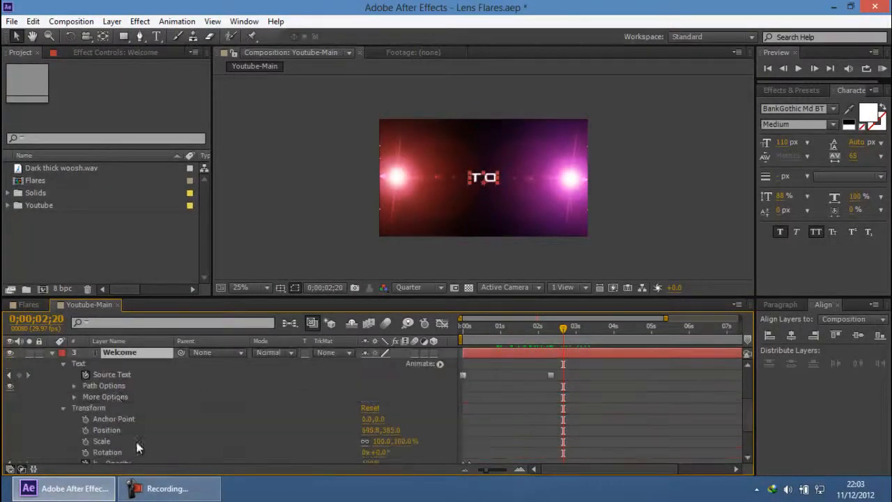
pyautogui.click(63, 364)
pyautogui.click(79, 364)
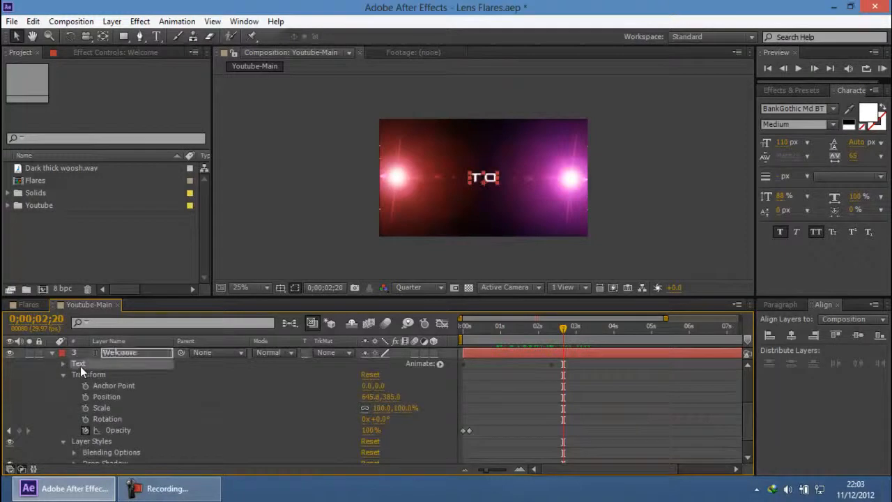
pyautogui.click(440, 364)
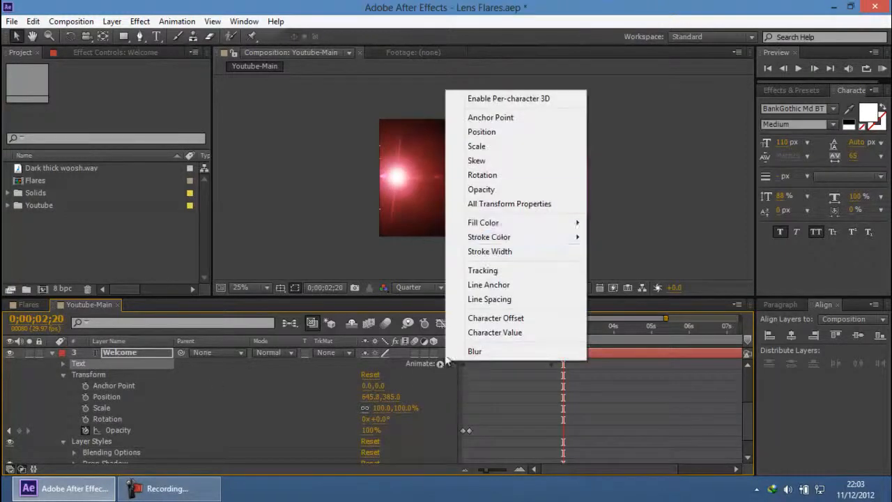
pyautogui.click(514, 274)
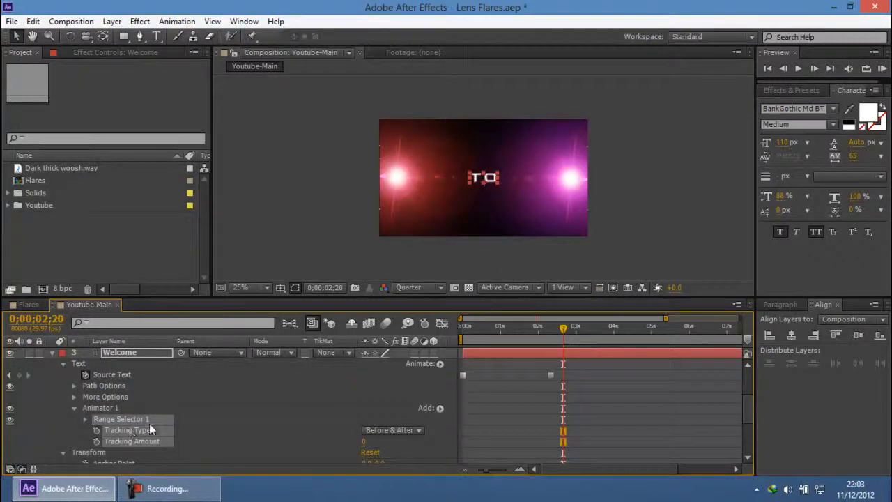
pyautogui.moveTo(511, 328); pyautogui.dragTo(451, 331)
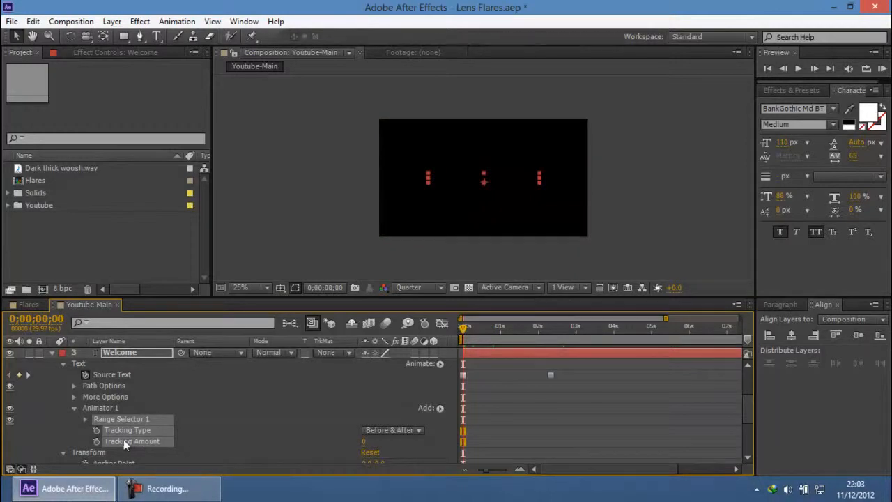
pyautogui.click(97, 441)
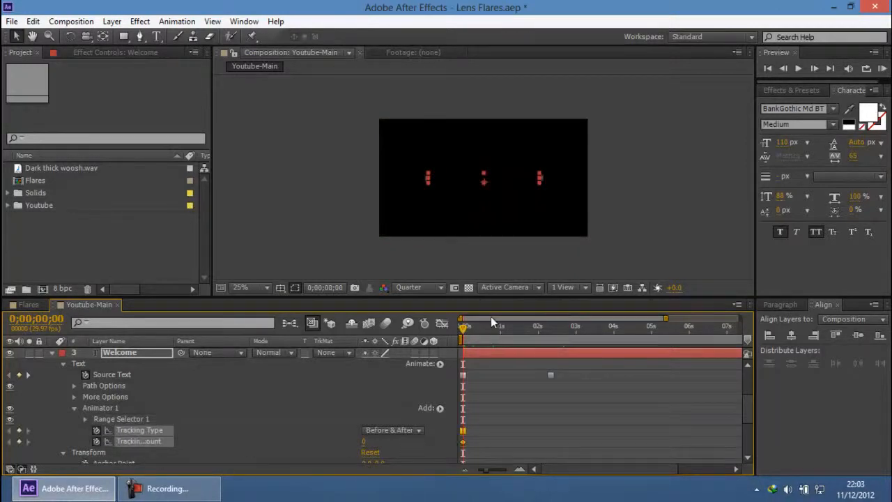
# Step: Set the Welcome text's Tracking Amount to 21 at 0;00;04;20
pyautogui.click(653, 329)
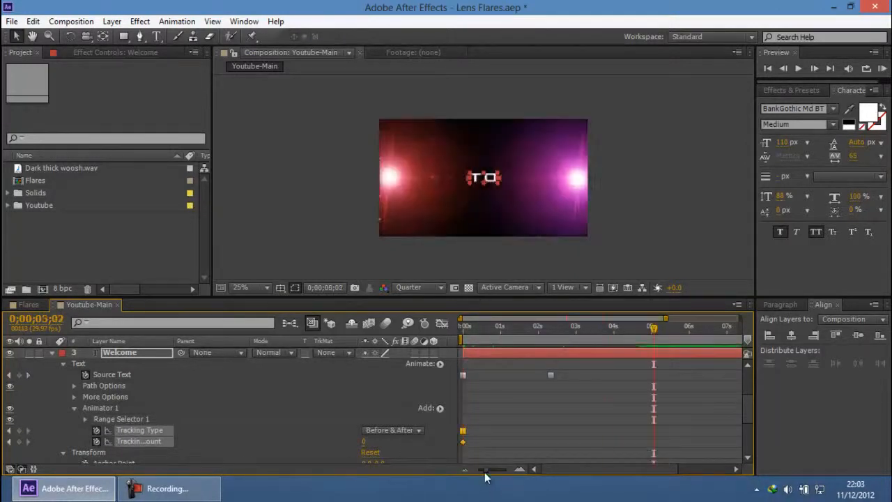
pyautogui.moveTo(483, 472); pyautogui.dragTo(458, 477)
pyautogui.scroll(1, 609, 420)
pyautogui.scroll(2, 610, 419)
pyautogui.moveTo(603, 331); pyautogui.dragTo(593, 333)
pyautogui.scroll(-1, 609, 429)
pyautogui.scroll(-2, 608, 433)
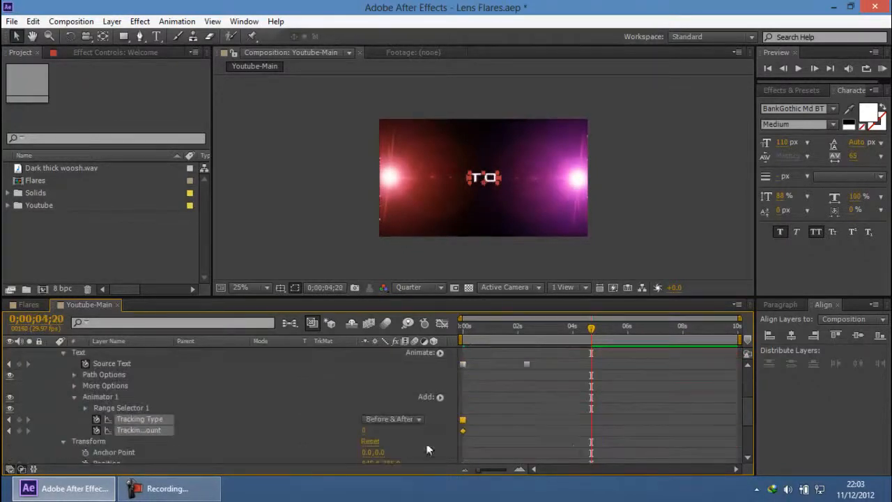
pyautogui.moveTo(363, 430); pyautogui.dragTo(377, 430)
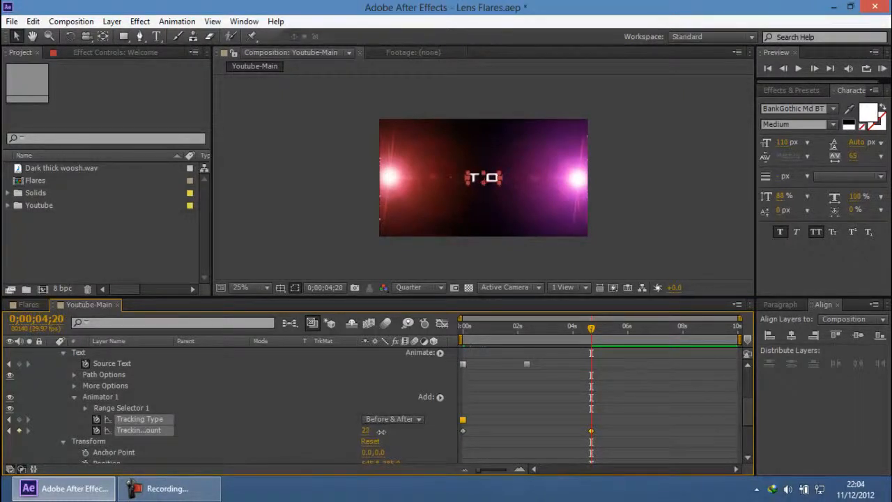
pyautogui.click(321, 184)
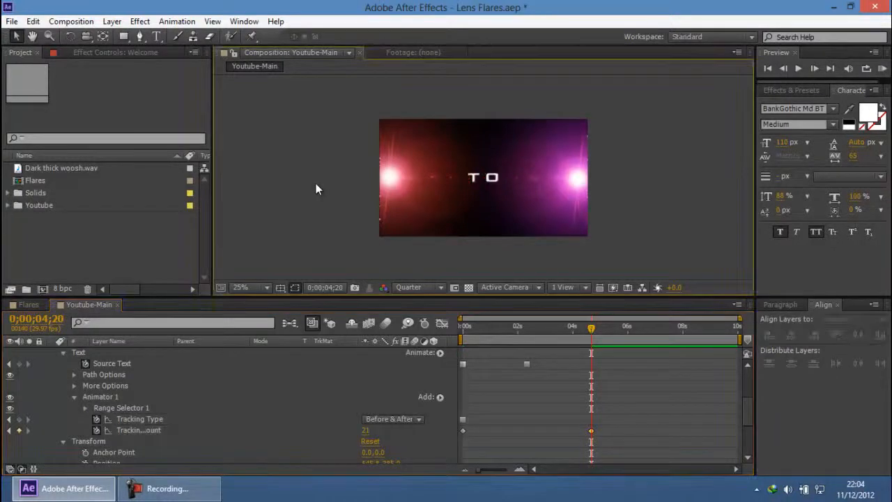
# Step: Review the new tracking in Youtube-Main and examine the letter spacing and titles through to the end of the Flares composition
pyautogui.moveTo(575, 329); pyautogui.dragTo(479, 328)
pyautogui.click(28, 304)
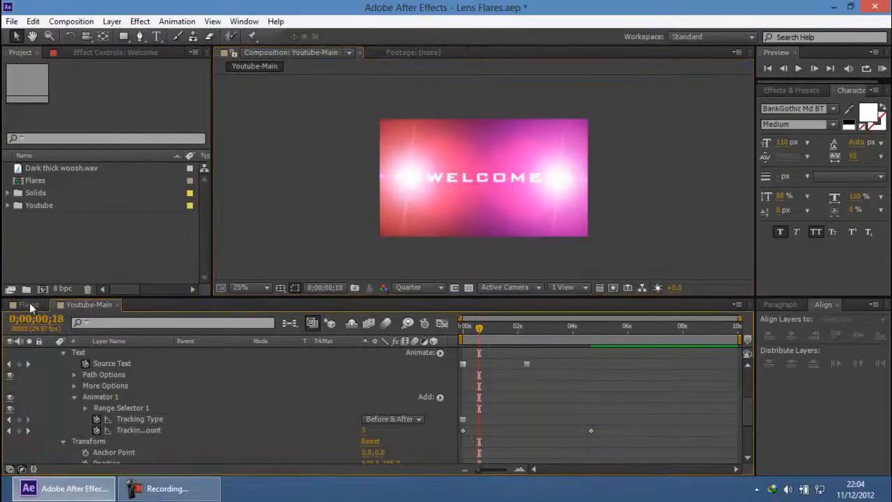
pyautogui.moveTo(427, 338)
pyautogui.mouseDown()
pyautogui.moveTo(385, 338)
pyautogui.moveTo(437, 338)
pyautogui.mouseUp()
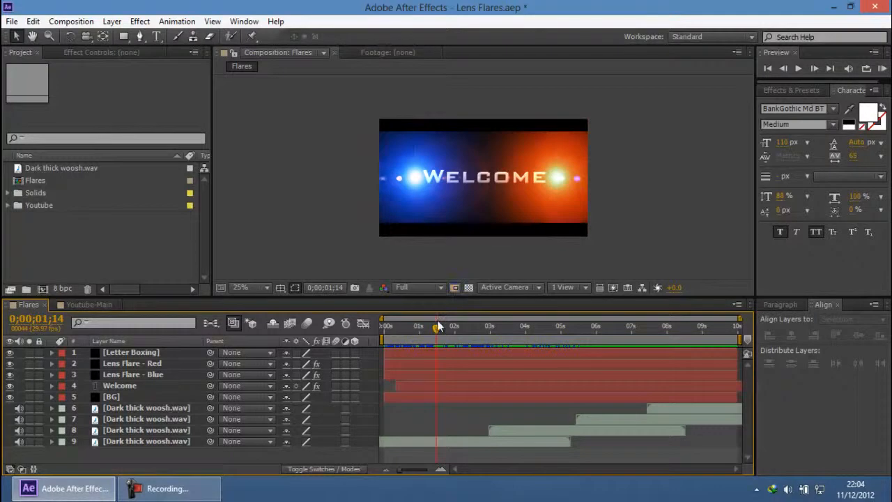
pyautogui.moveTo(461, 327); pyautogui.dragTo(621, 336)
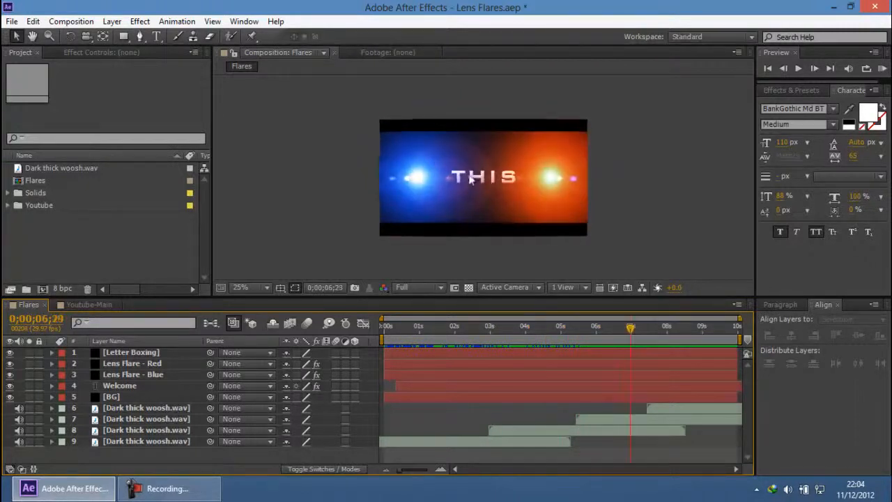
pyautogui.scroll(2, 469, 180)
pyautogui.scroll(2, 502, 179)
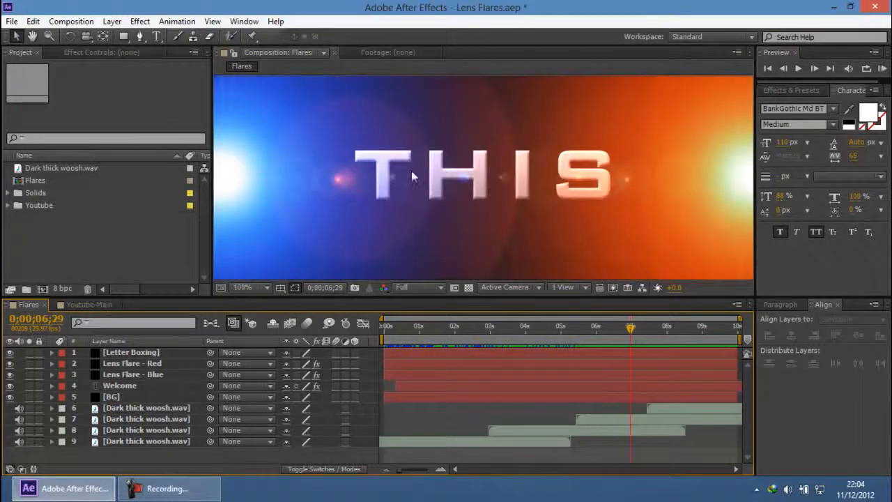
pyautogui.moveTo(641, 331); pyautogui.dragTo(757, 355)
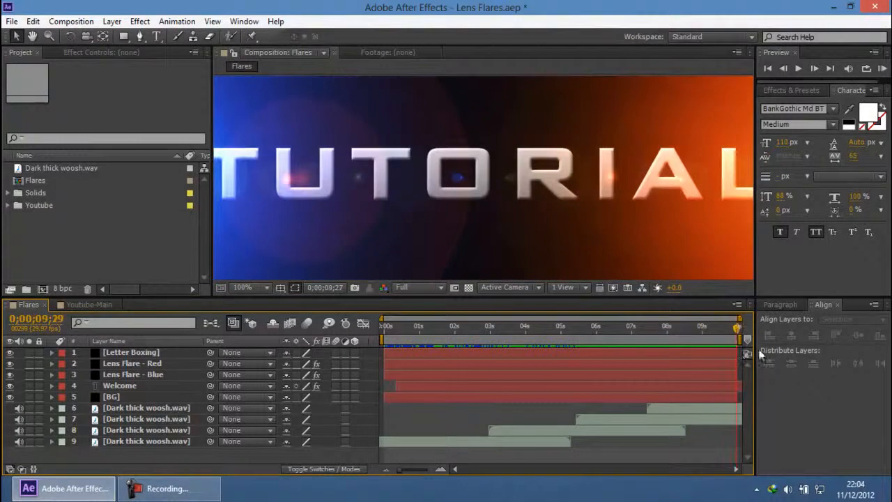
# Step: Return to Youtube-Main and preview the title tracking animation up to 0;00;04;19 at 50% magnification
pyautogui.click(99, 307)
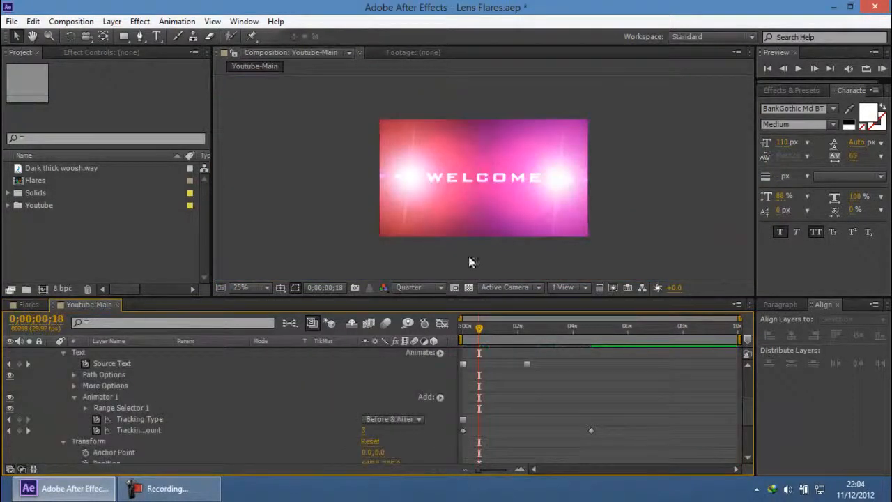
pyautogui.moveTo(475, 327); pyautogui.dragTo(592, 333)
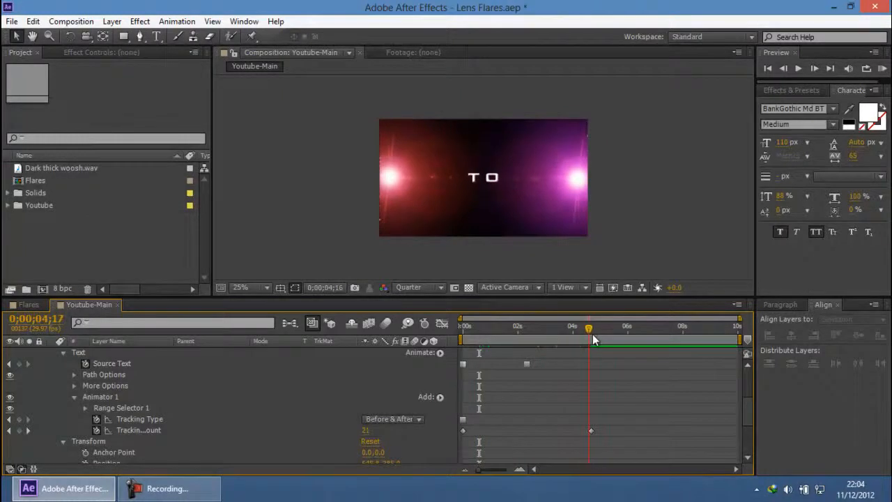
pyautogui.press('.')
pyautogui.press('.')
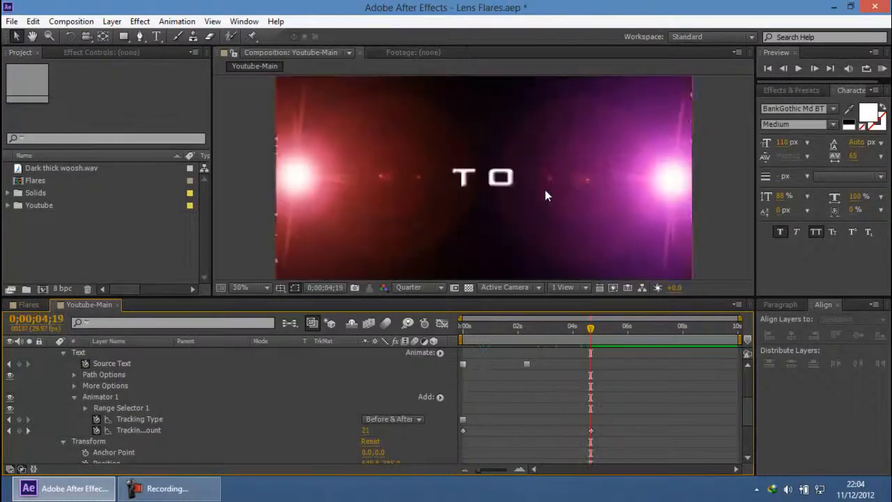
pyautogui.click(154, 490)
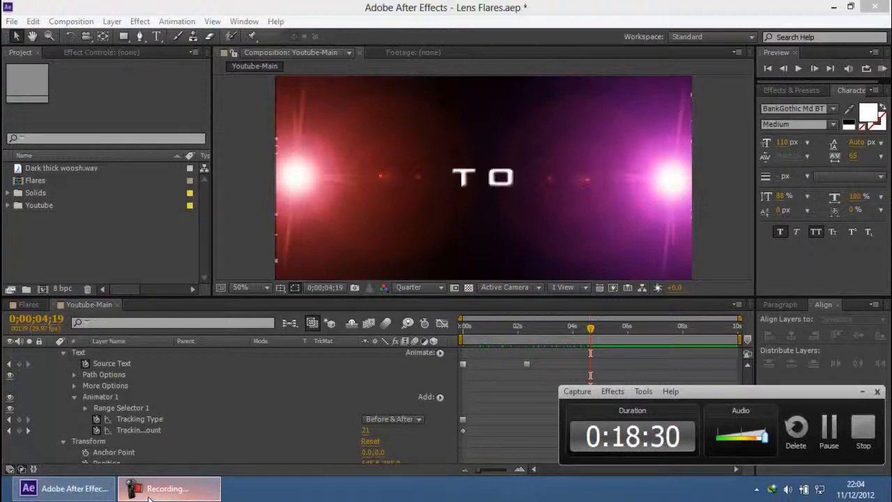
pyautogui.click(419, 8)
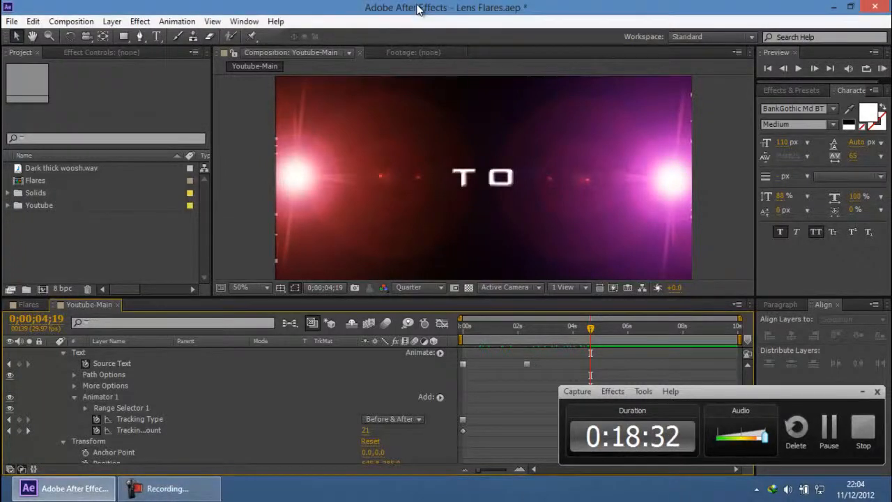